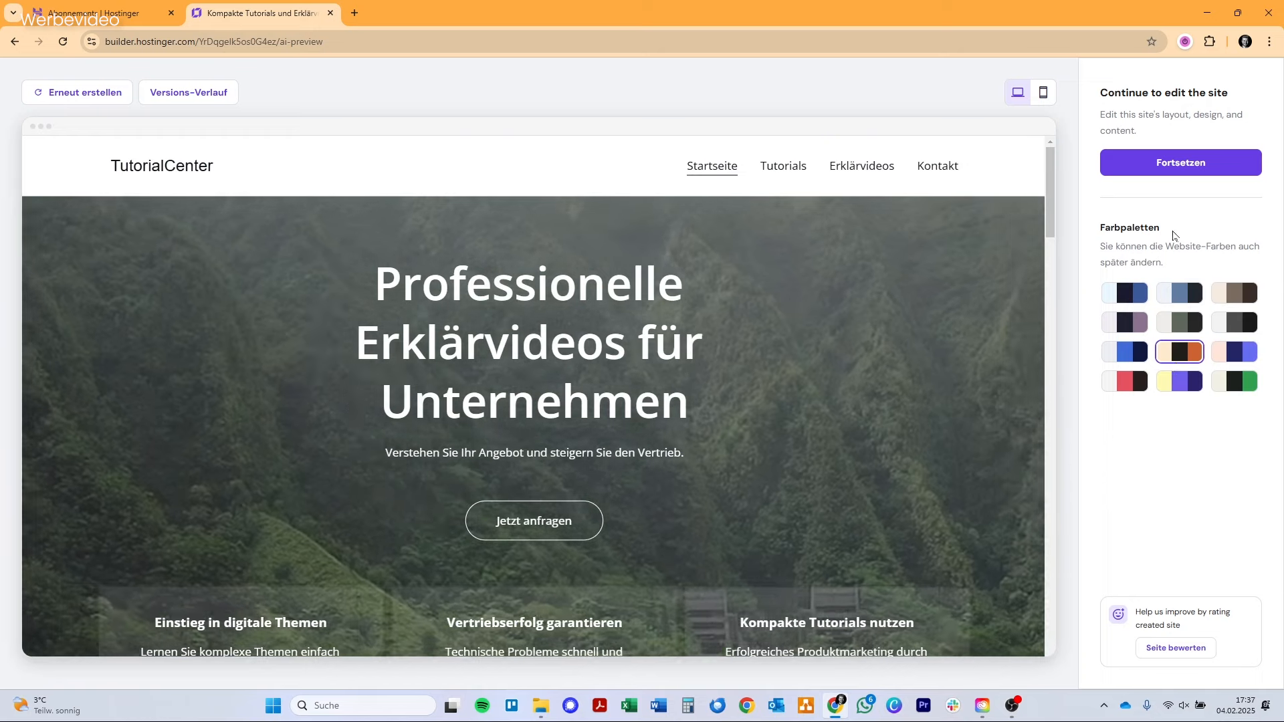
Continue into the site editor, check the page's mobile layout and return to the desktop view.
left_click(1178, 162)
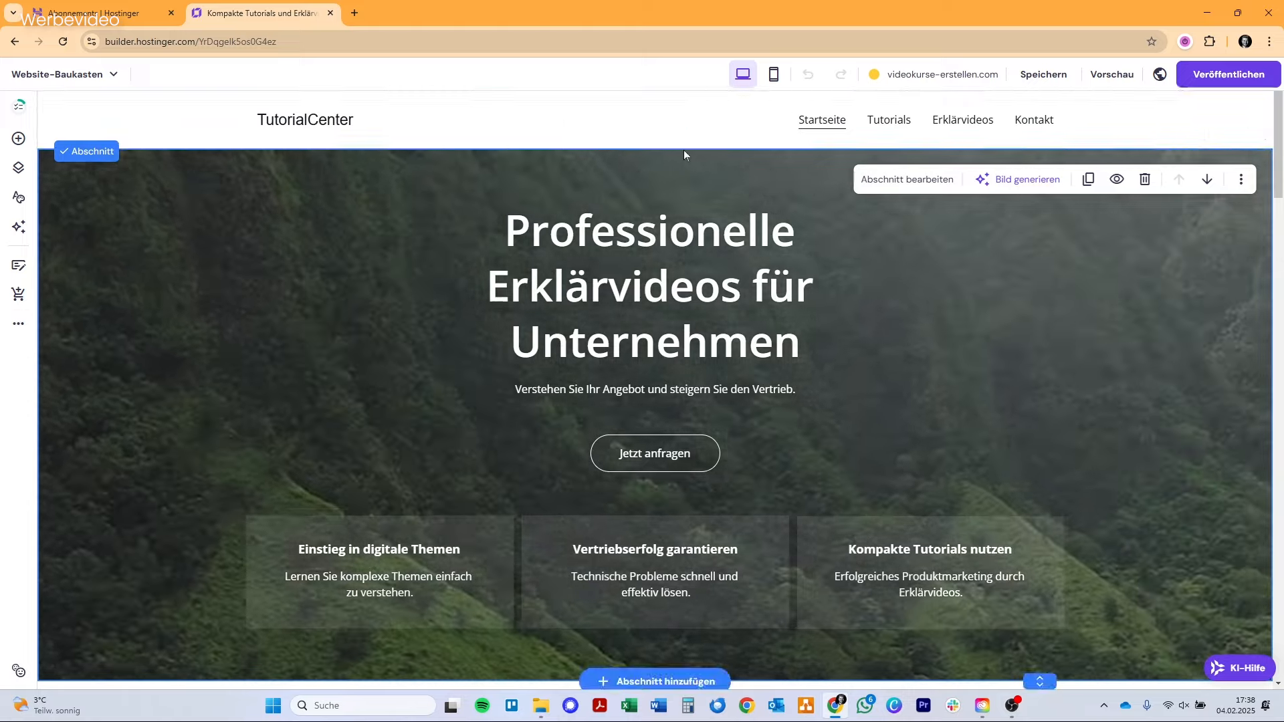
left_click(776, 74)
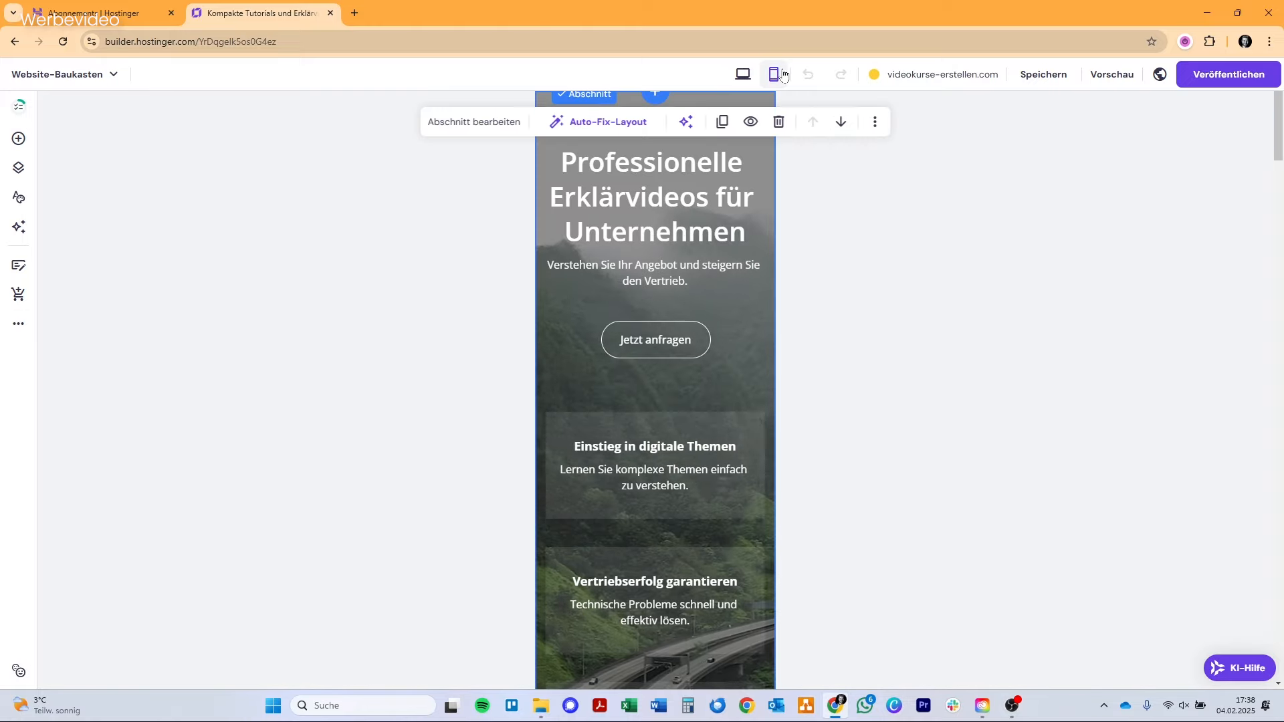
left_click(738, 81)
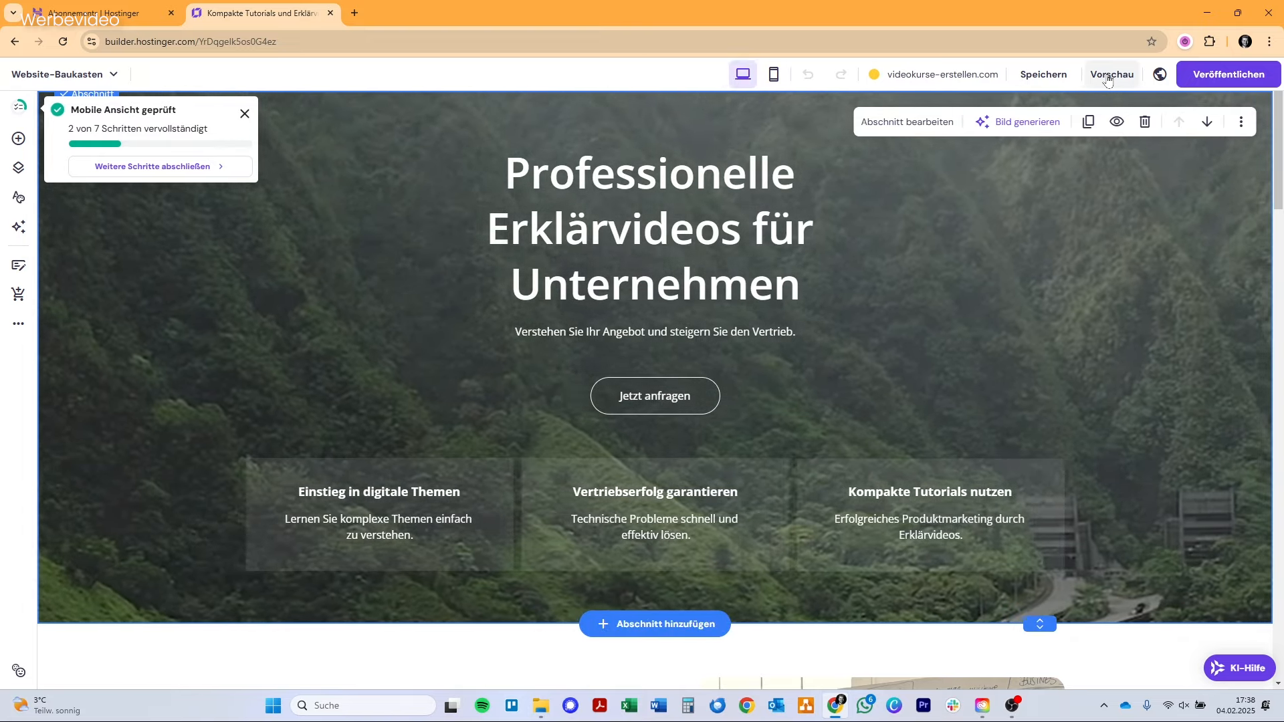
mouse_move(1060, 83)
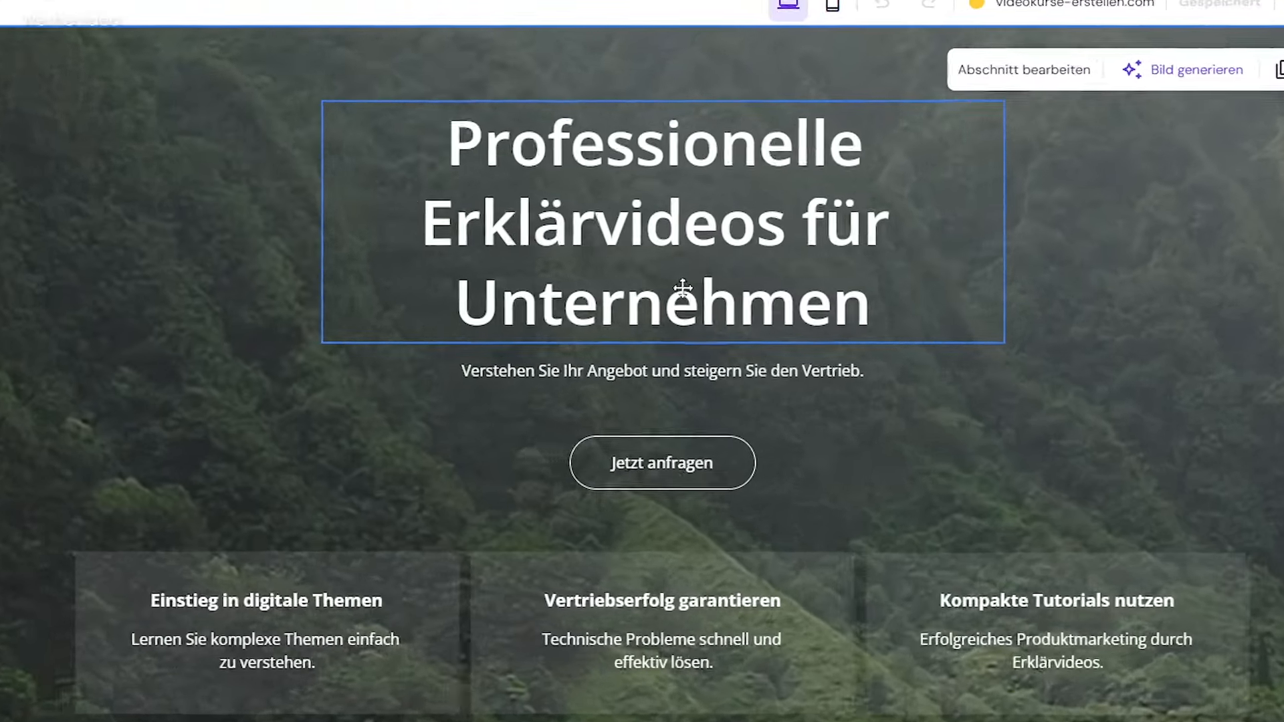
Delete the word "Professionelle" from the hero section's headline.
left_click(669, 274)
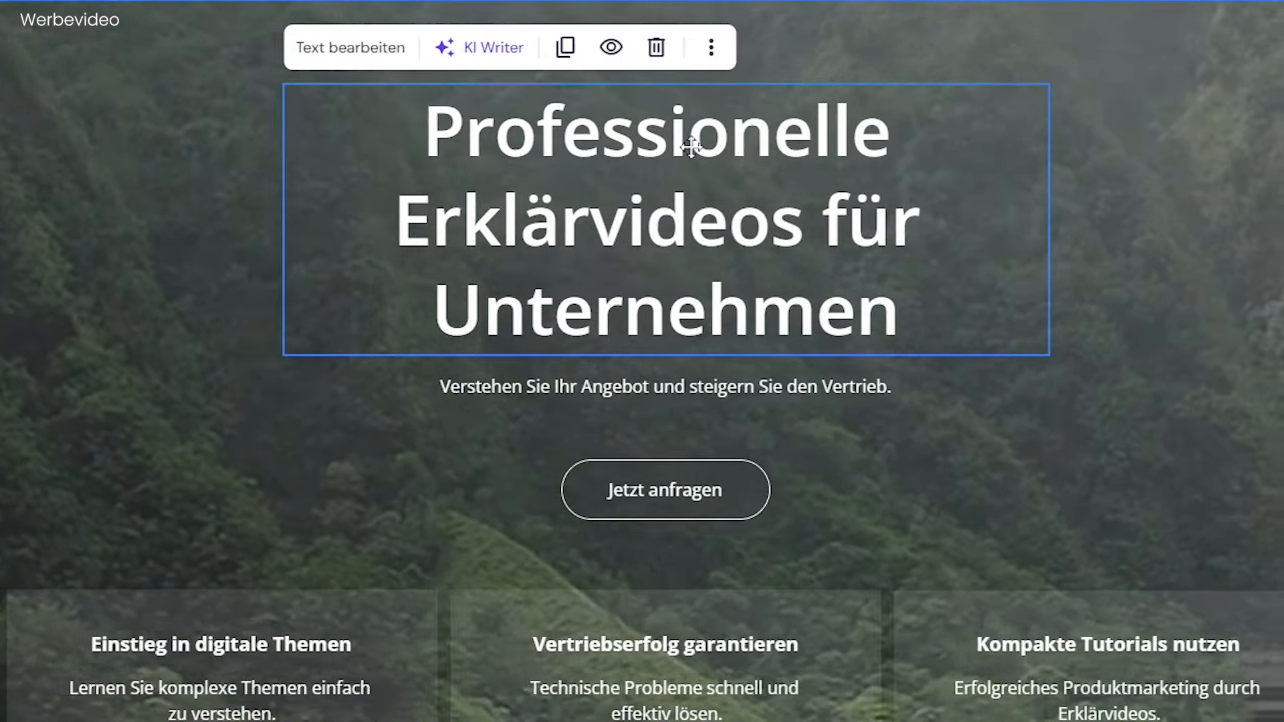
left_click(690, 145)
double_click(690, 146)
key("BackSpace")
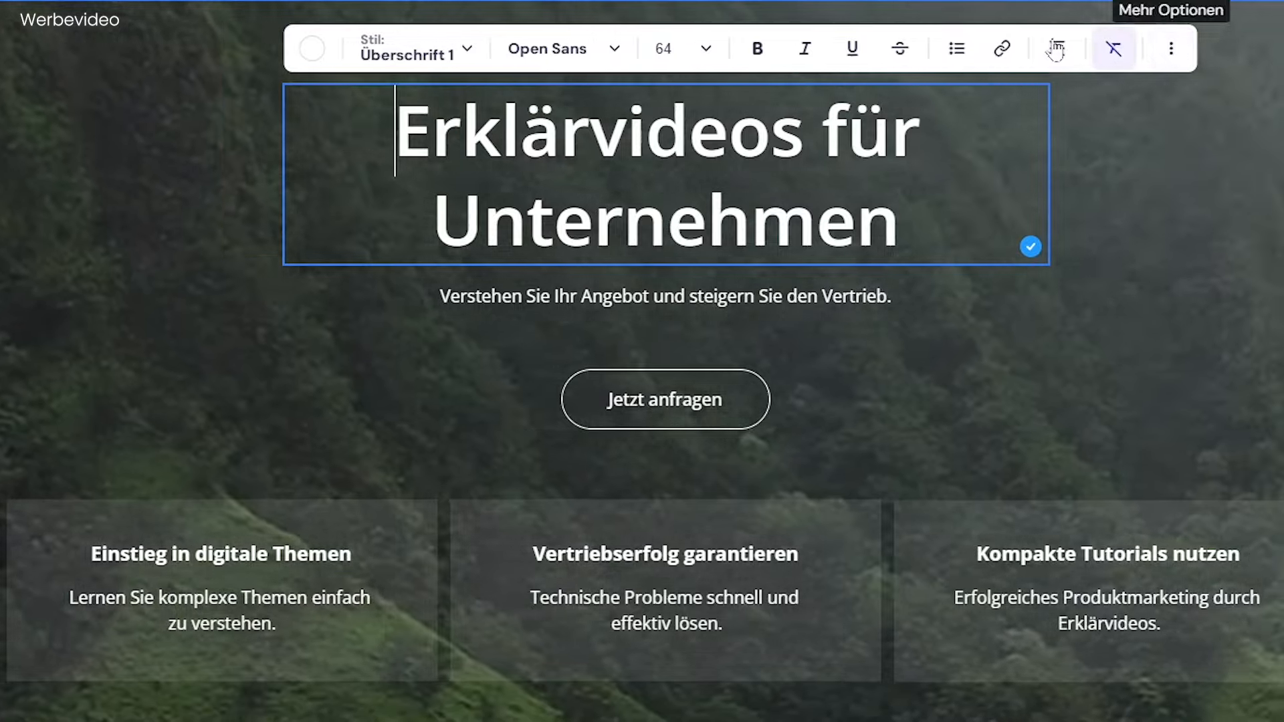
Apply the Überschrift 2 text style to the hero headline and set its text colour to white (#ffffff).
left_click(431, 60)
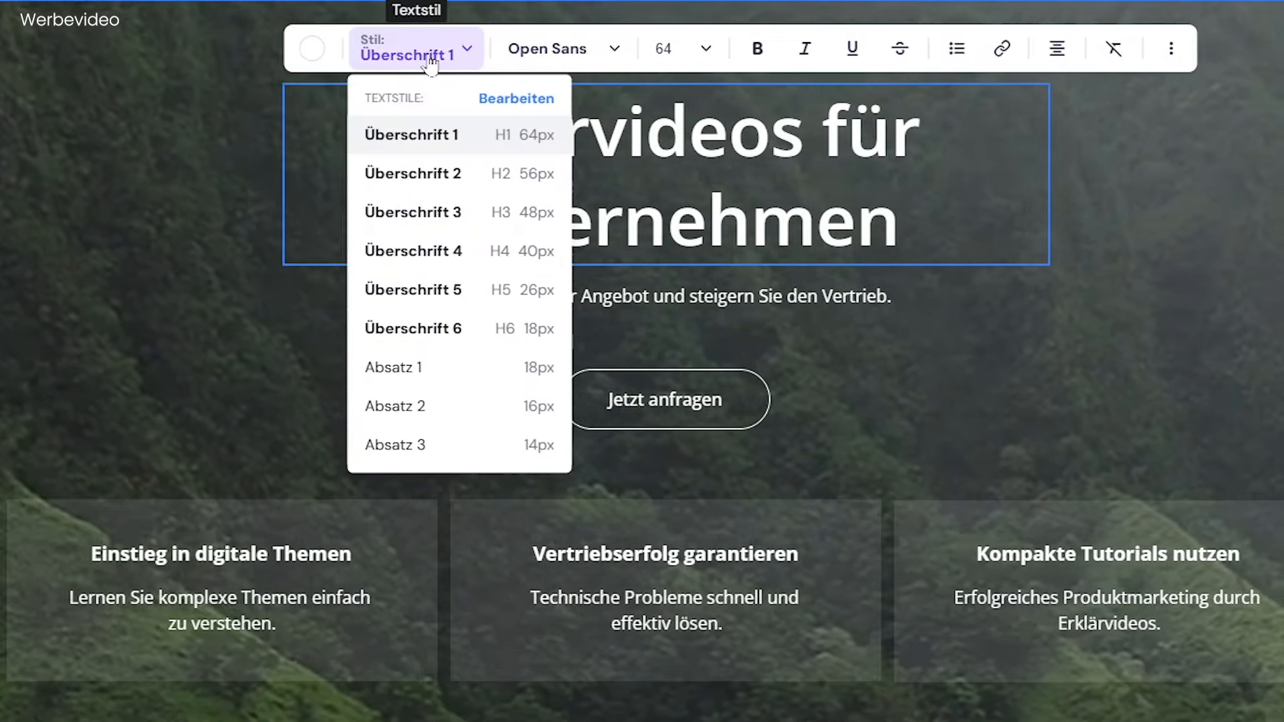
left_click(401, 173)
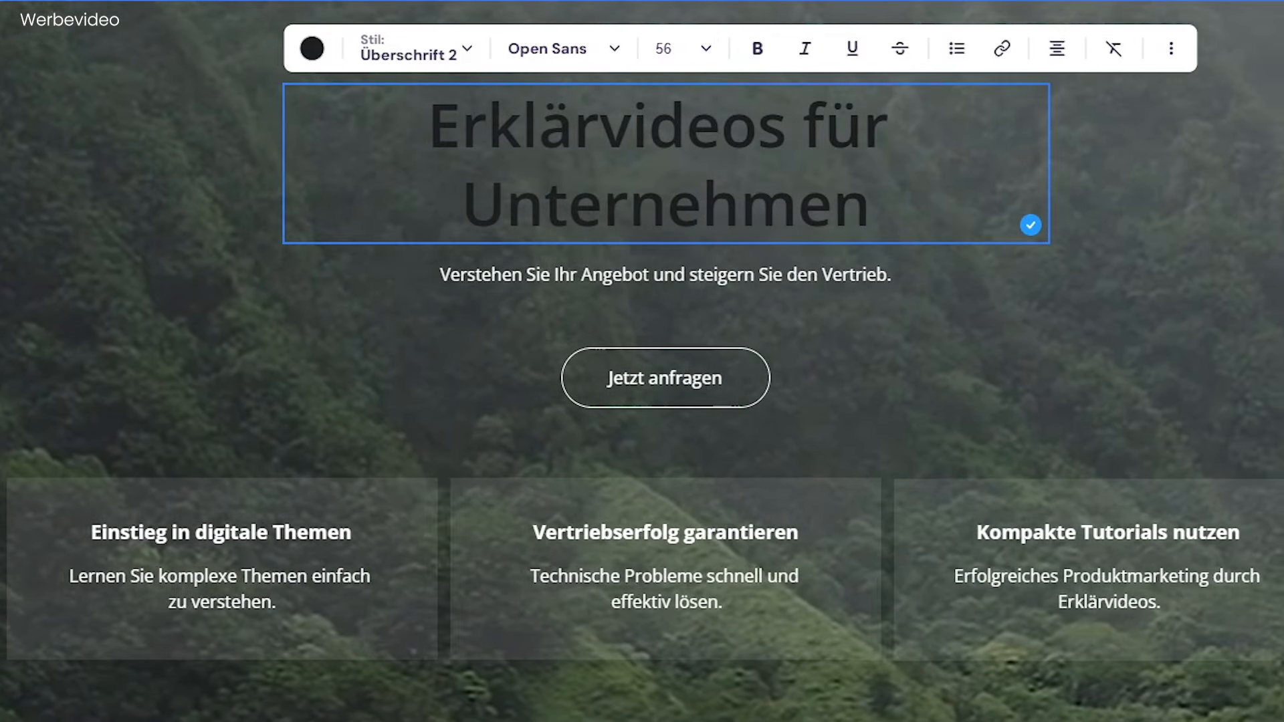
left_click(312, 48)
left_click(316, 138)
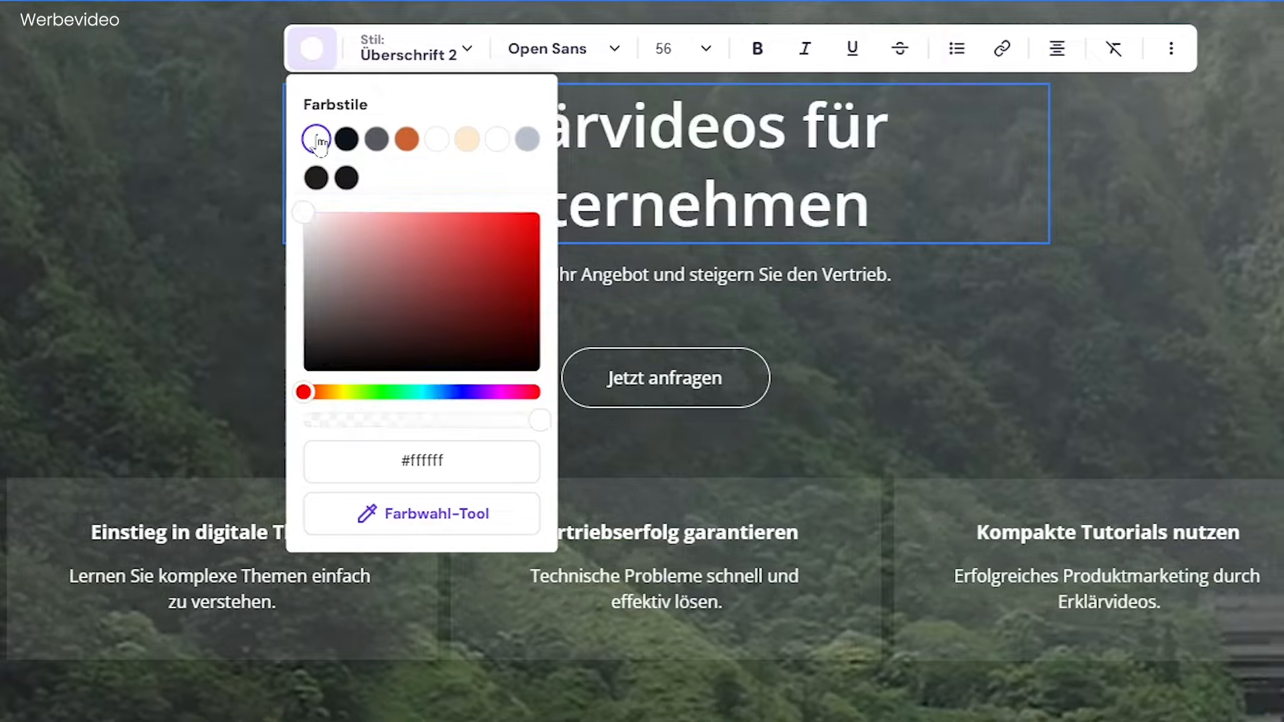
left_click(214, 196)
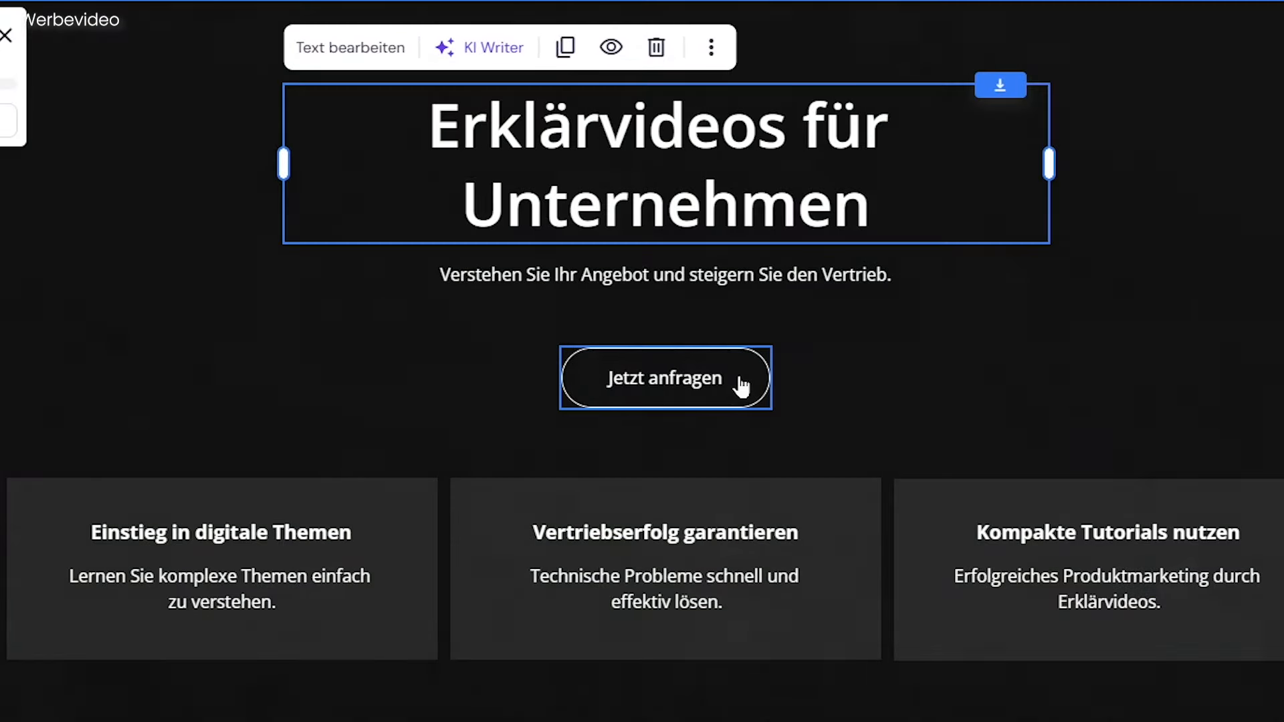
Set the hover fill colour of the hero's "Jetzt anfragen" button to the cream colour style.
left_click(741, 385)
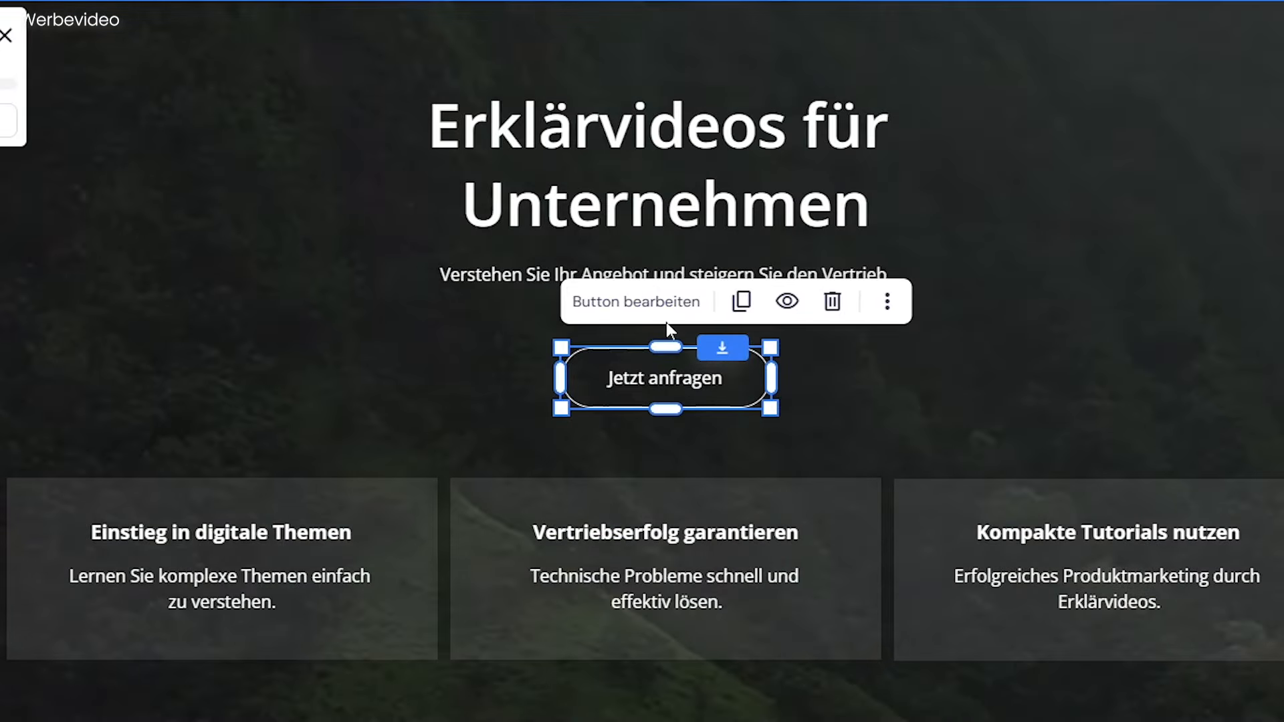
left_click(652, 312)
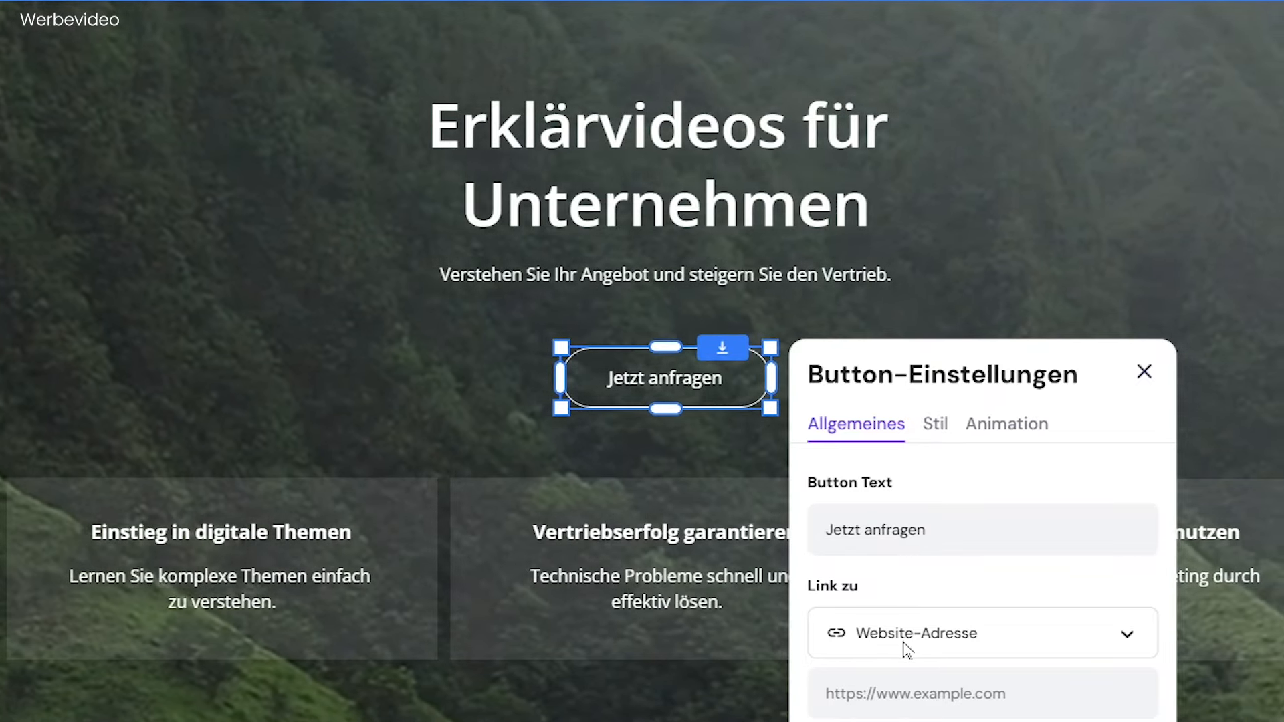
left_click(909, 694)
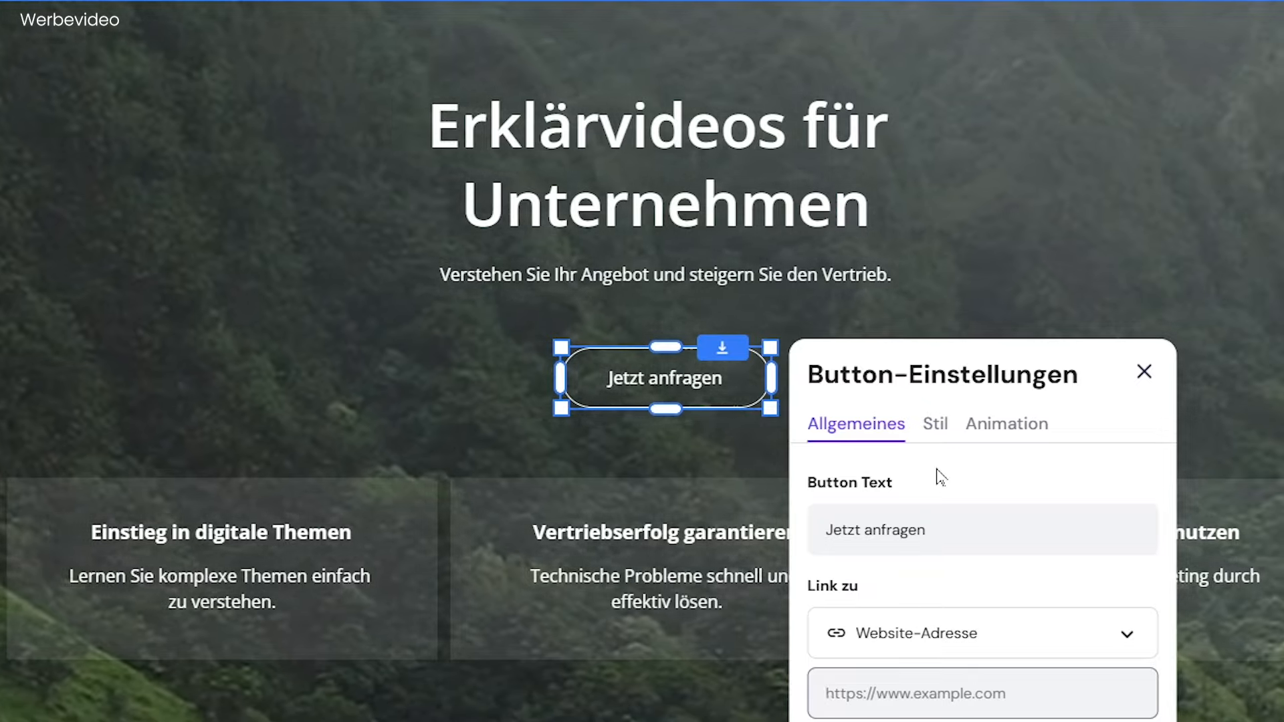
left_click(936, 424)
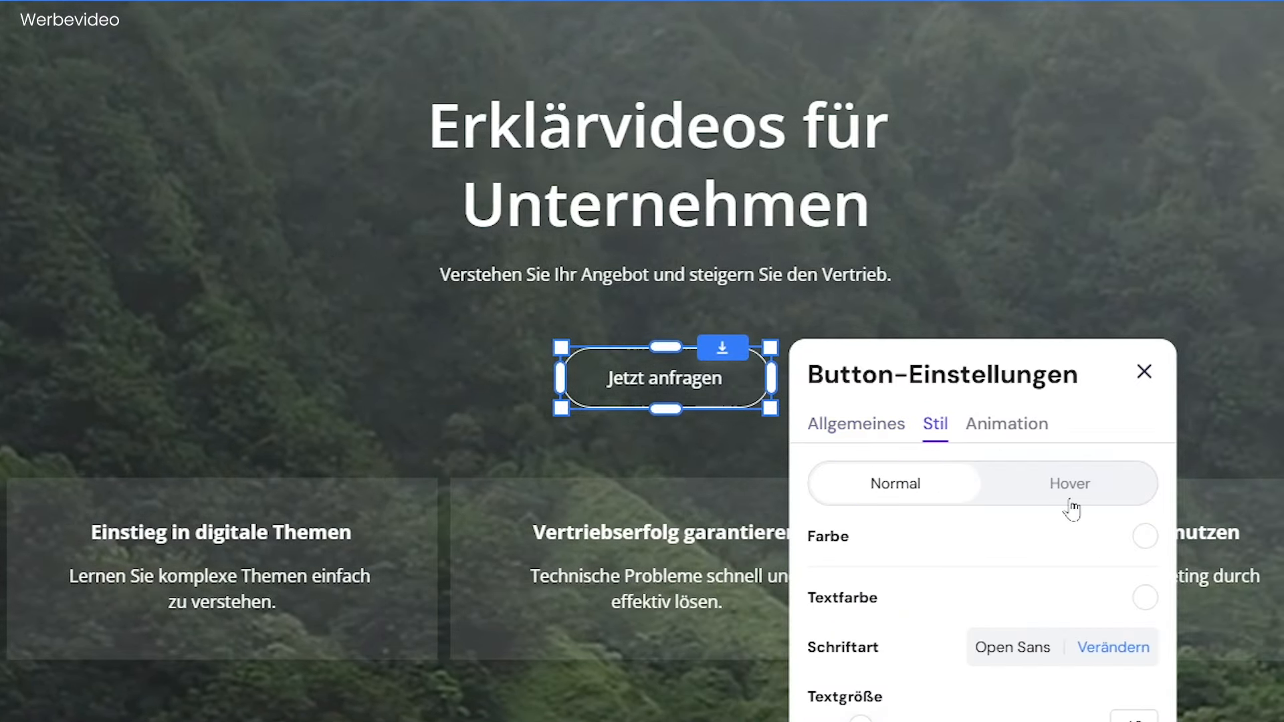
left_click(1070, 506)
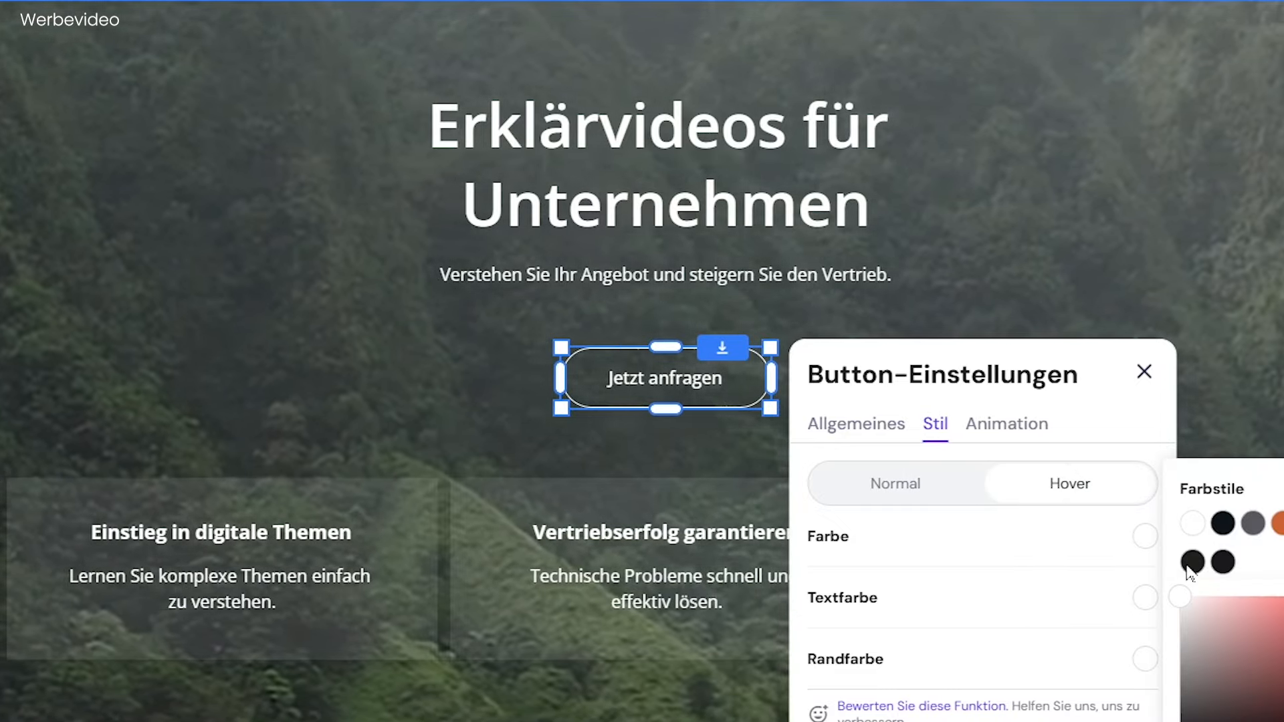
left_click(1283, 524)
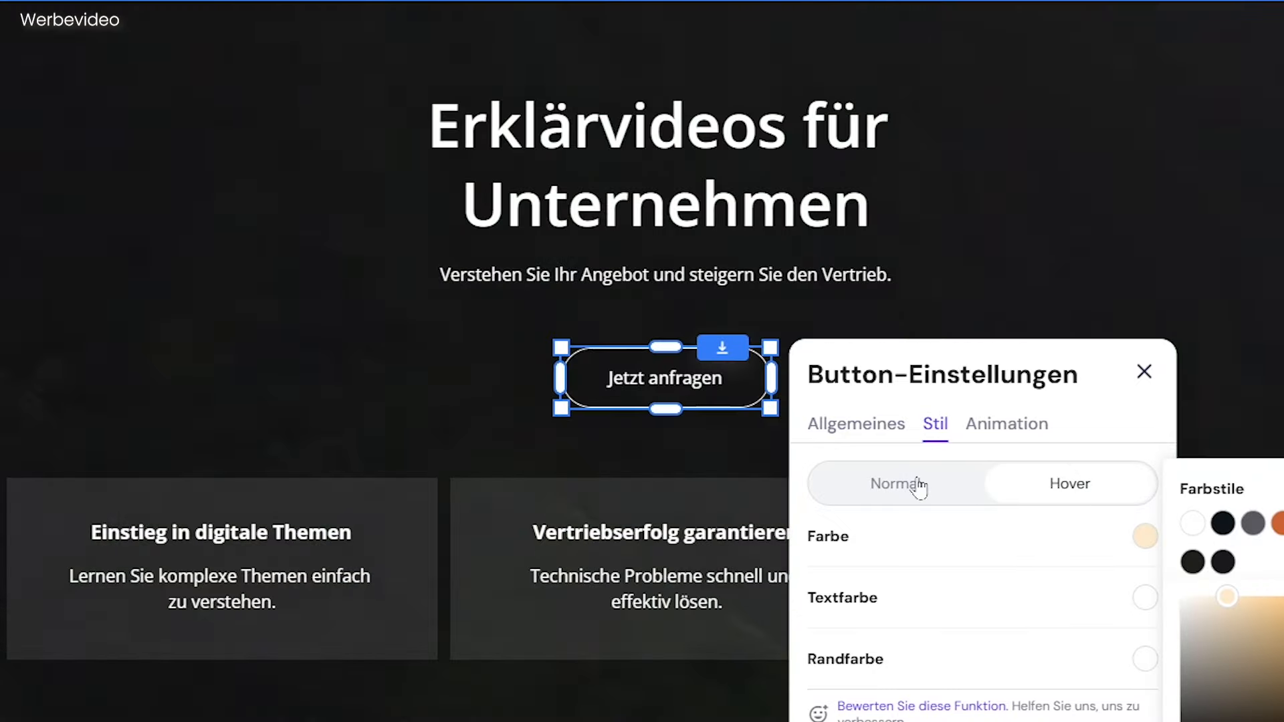
Give the button's normal state a cream fill with black text and apply the Einblenden animation.
left_click(914, 486)
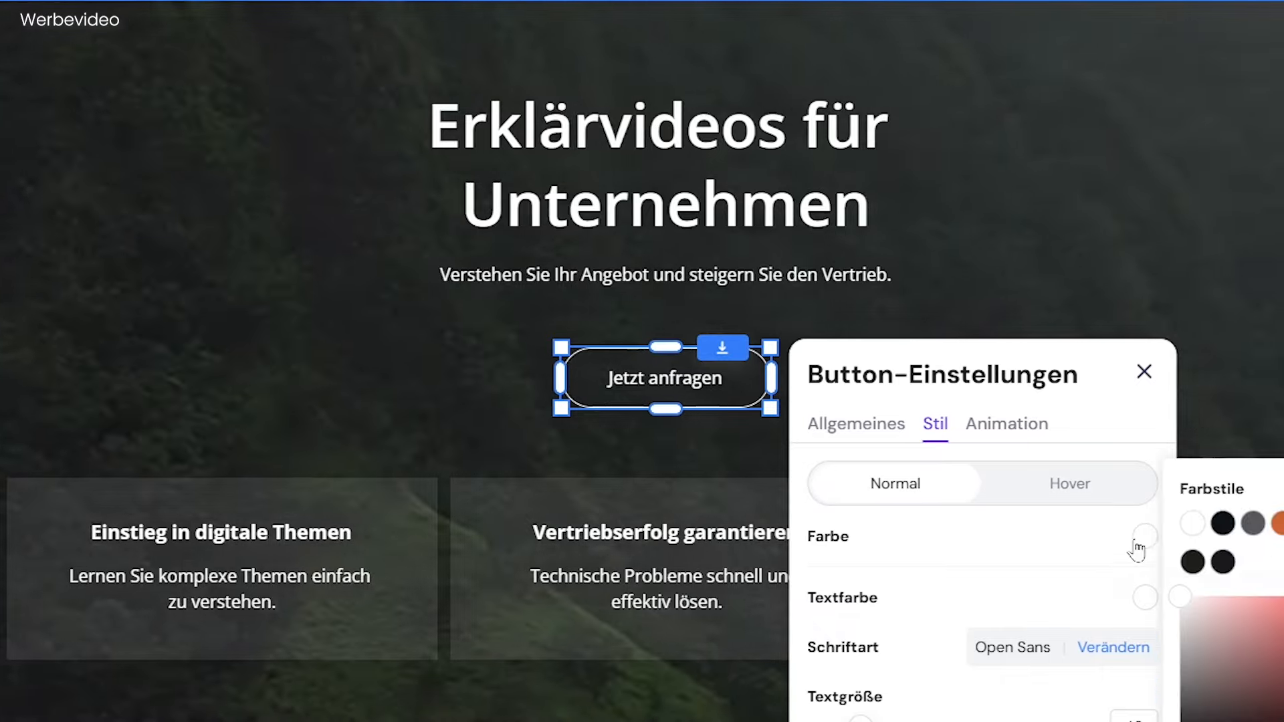
left_click(1283, 524)
left_click(1144, 598)
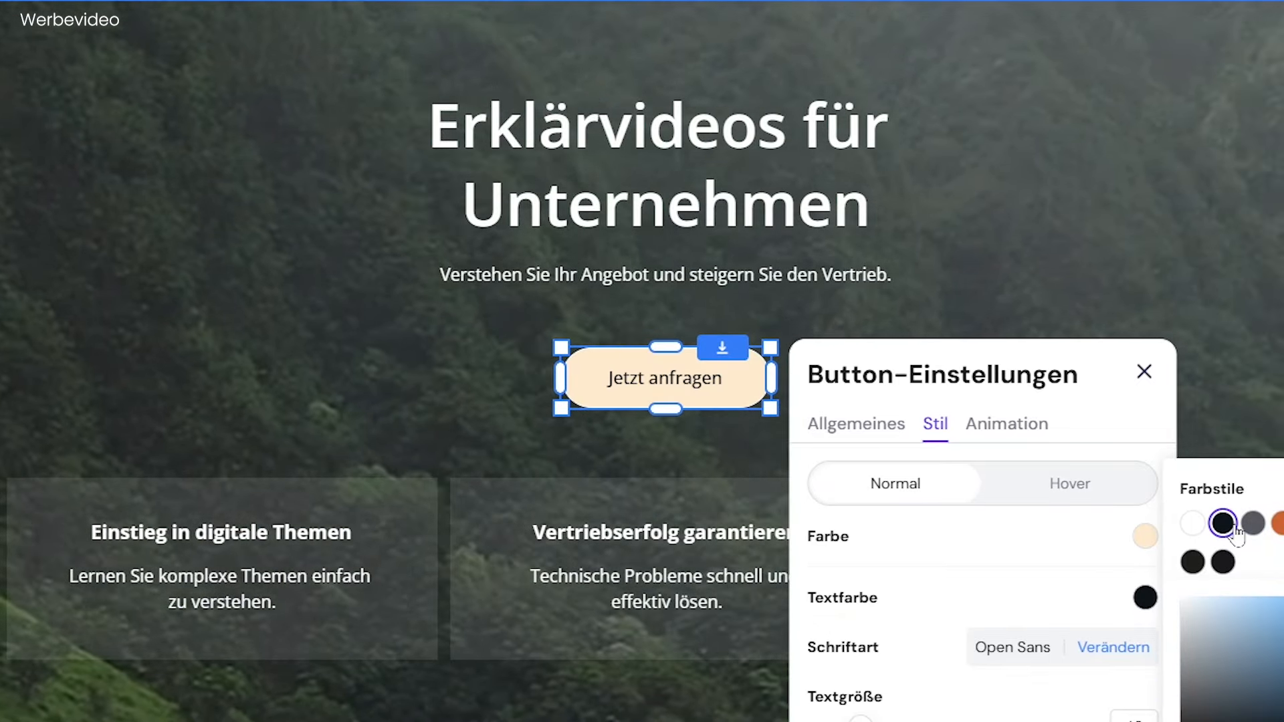
left_click(1096, 495)
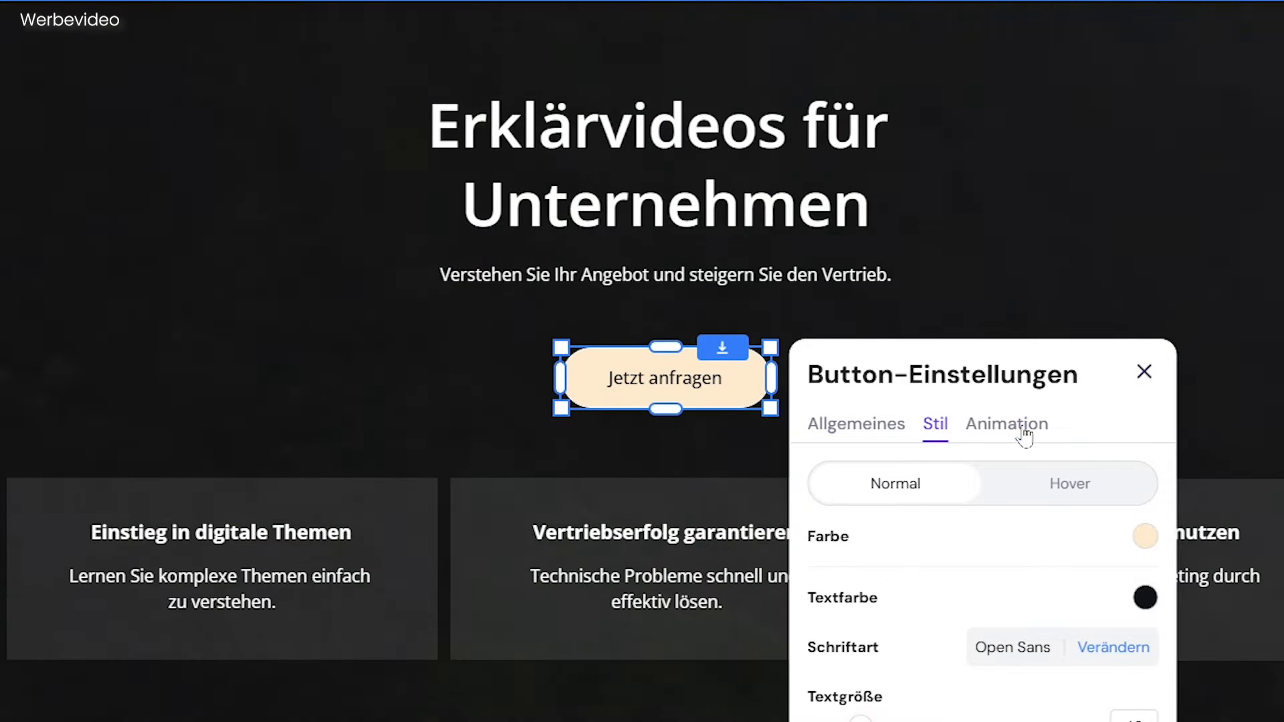
left_click(1025, 435)
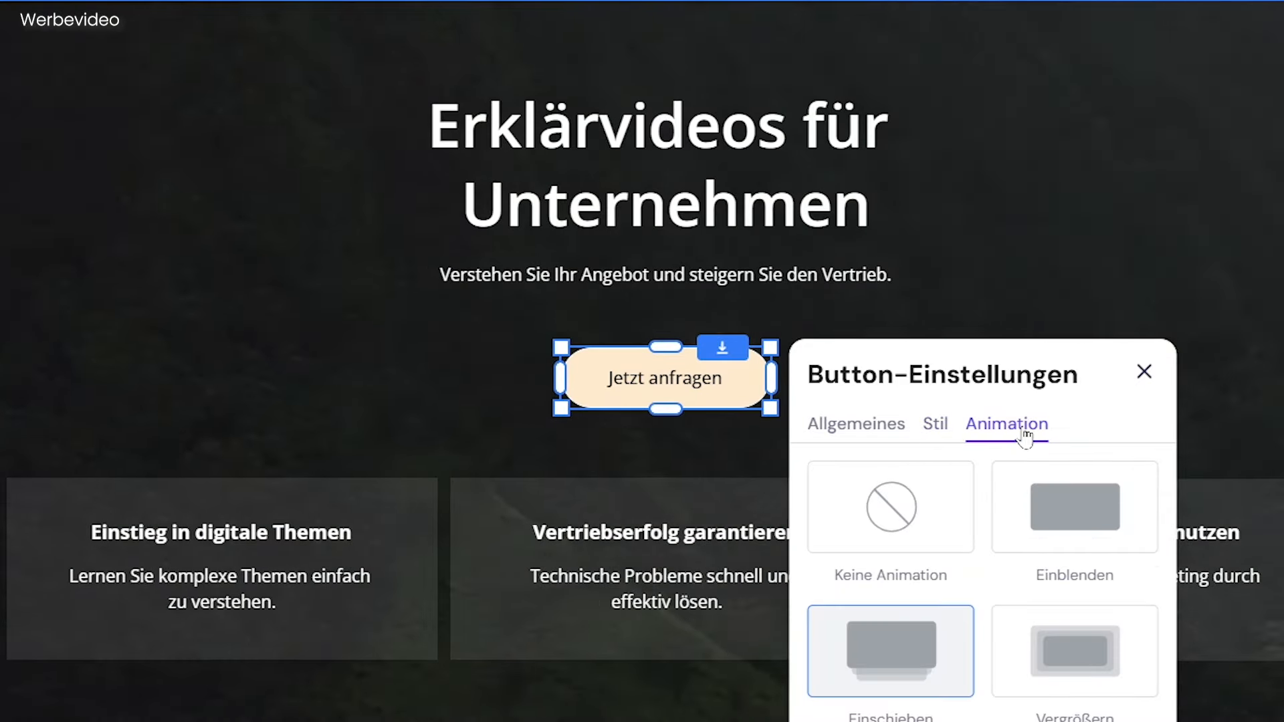
left_click(1083, 518)
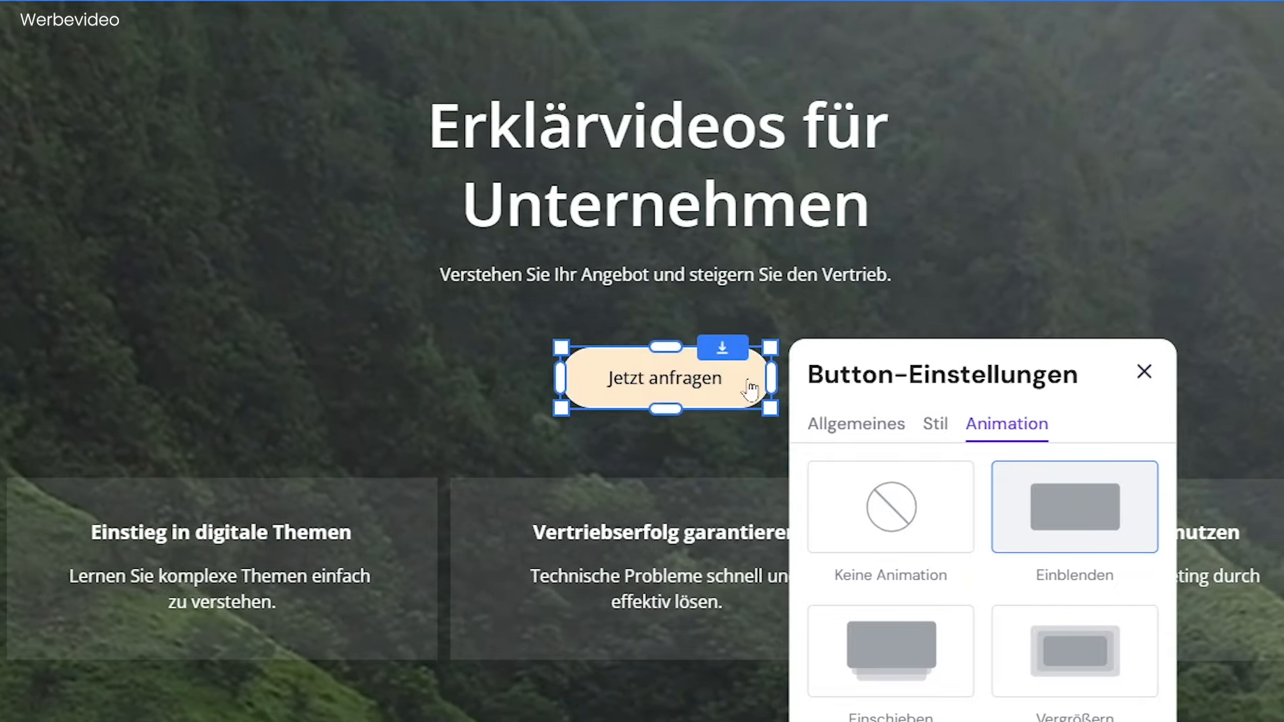
Shift and slightly widen the "Jetzt anfragen" button, and show its mobile and desktop visibility options.
mouse_move(704, 389)
left_mouse_down()
mouse_move(699, 352)
mouse_move(703, 366)
mouse_move(577, 364)
mouse_move(777, 368)
mouse_move(807, 347)
mouse_move(702, 365)
mouse_move(716, 401)
mouse_move(713, 375)
left_mouse_up()
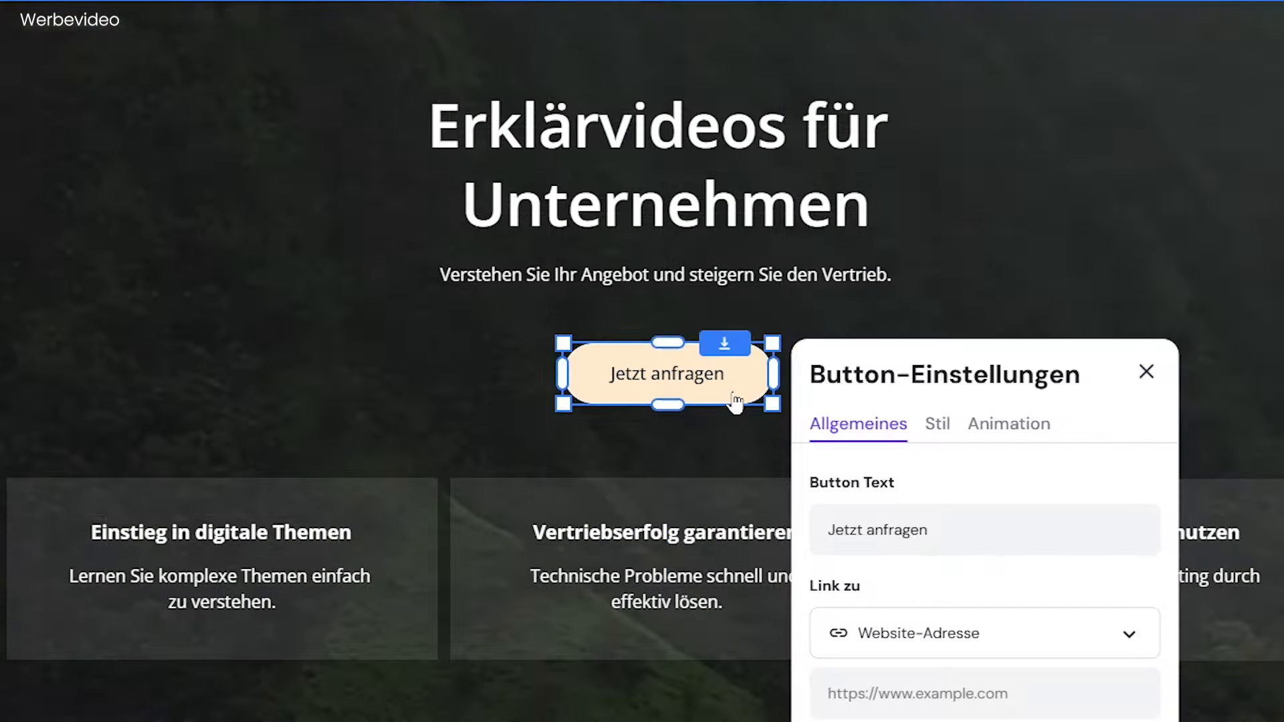
mouse_move(716, 499)
left_mouse_down()
mouse_move(724, 458)
mouse_move(722, 487)
left_mouse_up()
left_click(766, 393)
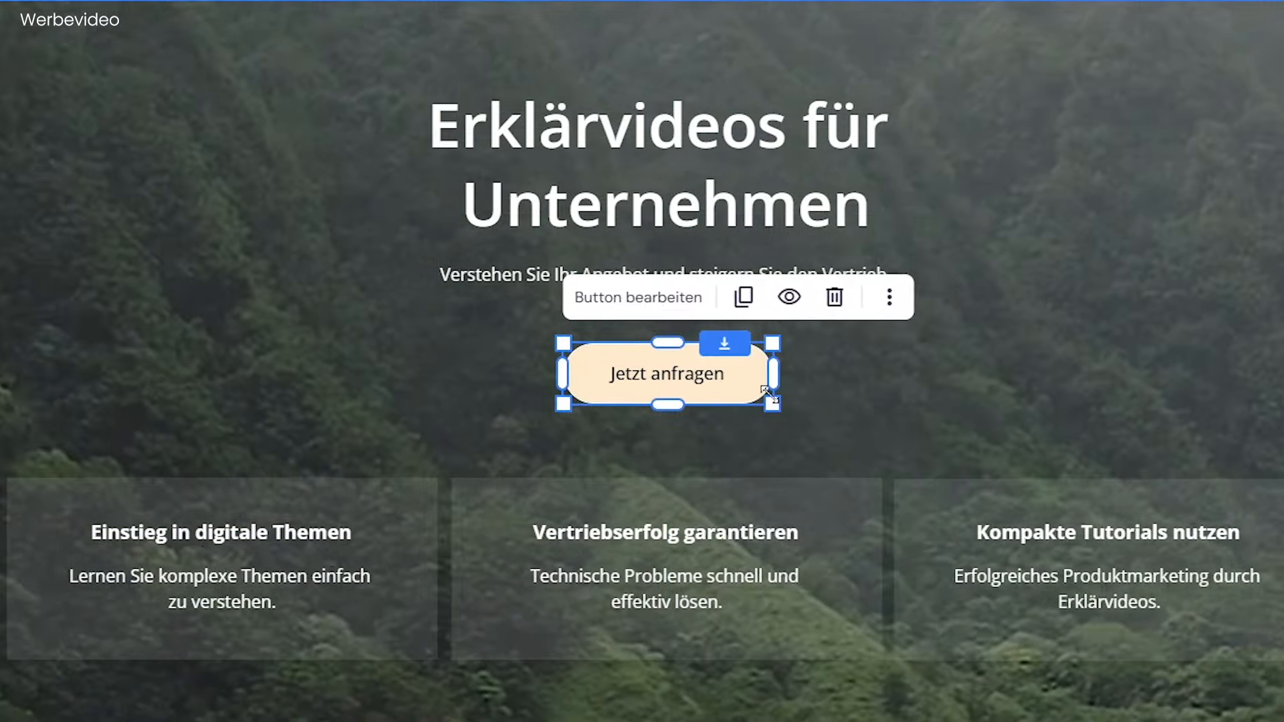
mouse_move(768, 394)
left_mouse_down()
mouse_move(869, 430)
mouse_move(771, 403)
mouse_move(842, 377)
mouse_move(784, 375)
left_mouse_up()
mouse_move(686, 343)
left_mouse_down()
mouse_move(687, 329)
mouse_move(688, 344)
left_mouse_up()
left_click(791, 302)
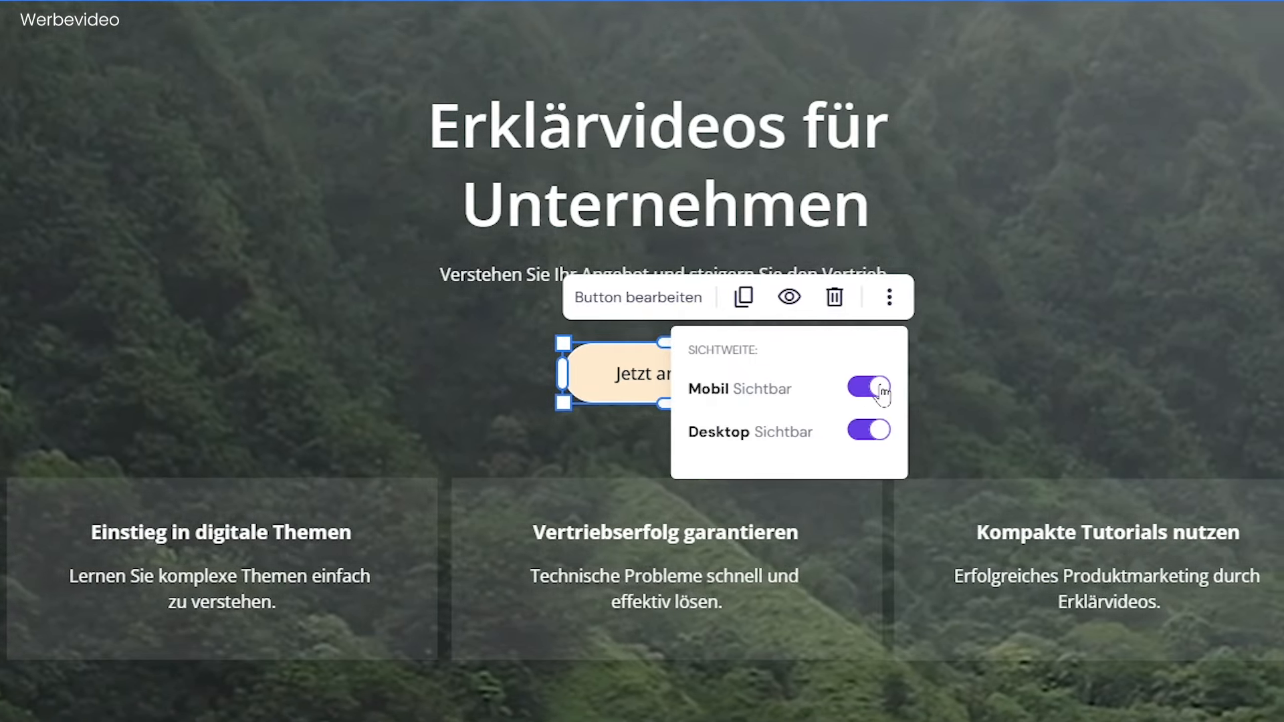
Move the button over the "Vertriebserfolg garantieren" card and bring it to the foreground.
left_click(889, 298)
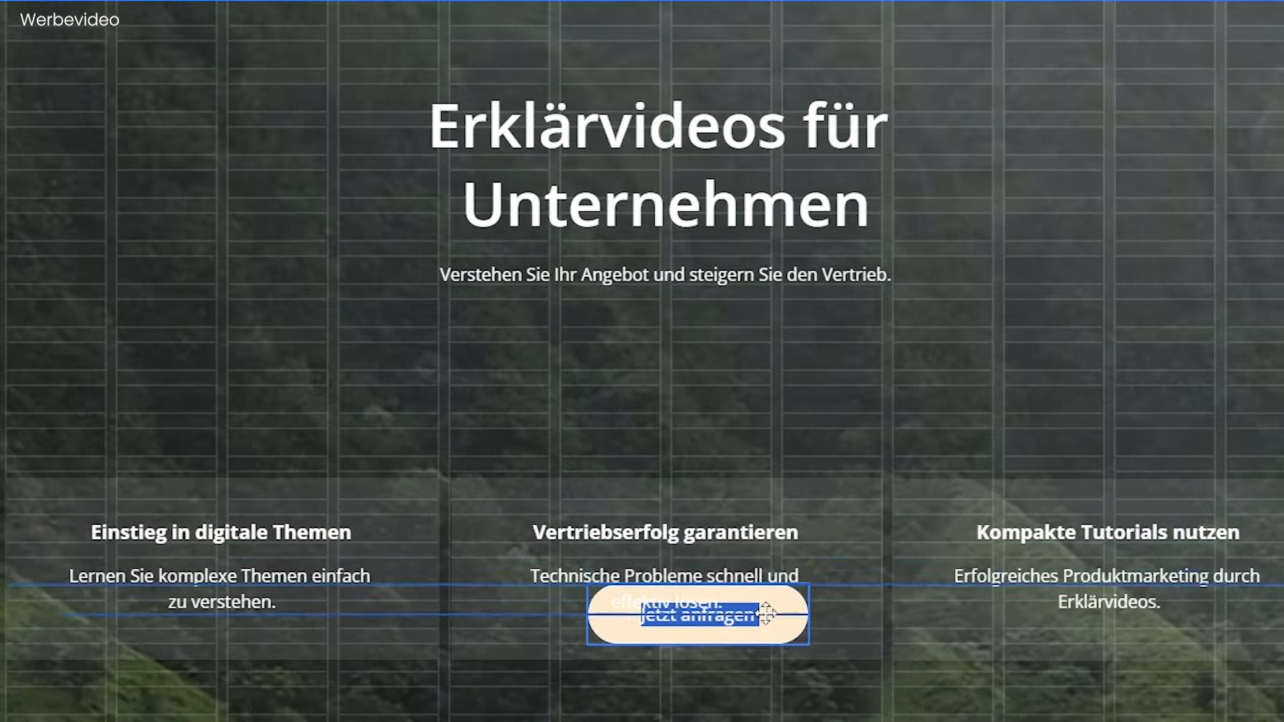
left_click_drag(756, 591, 763, 605)
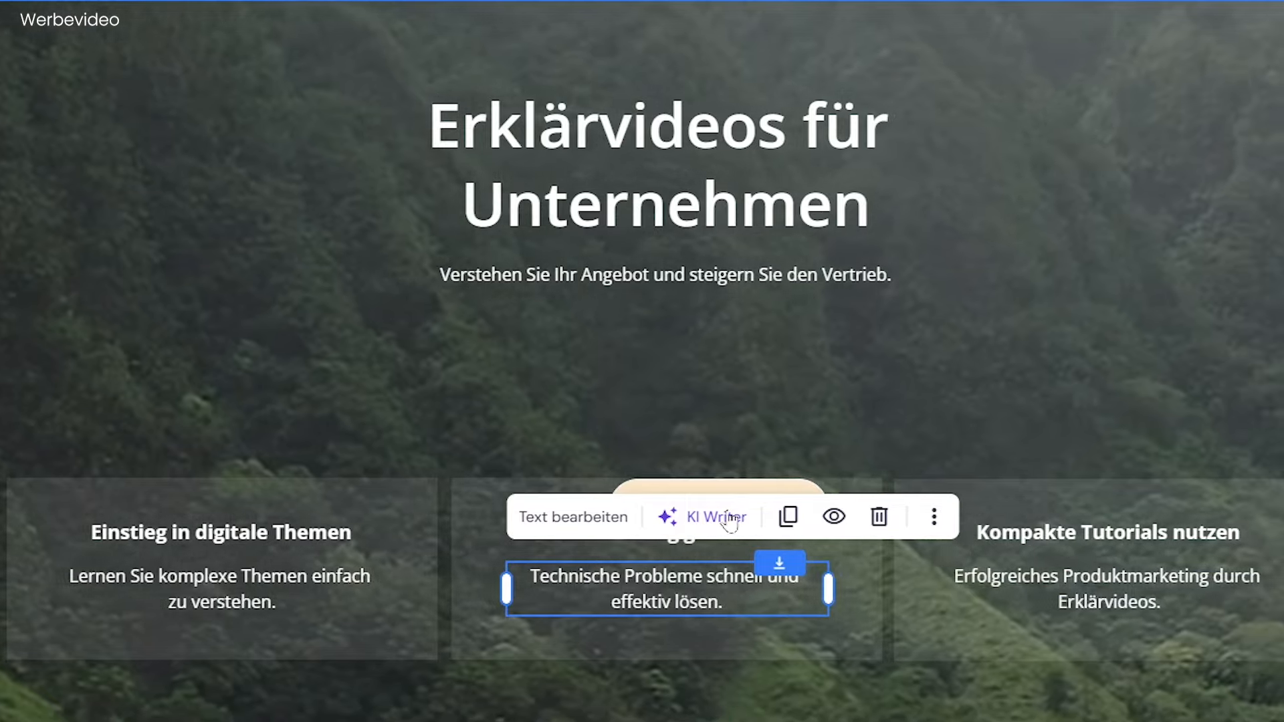
left_click(714, 495)
left_click(934, 432)
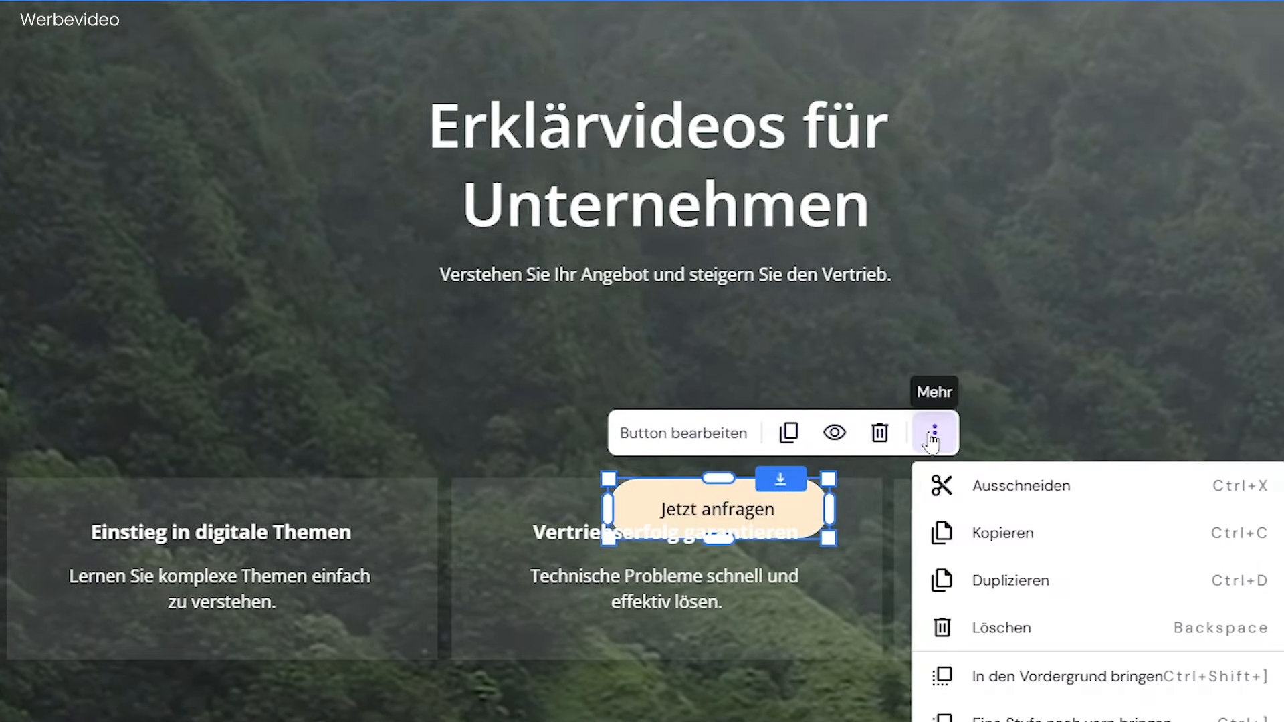
left_click(1039, 672)
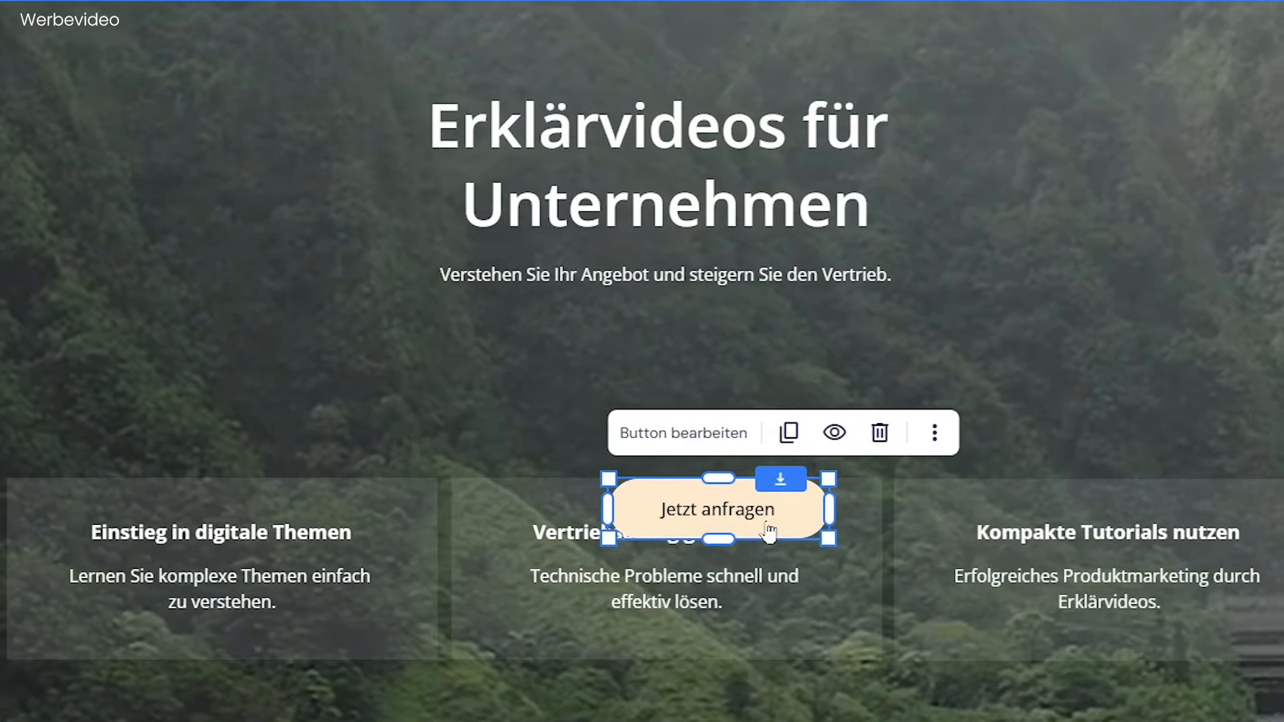
Move the "Jetzt anfragen" button back to the centre beneath the hero subtitle.
left_click_drag(749, 521, 697, 386)
left_click(881, 297)
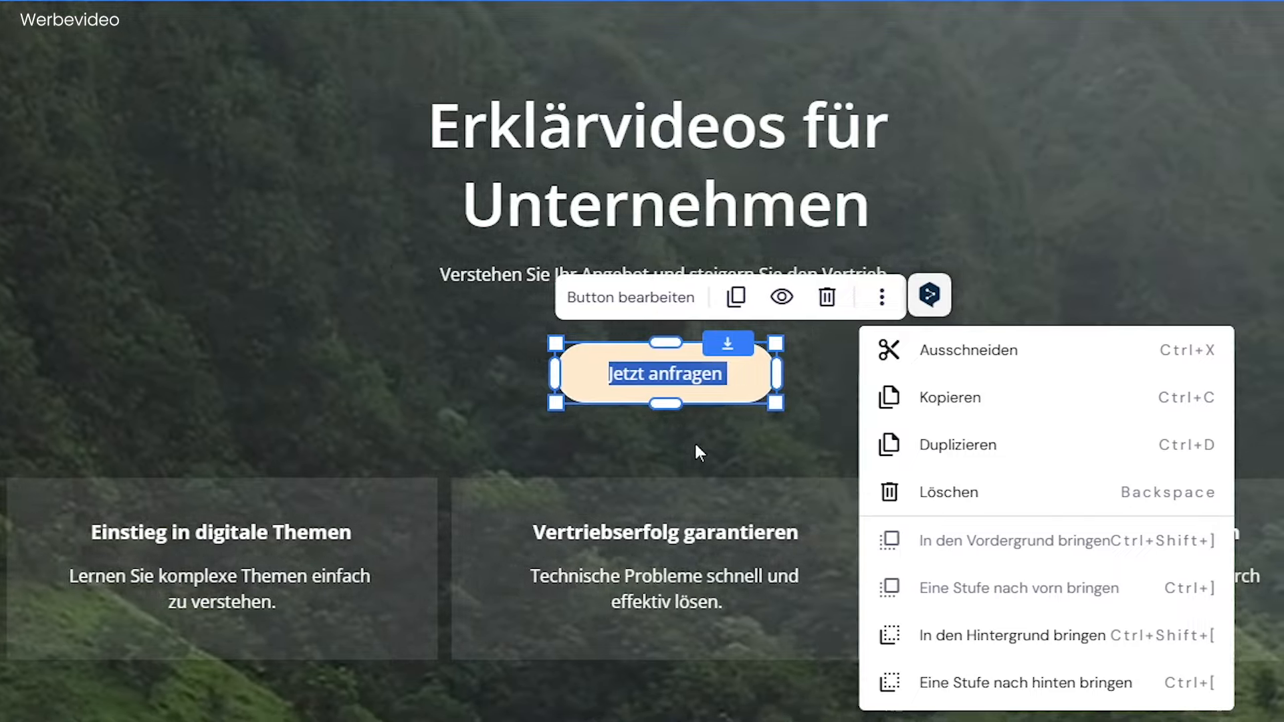
left_click(695, 445)
Duplicate the "Jetzt anfragen" button and place the copy beside the original on its right.
left_click(701, 390)
key("ctrl+d")
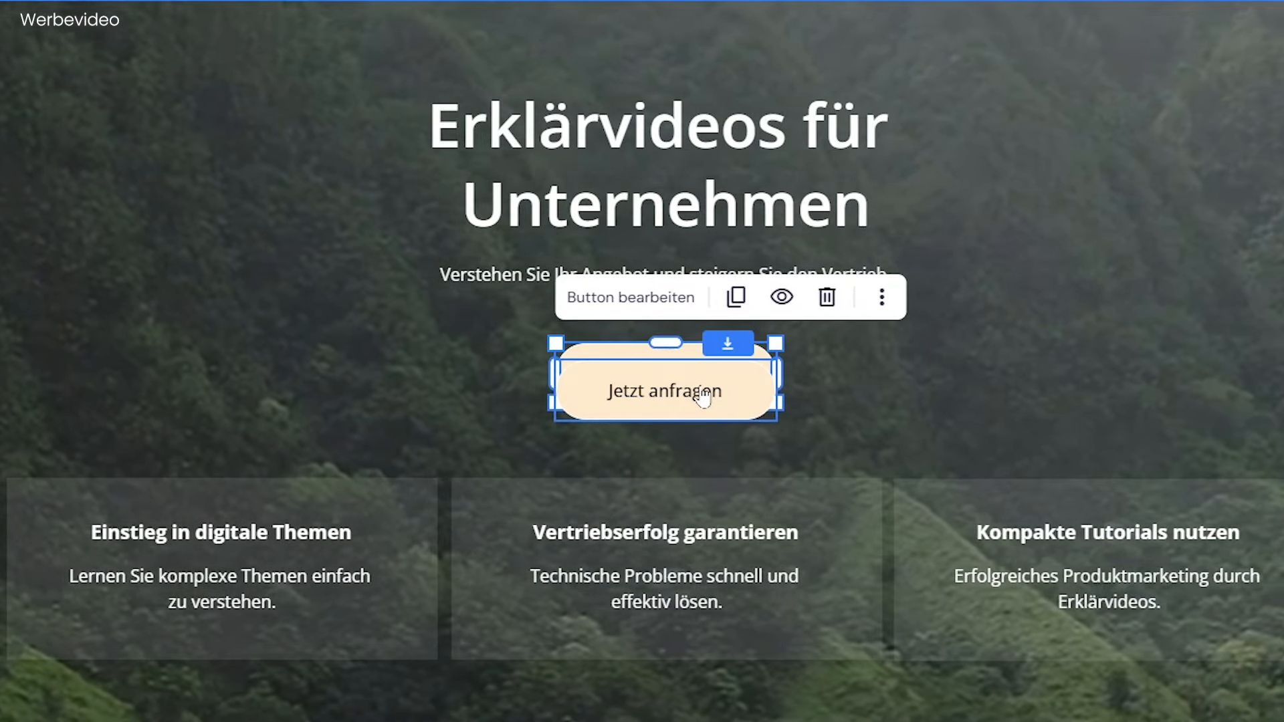
left_click_drag(697, 390, 937, 373)
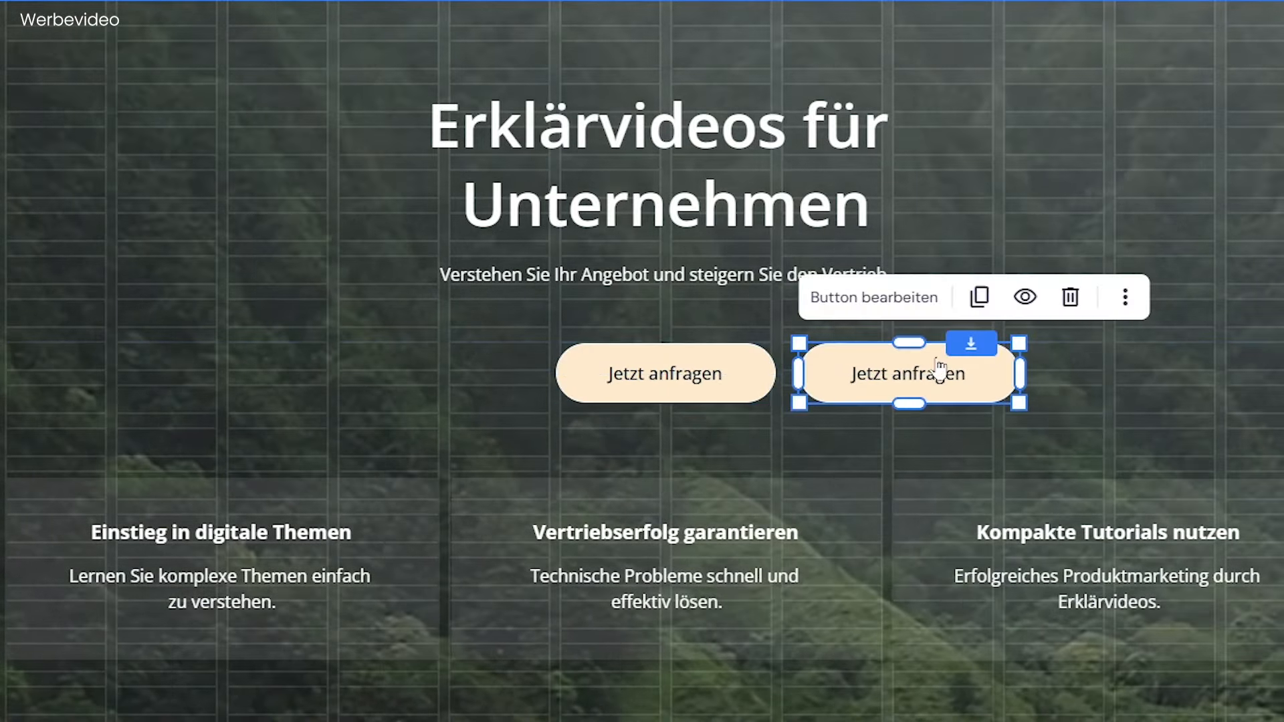
left_click(453, 356)
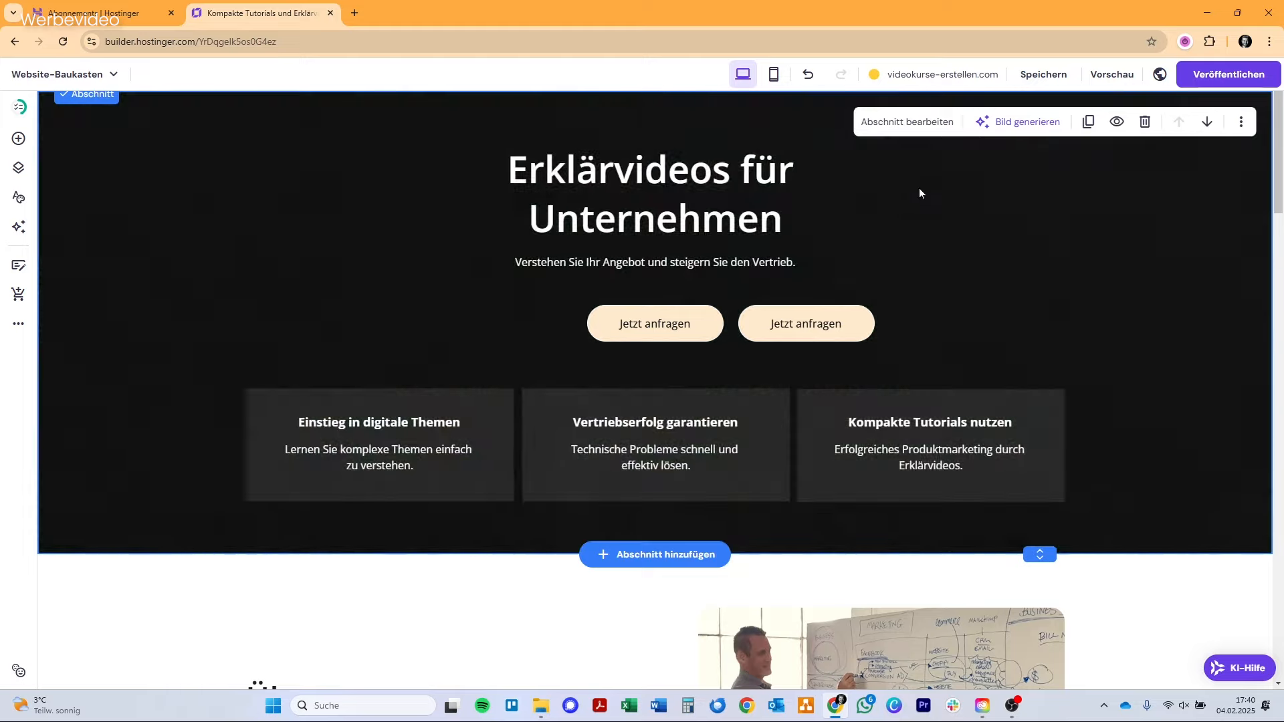
Switch the hero section's background type to Farbe and then to Bild.
left_click(918, 127)
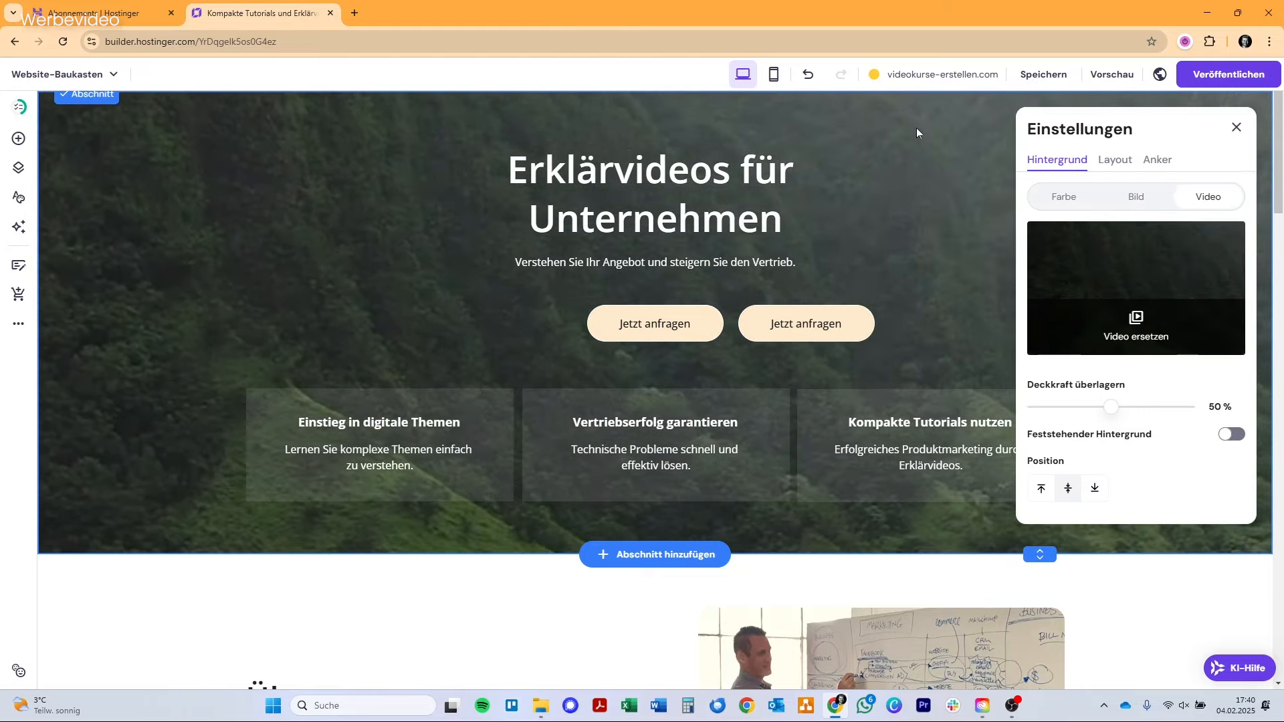
left_click(1060, 199)
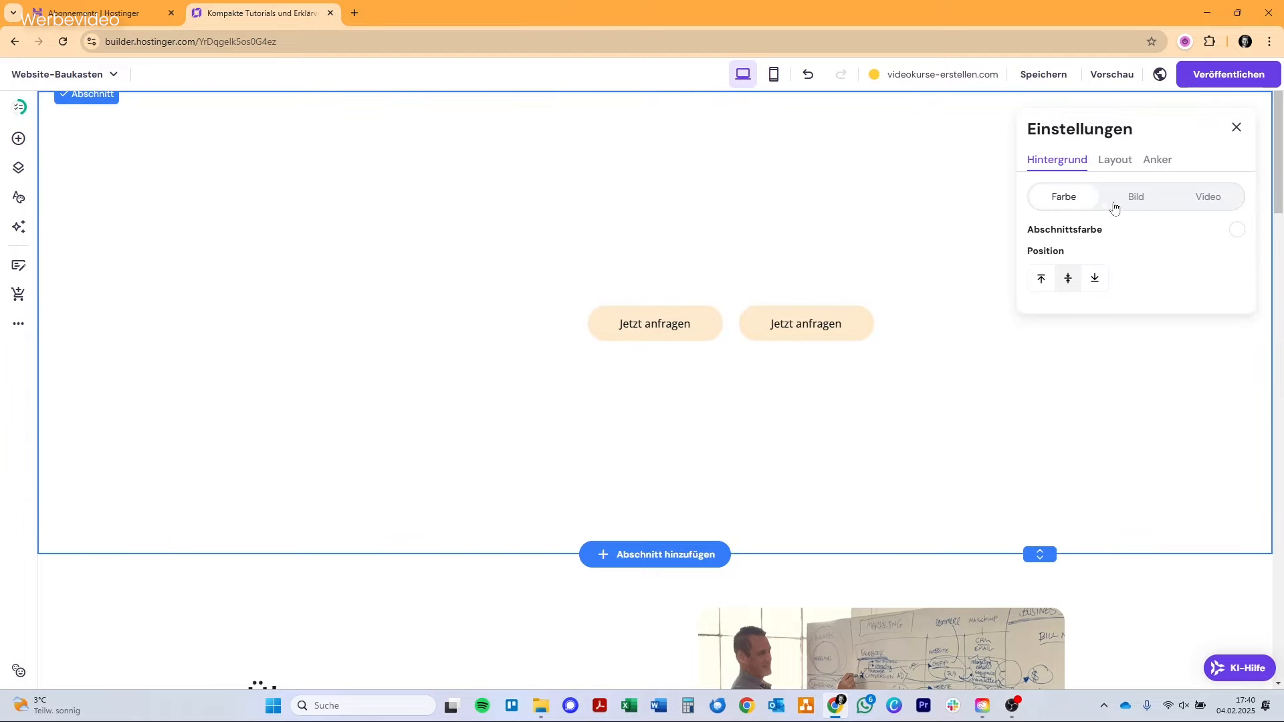
left_click(1137, 198)
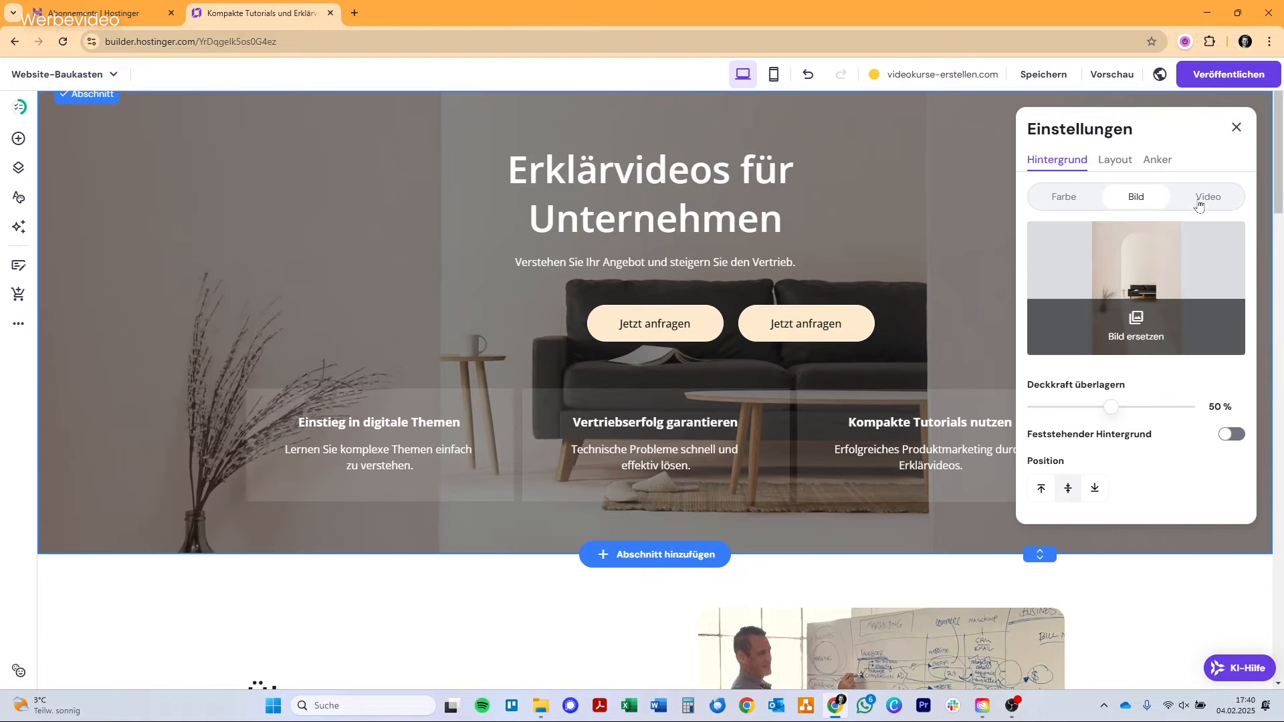
Set the hero background's overlay opacity to 70 % and the section's row spacing to 18.
mouse_move(1115, 409)
left_mouse_down()
mouse_move(1157, 410)
mouse_move(1130, 414)
left_mouse_up()
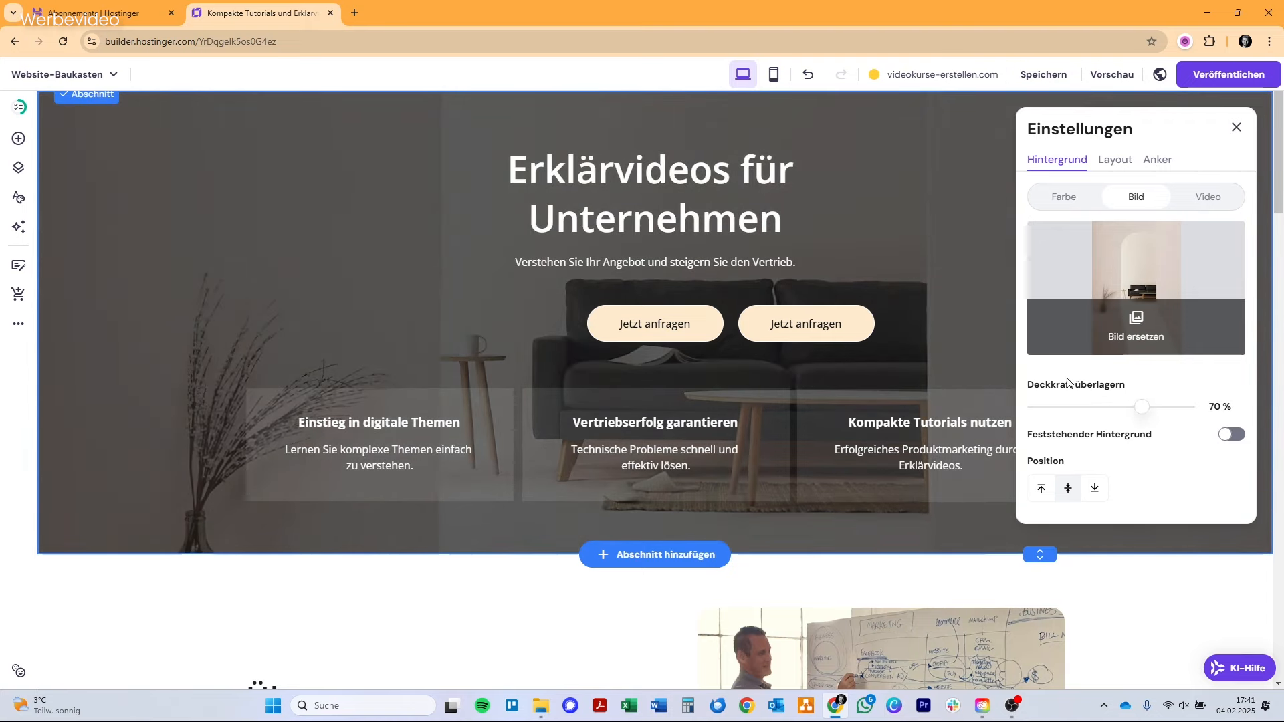
left_click(1106, 162)
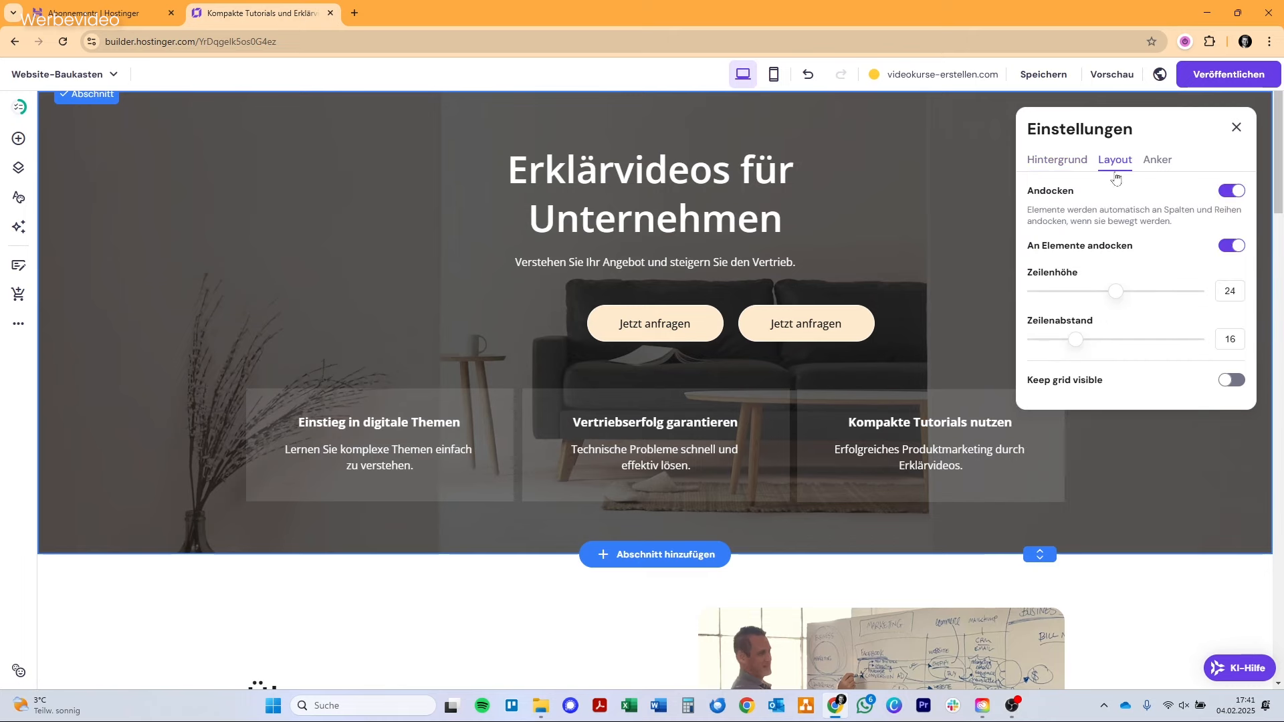
left_click_drag(1096, 347, 1105, 357)
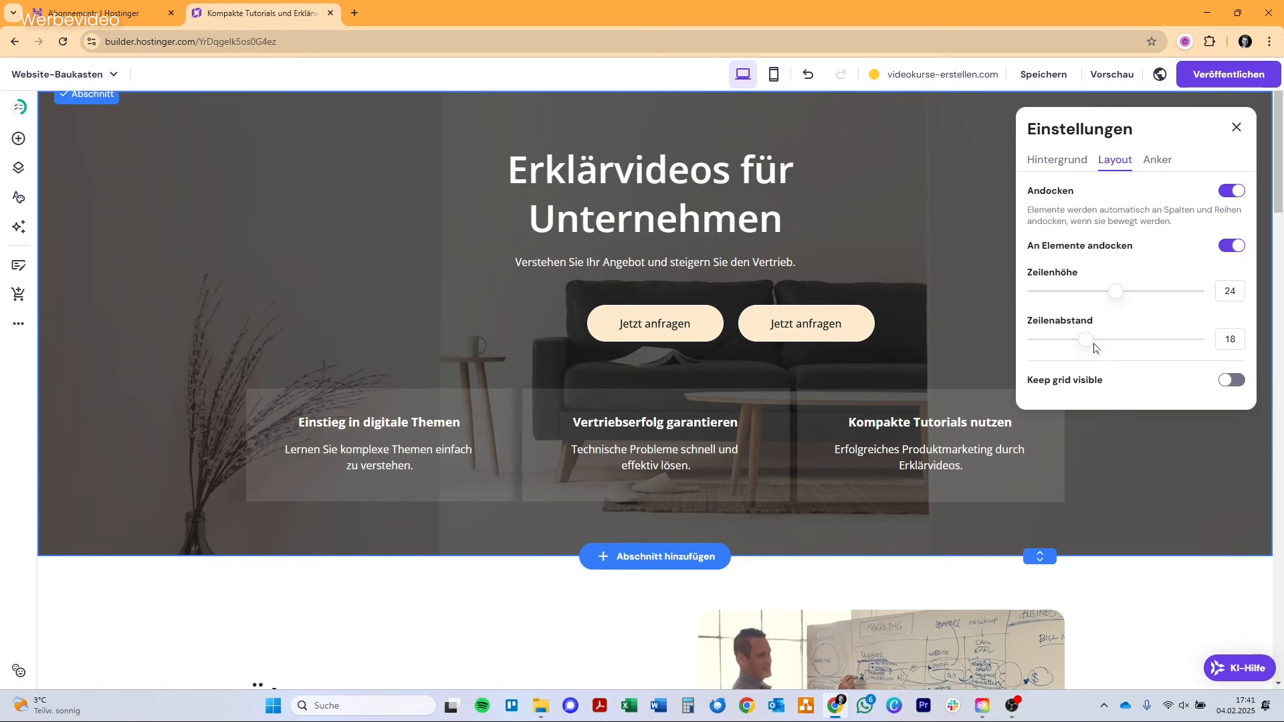
left_click(1236, 128)
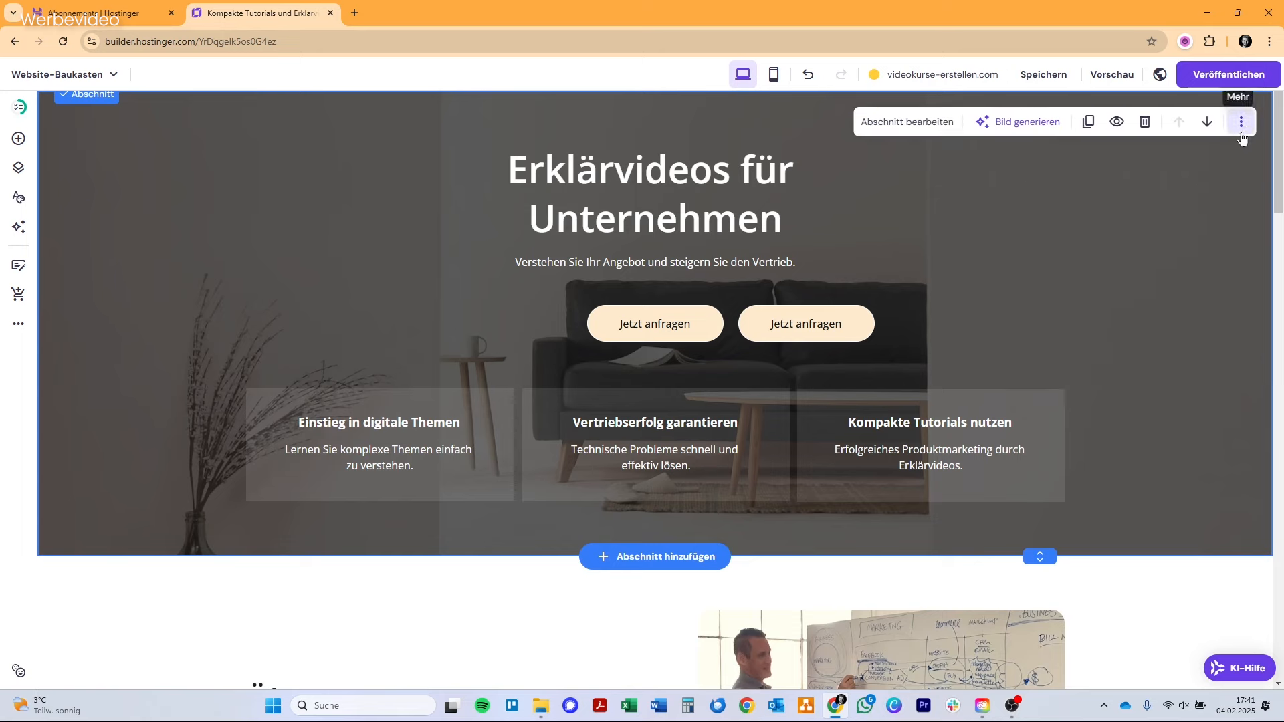
Insert the dark, centred "Subscribe to our newsletter" section from the Anmeldeformular templates below the hero section.
left_click(674, 558)
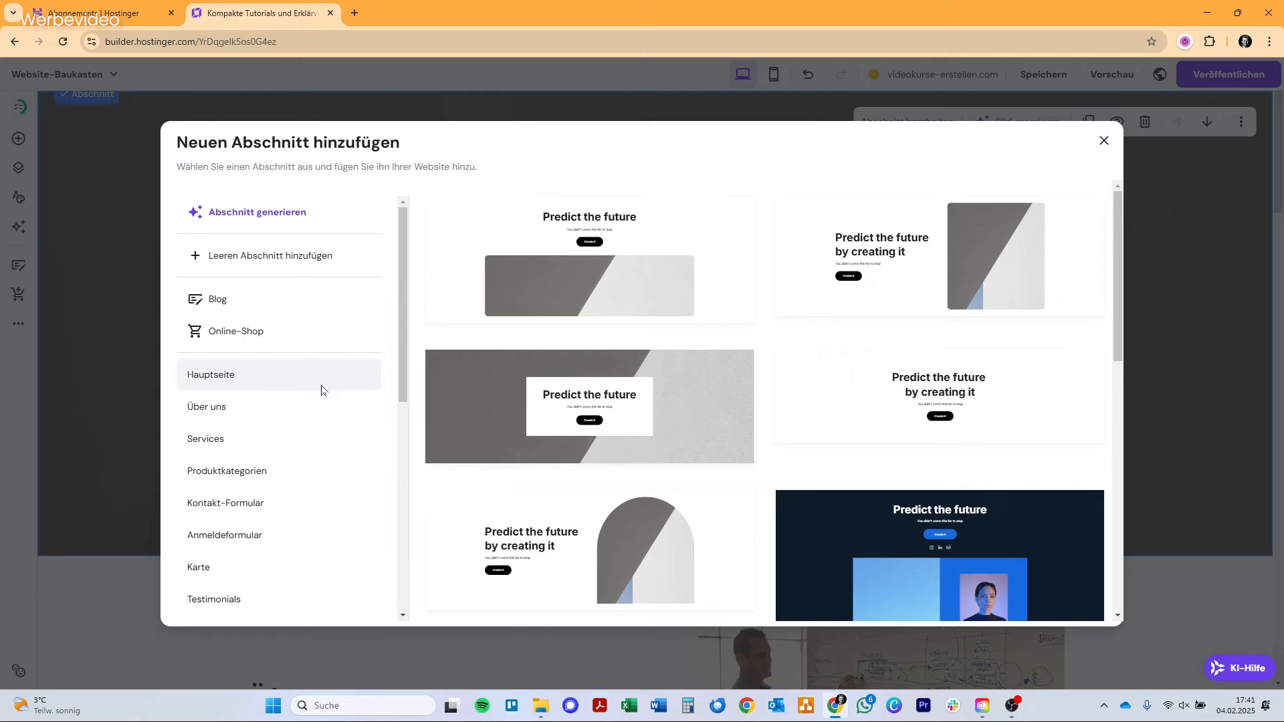
left_click(294, 536)
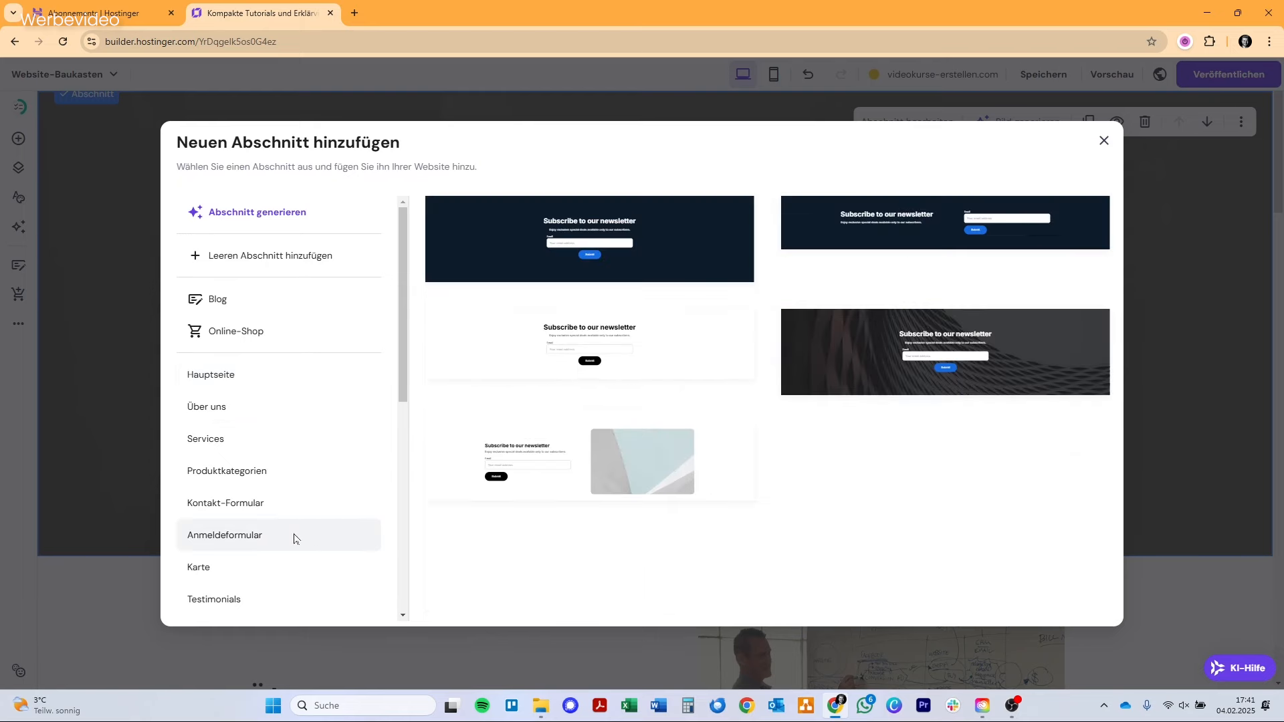
left_click(676, 234)
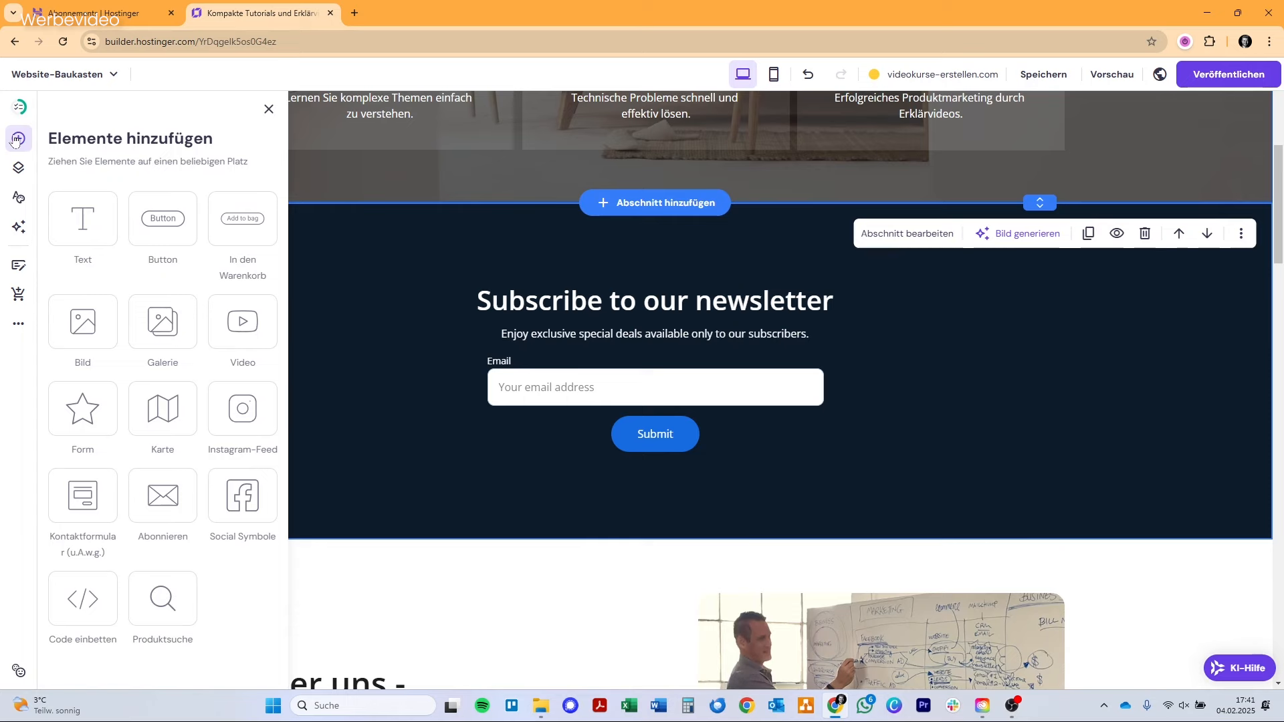
Add a Karte element to the newsletter section and position it at the right end of the content grid.
left_click_drag(172, 413, 751, 277)
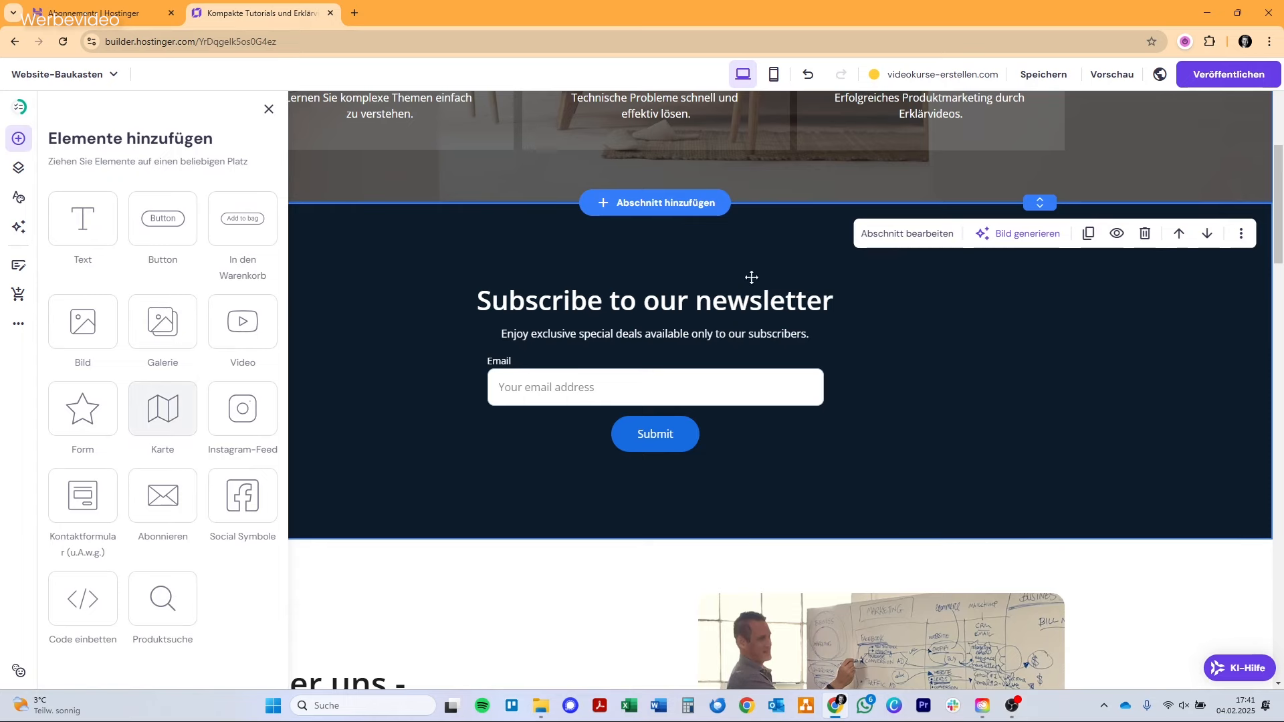
left_click_drag(981, 572, 991, 549)
Narrow the newsletter section's heading and subtitle text boxes so both sit clear of the map on its left.
left_click(785, 520)
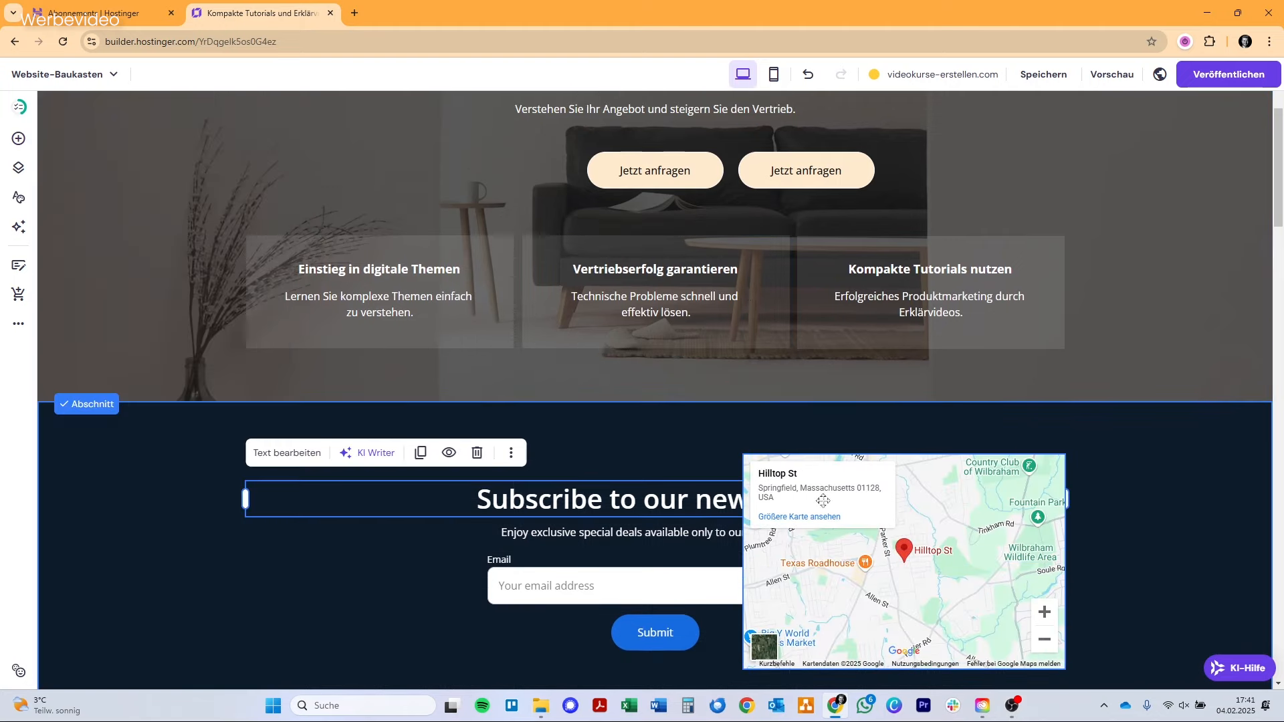
left_click_drag(1068, 496, 721, 498)
left_click_drag(672, 539, 549, 539)
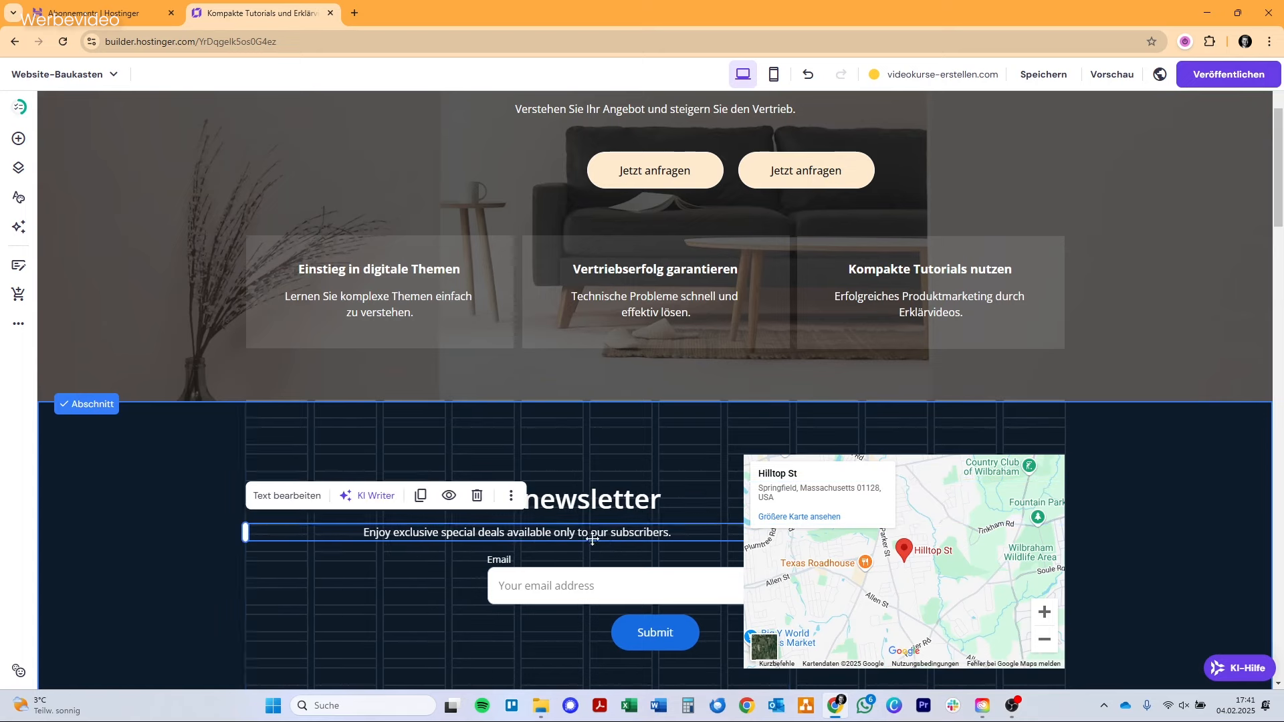
left_click_drag(246, 533, 416, 541)
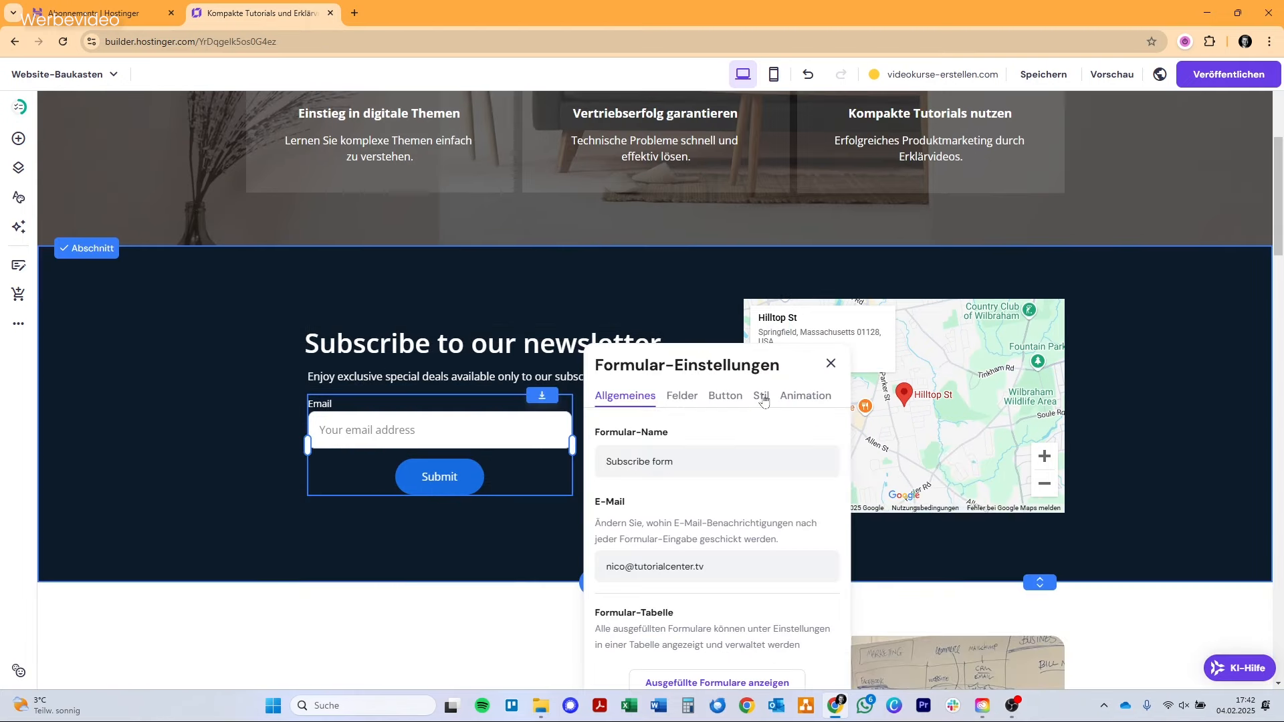
Left-align the newsletter form's Submit button and line the form up with the left edge of the heading.
left_click(762, 397)
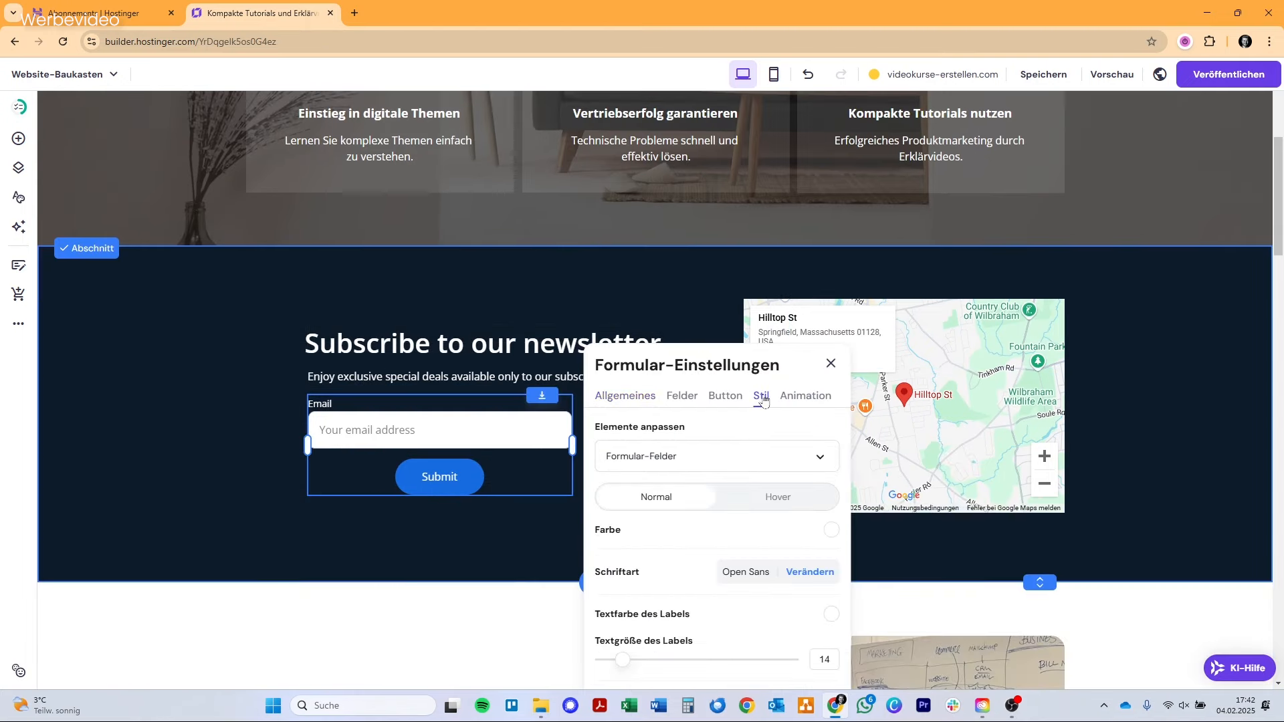
scroll(758, 500, "down", 2)
left_click(726, 239)
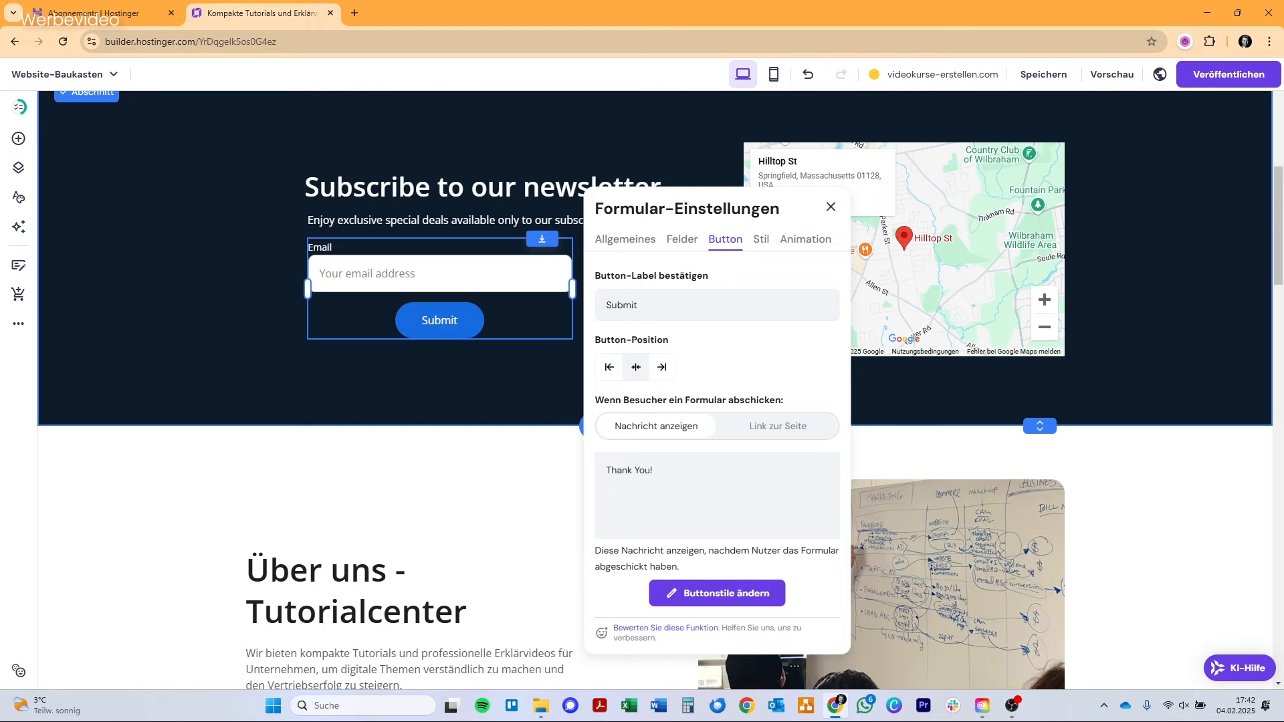
left_click(599, 367)
left_click(455, 375)
left_click(462, 286)
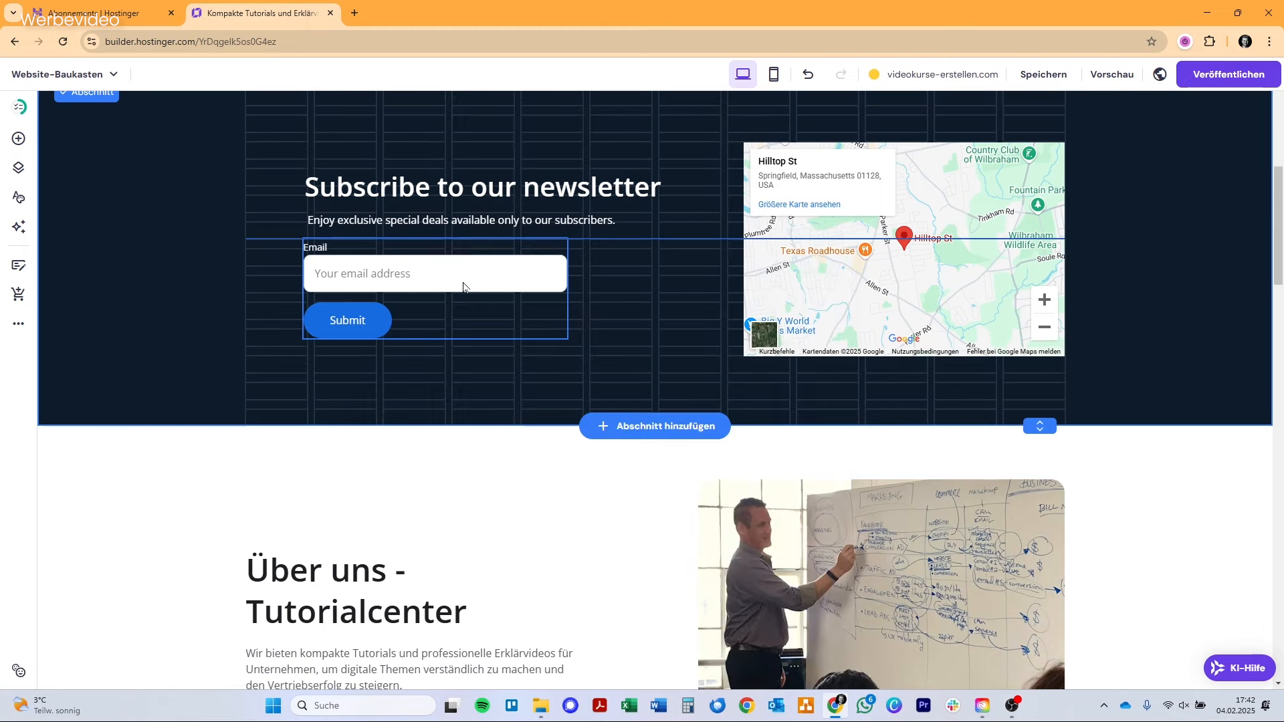
left_click(624, 331)
scroll(624, 331, "up", 2)
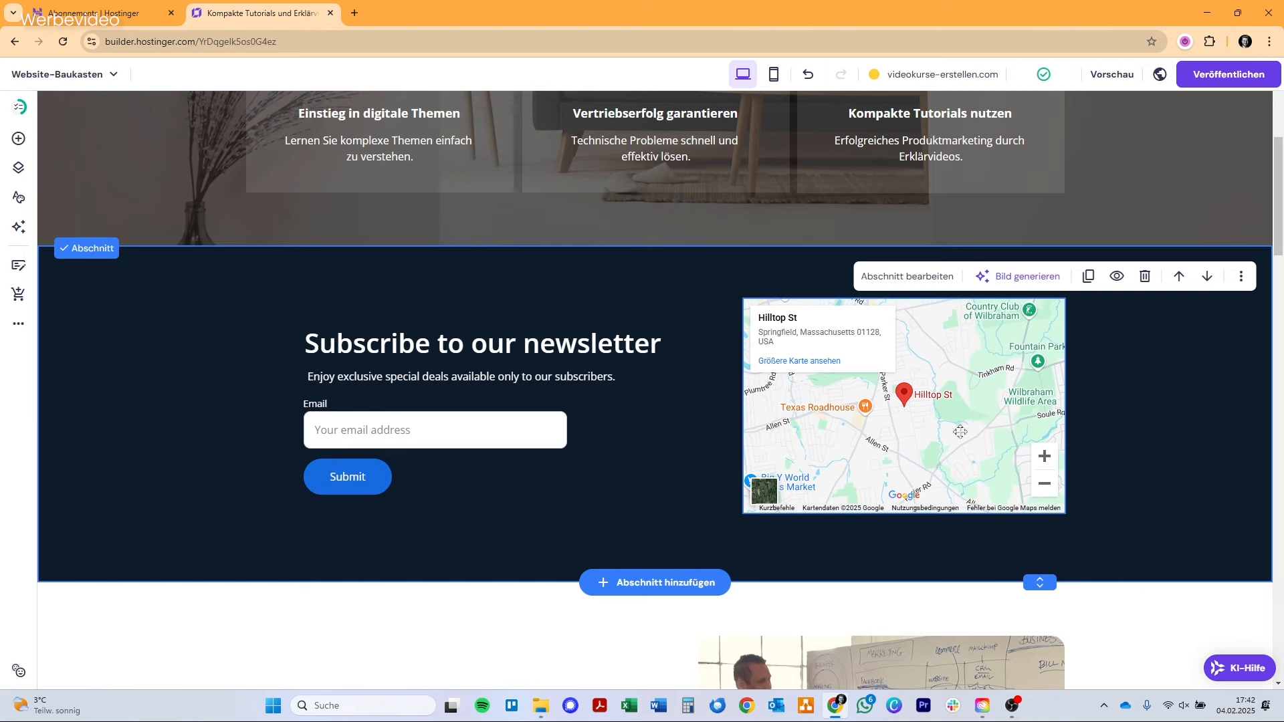
Add a new page to the website from the Kontakt template with the centred "Contact us" form.
left_click(19, 139)
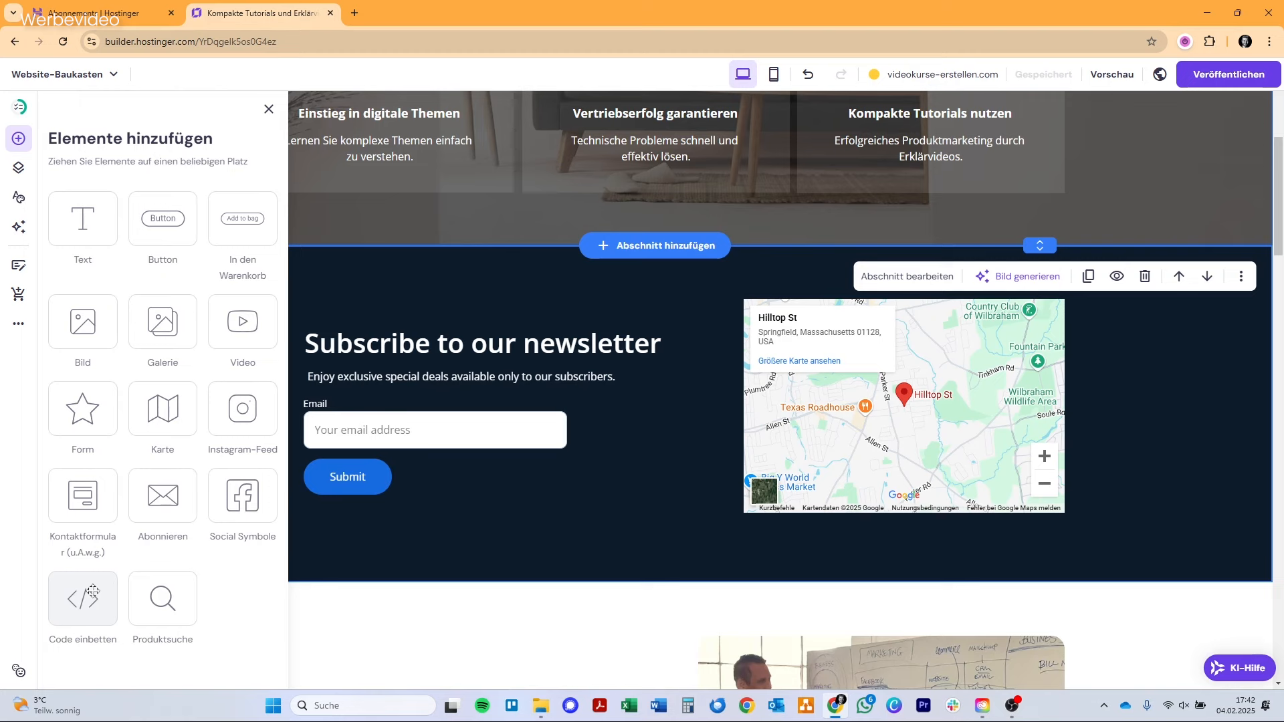
left_click(18, 167)
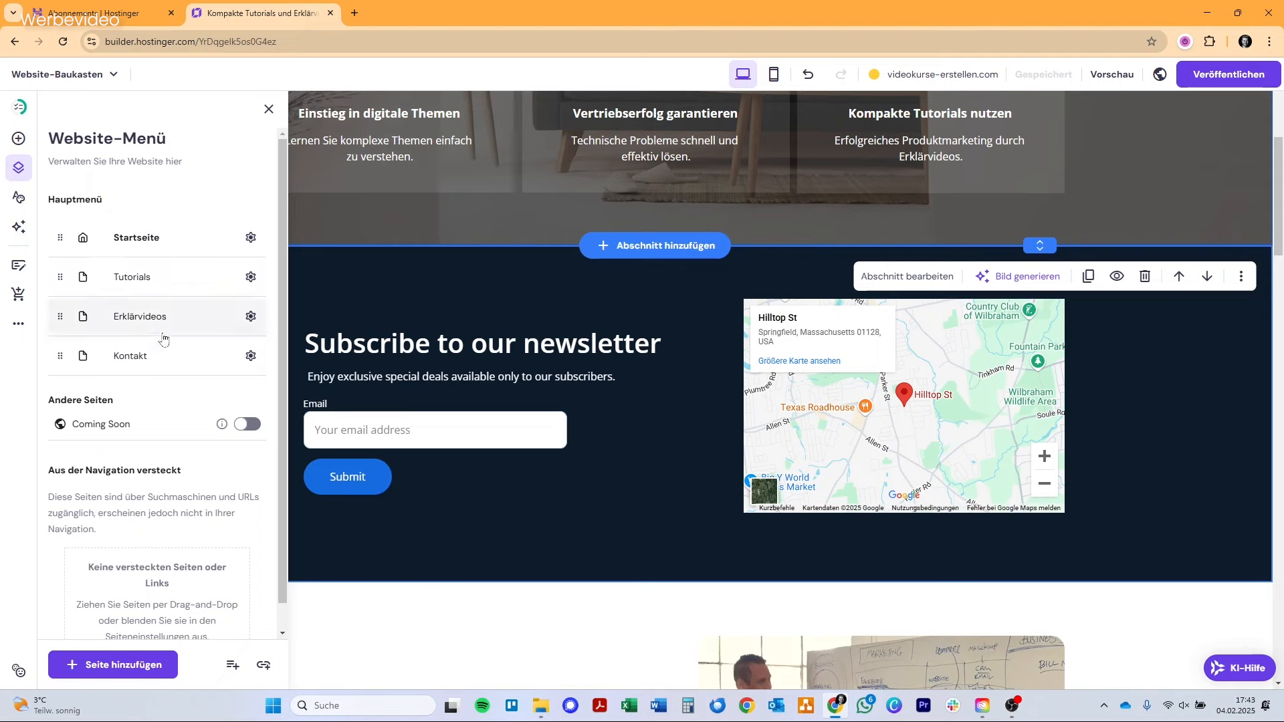
left_click(137, 664)
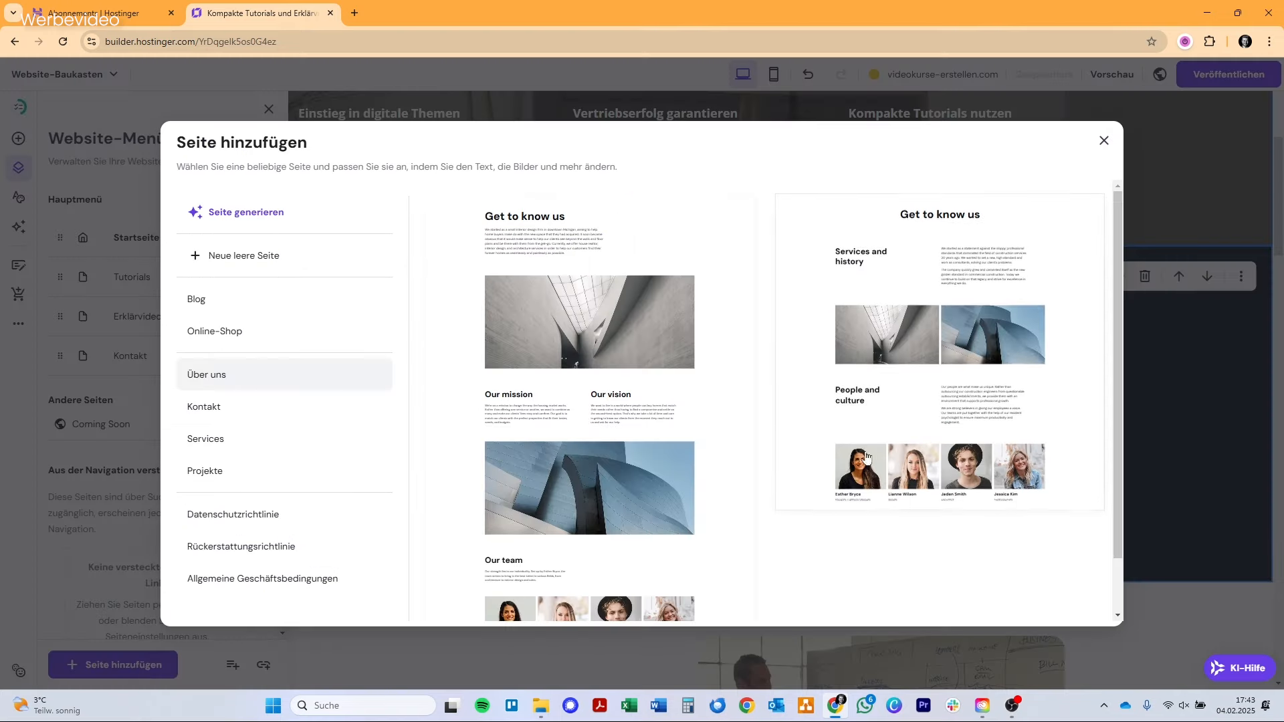
left_click(258, 408)
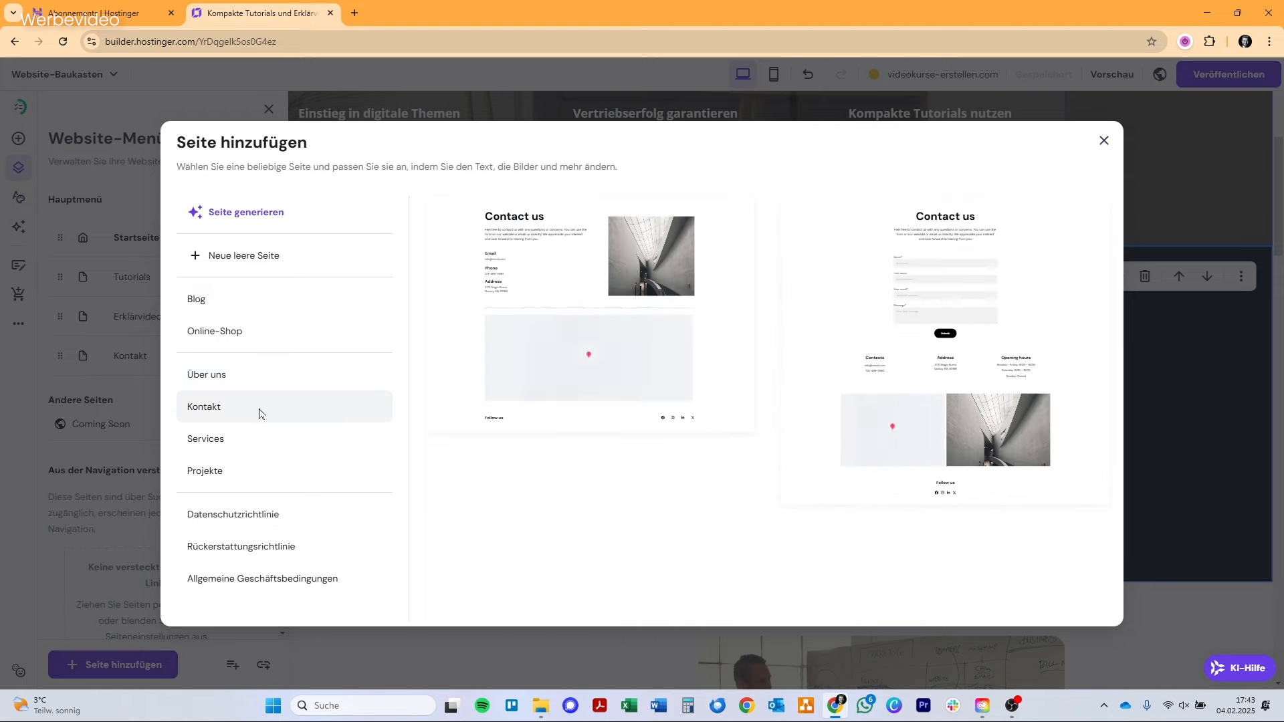
left_click(931, 292)
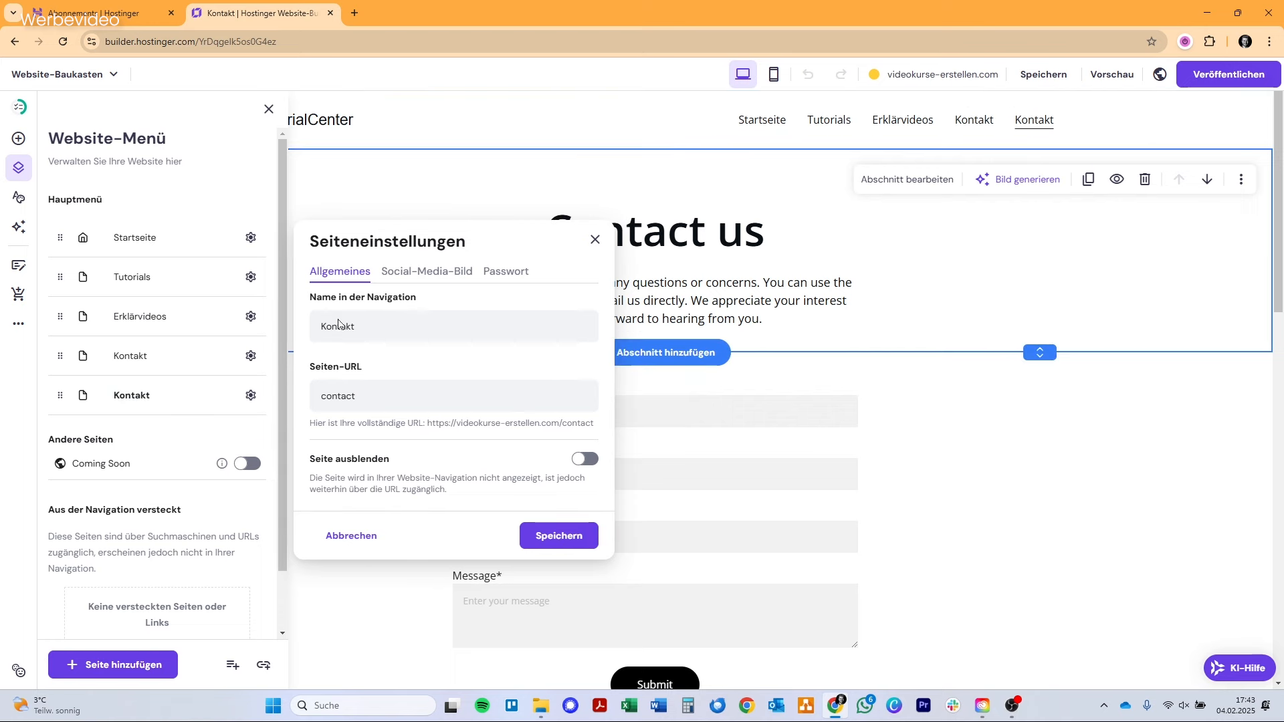
Move the new Kontakt page below Tutorials and nest it together with Erklärvideos in the Tutorials dropdown.
left_click_drag(59, 395, 58, 316)
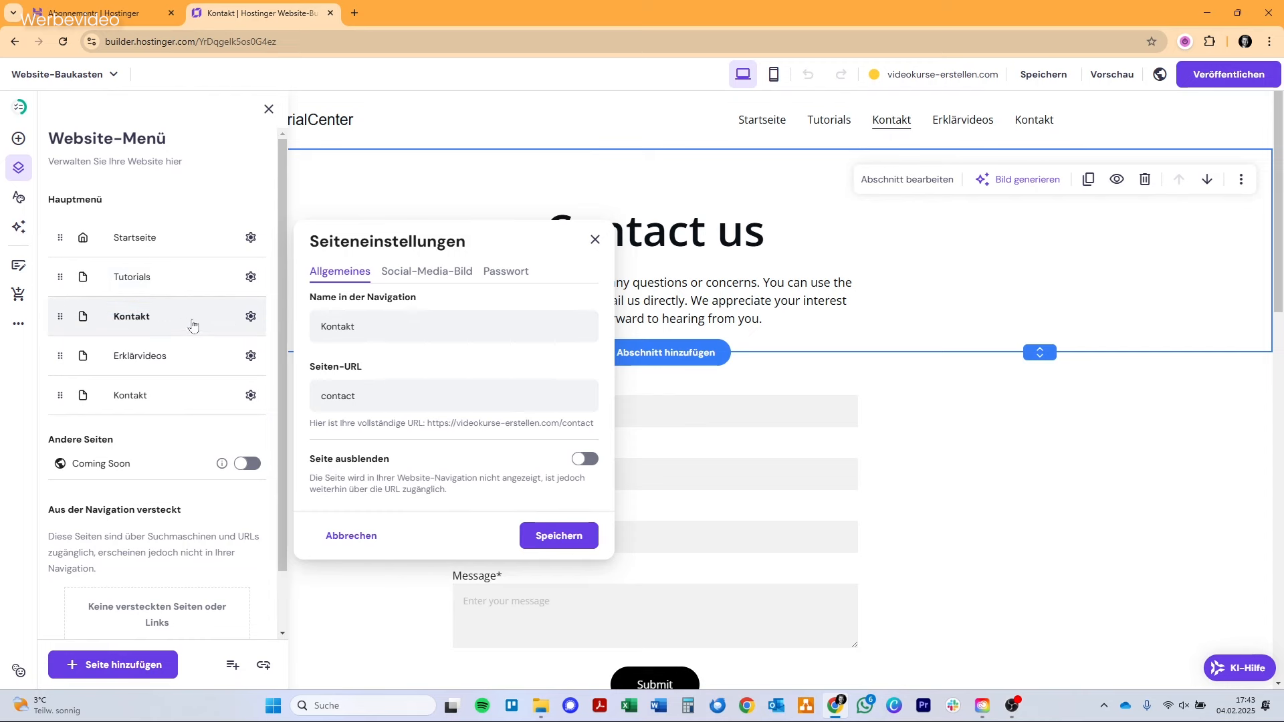
left_click(252, 318)
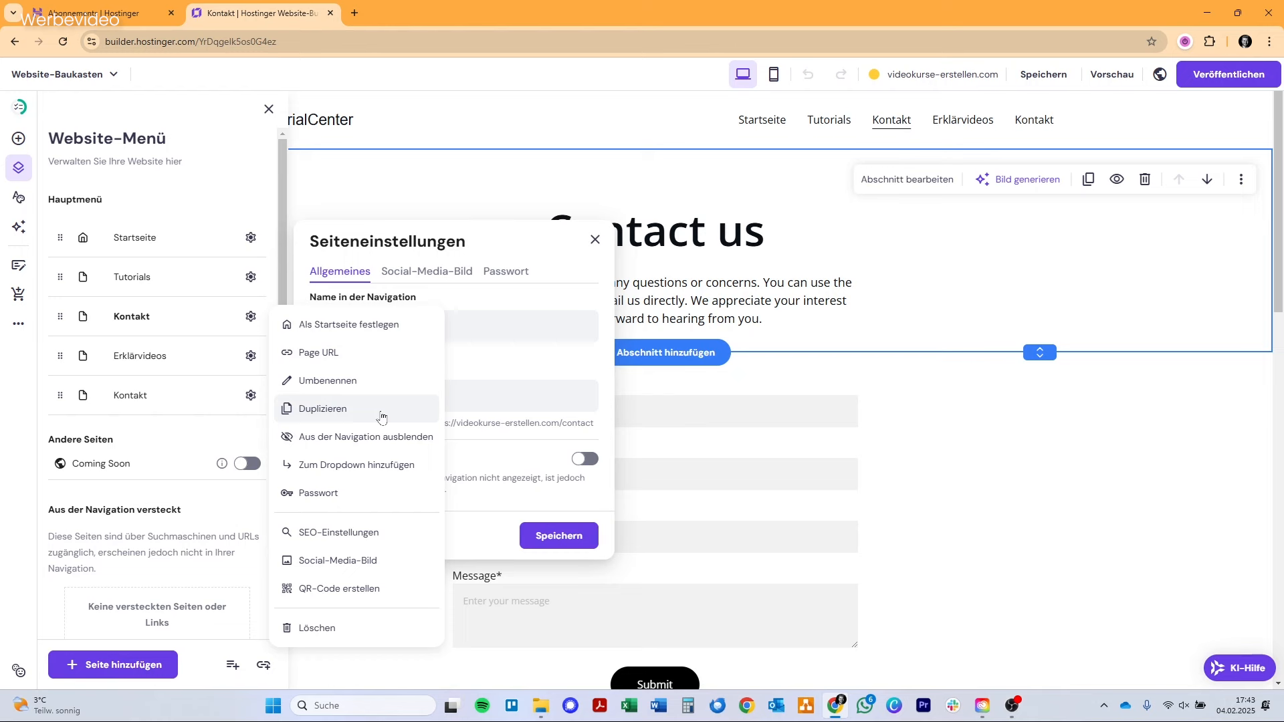
left_click(345, 466)
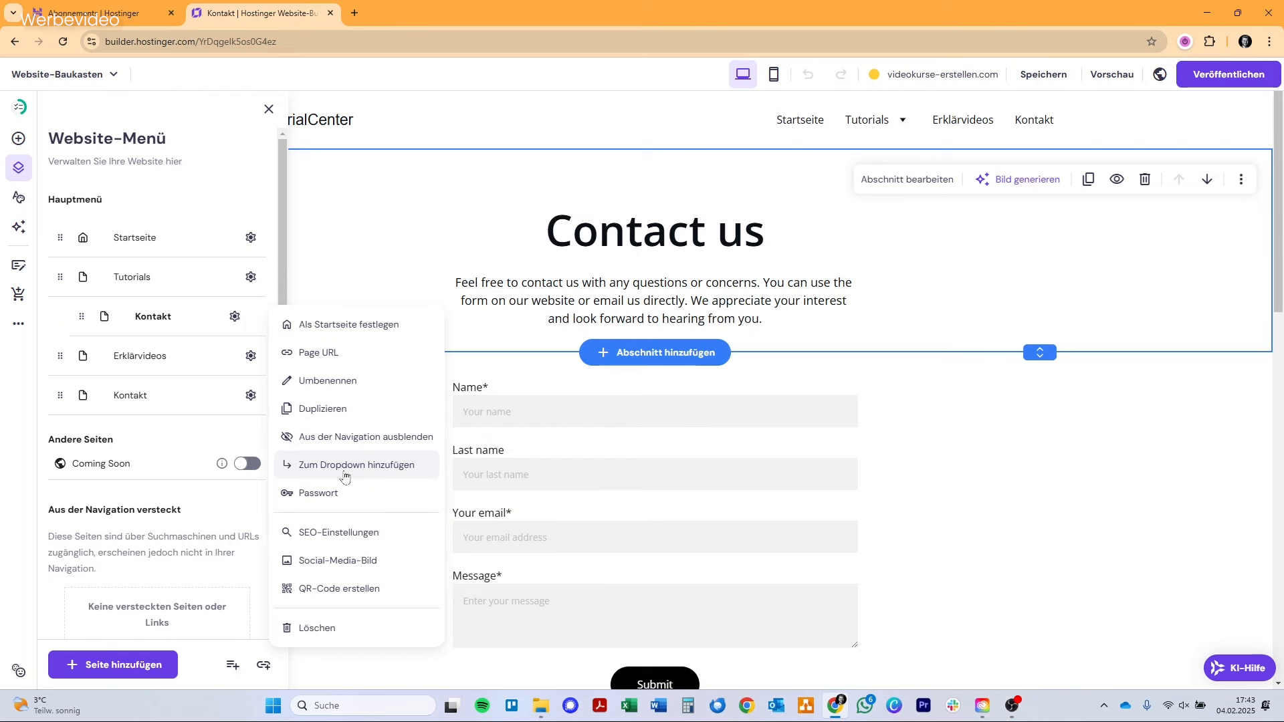
left_click_drag(60, 355, 161, 337)
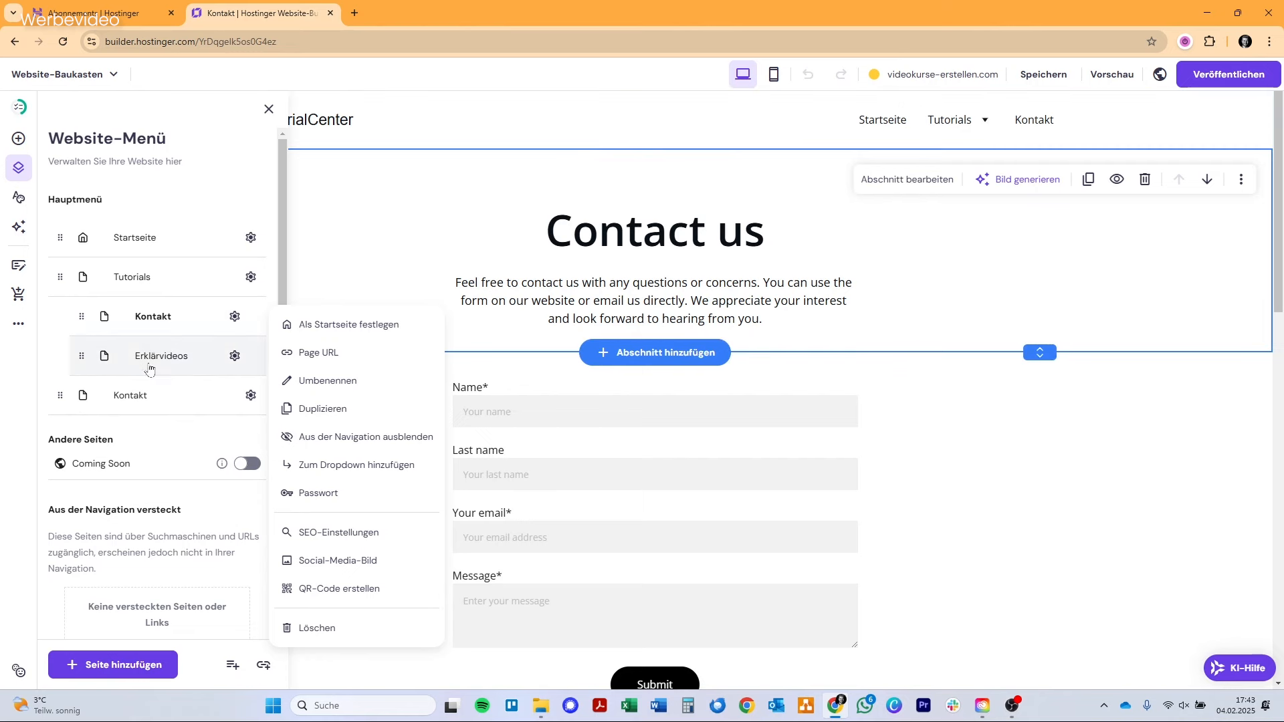
Add a promotional text banner above the site header.
left_click(574, 131)
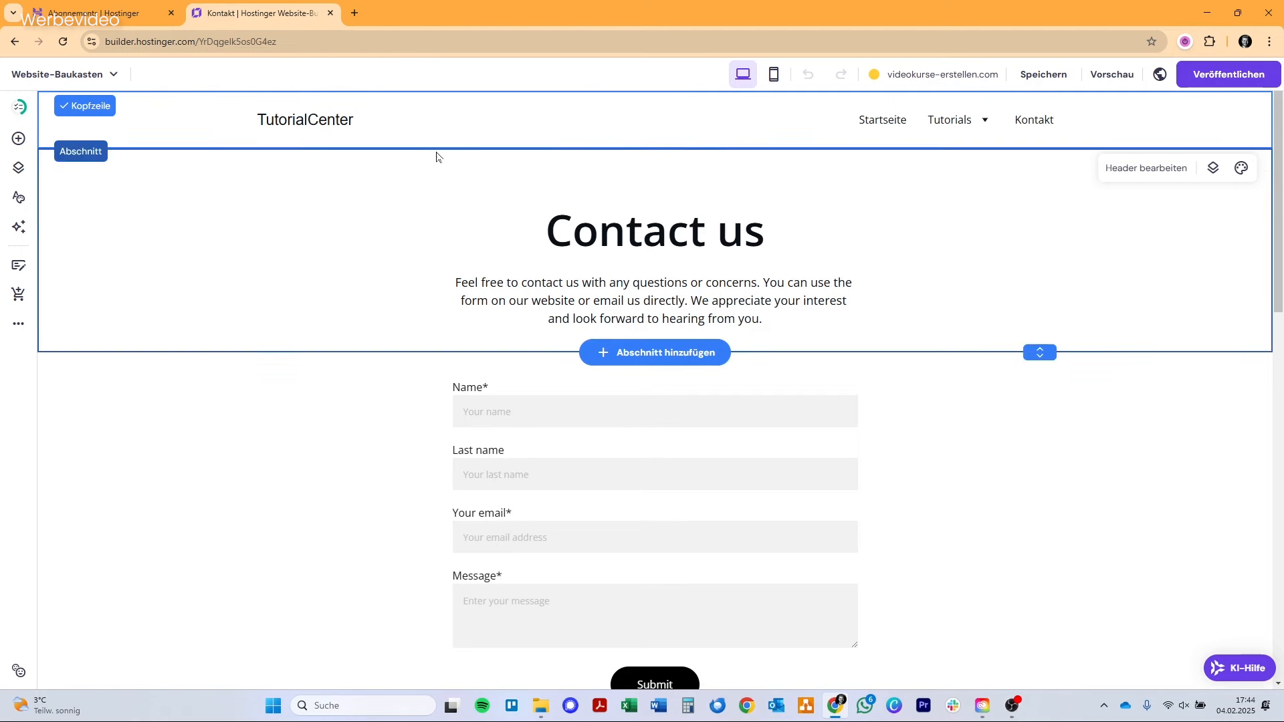
left_click(666, 100)
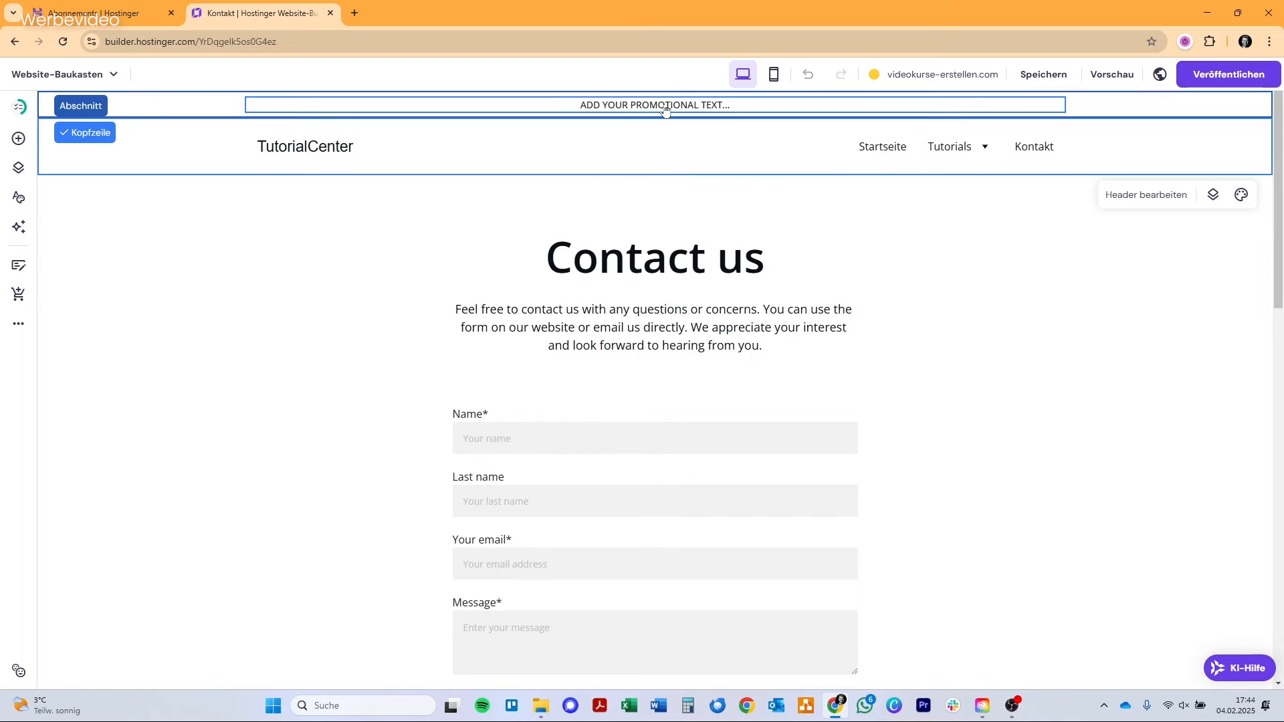
left_click(665, 107)
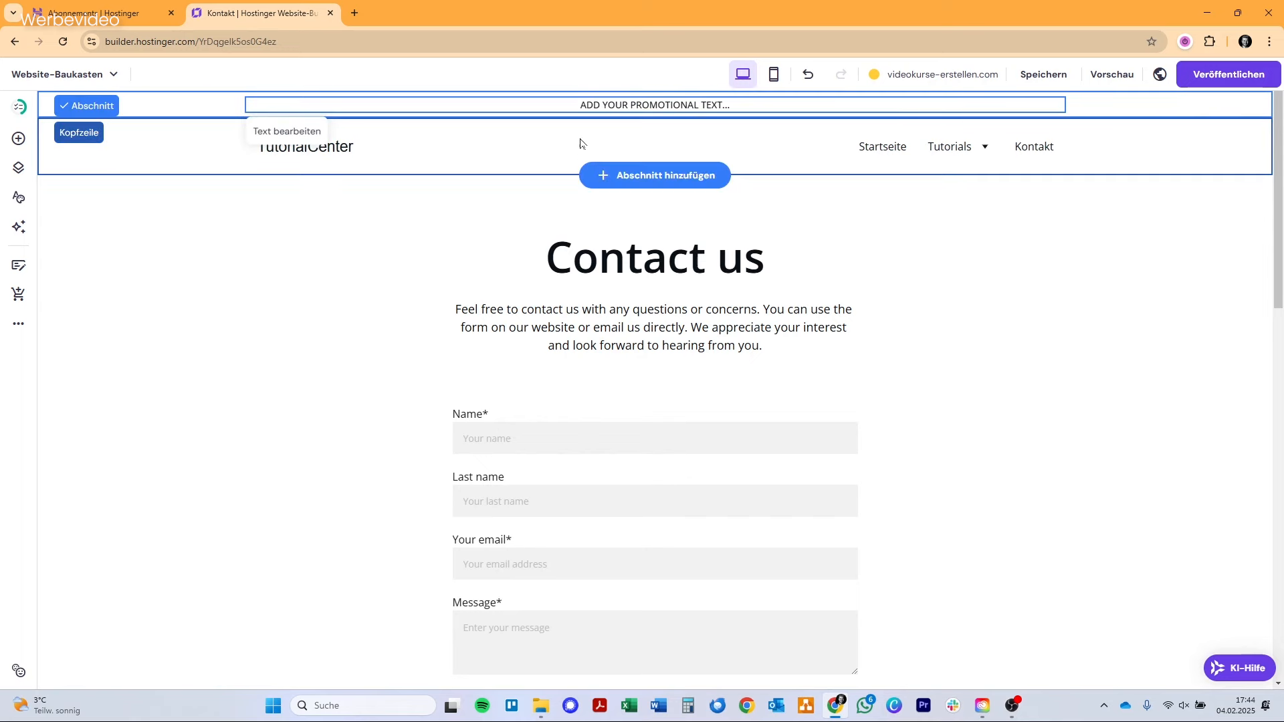
left_click(518, 151)
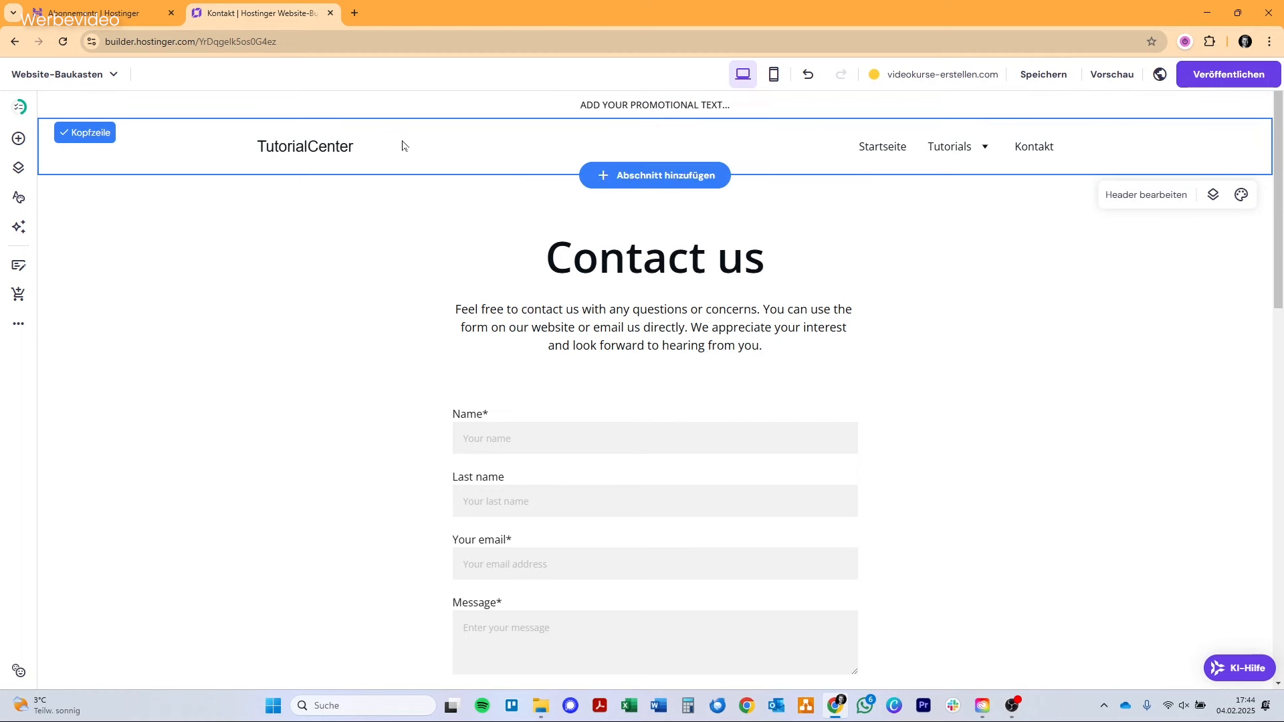
Check the logo settings of the site header and close them unchanged.
left_click(298, 150)
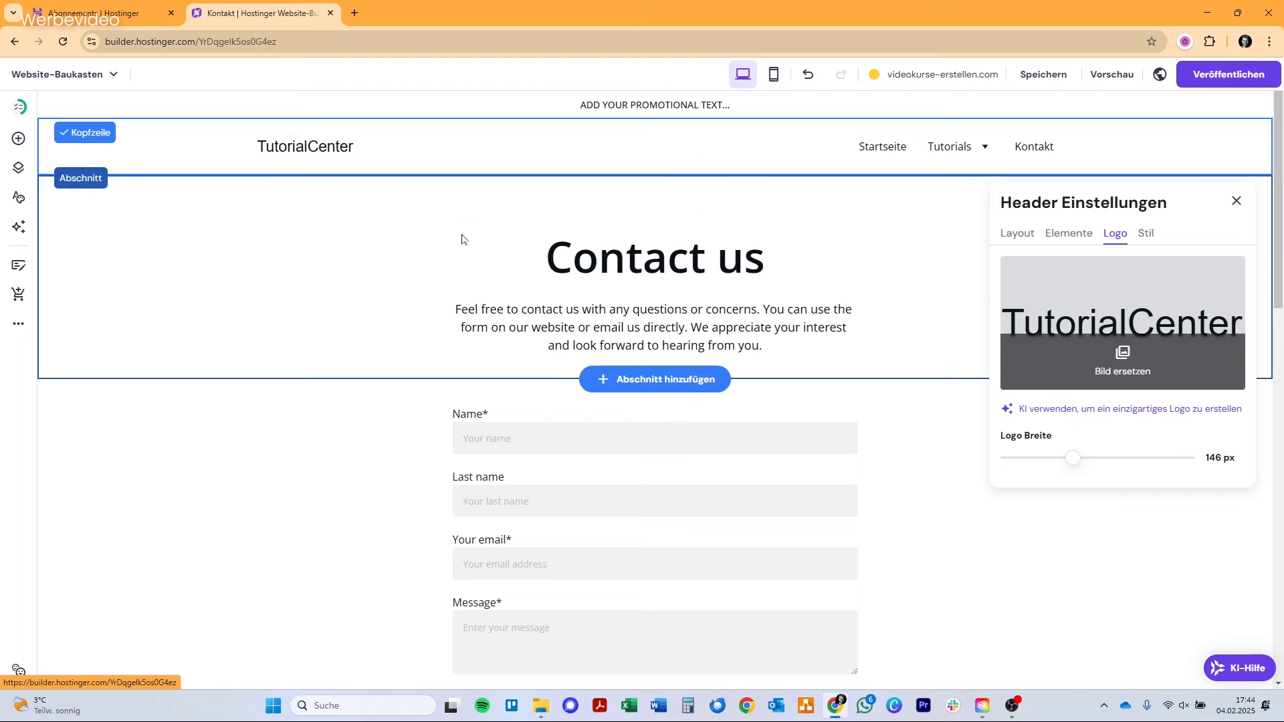
left_click(262, 322)
Review the website-wide style options for colours, fonts, buttons and animations.
left_click(19, 167)
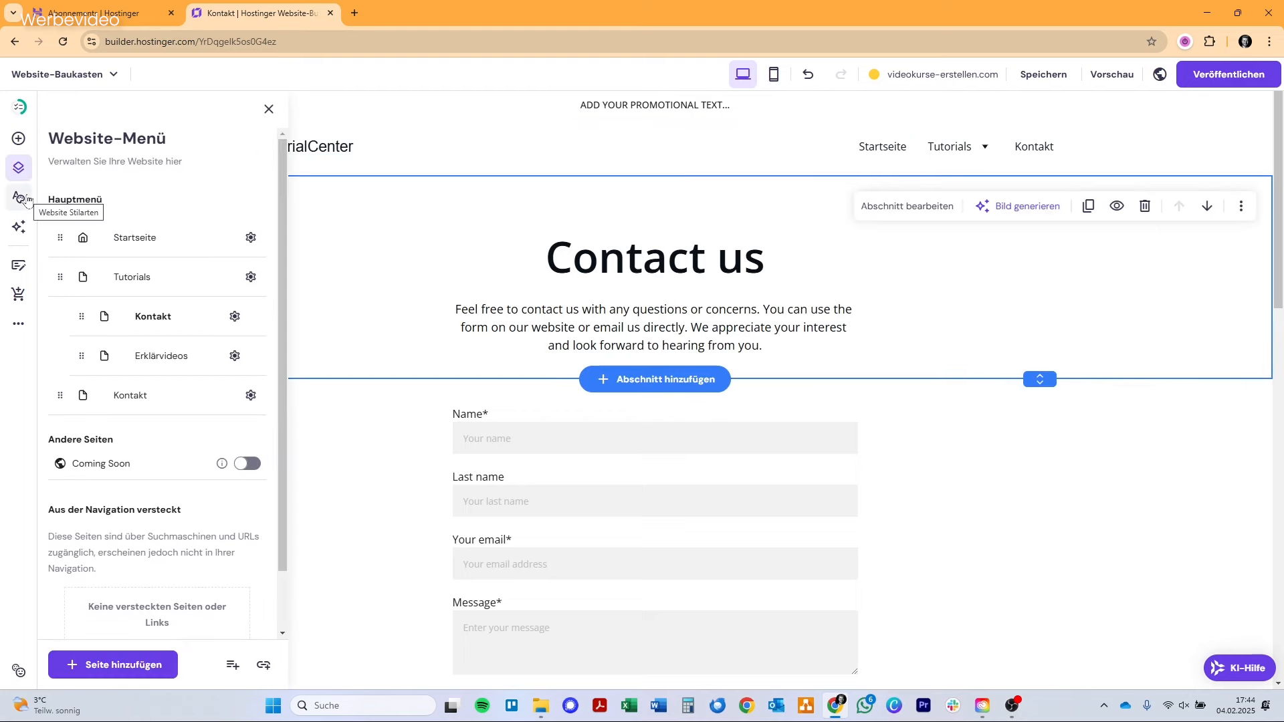
left_click(20, 197)
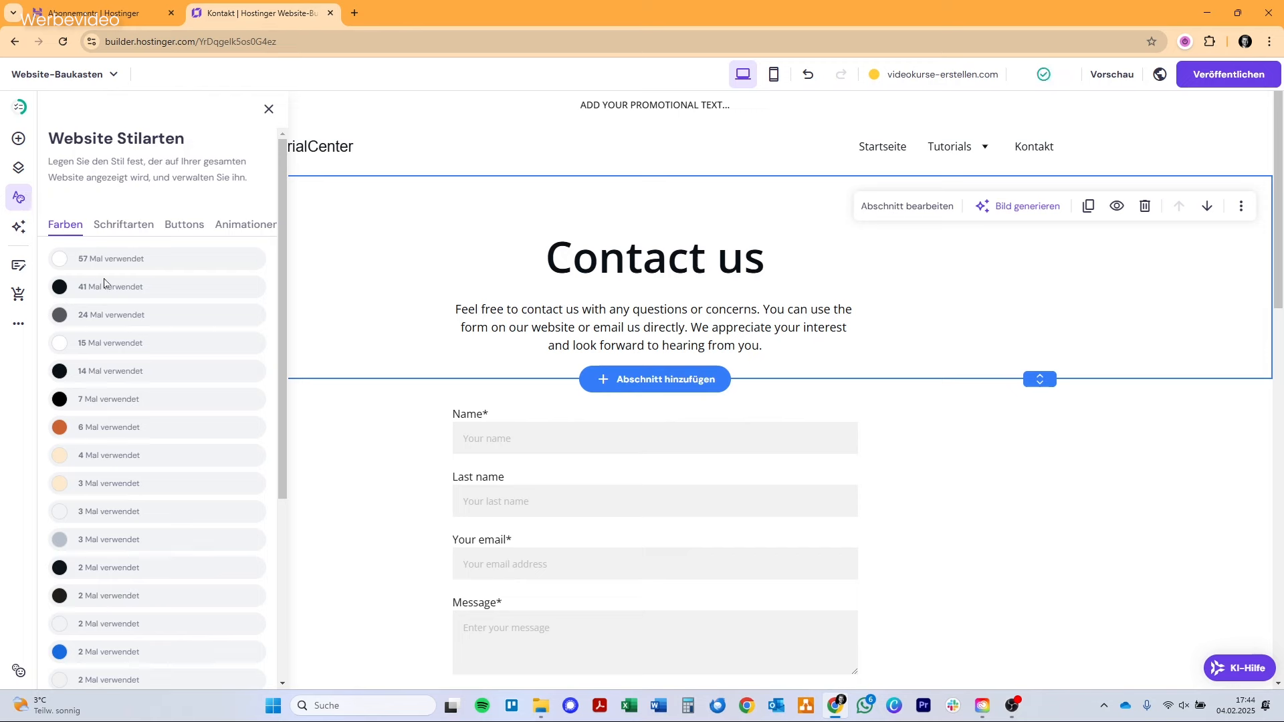
left_click(148, 228)
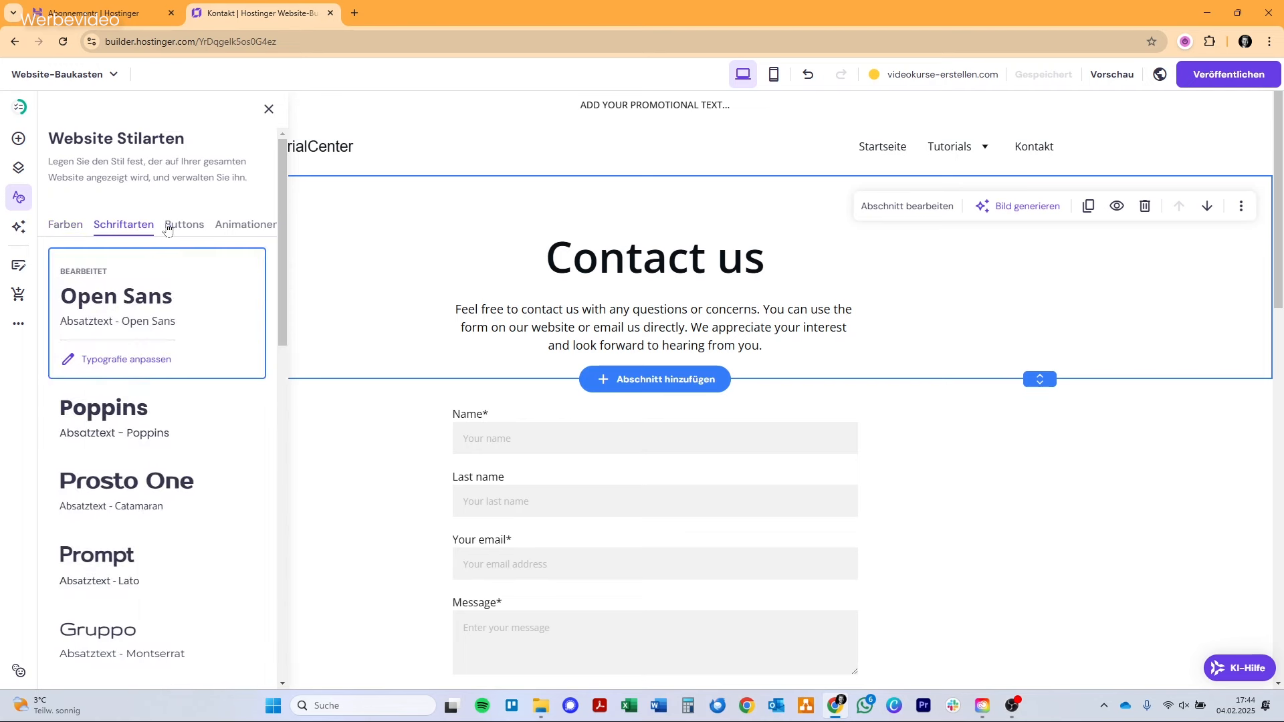
left_click(167, 228)
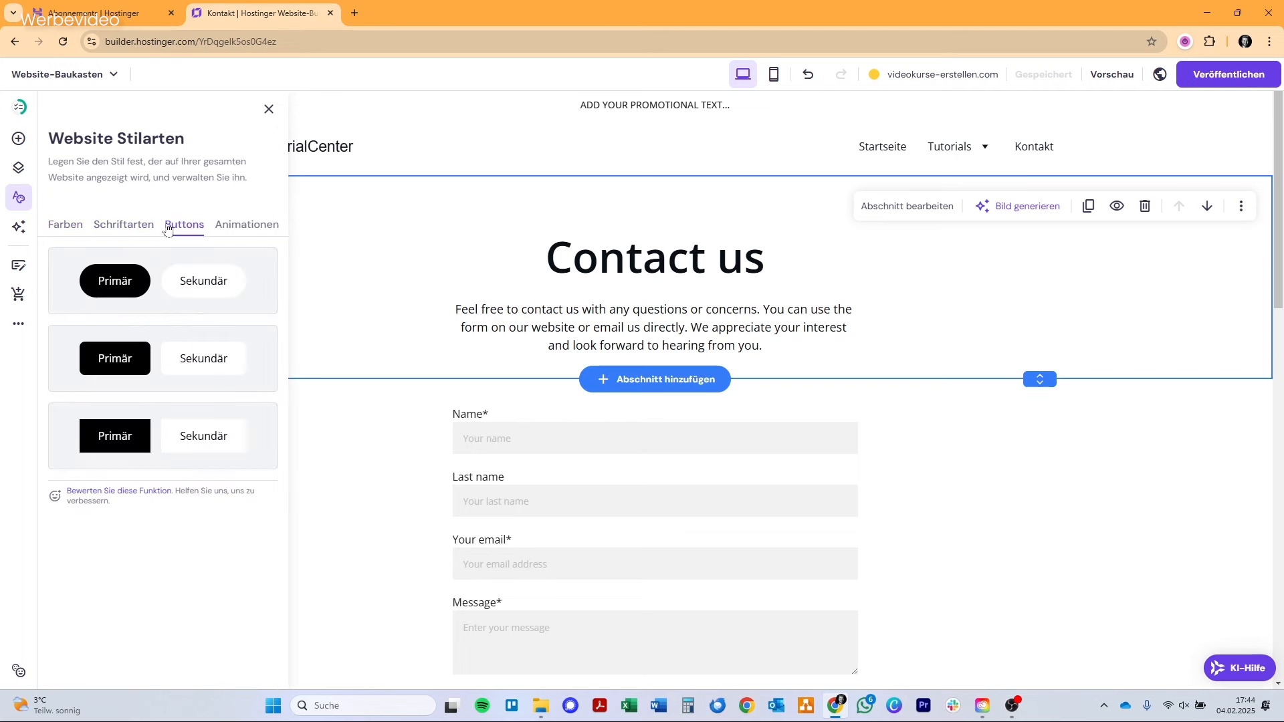
left_click(231, 232)
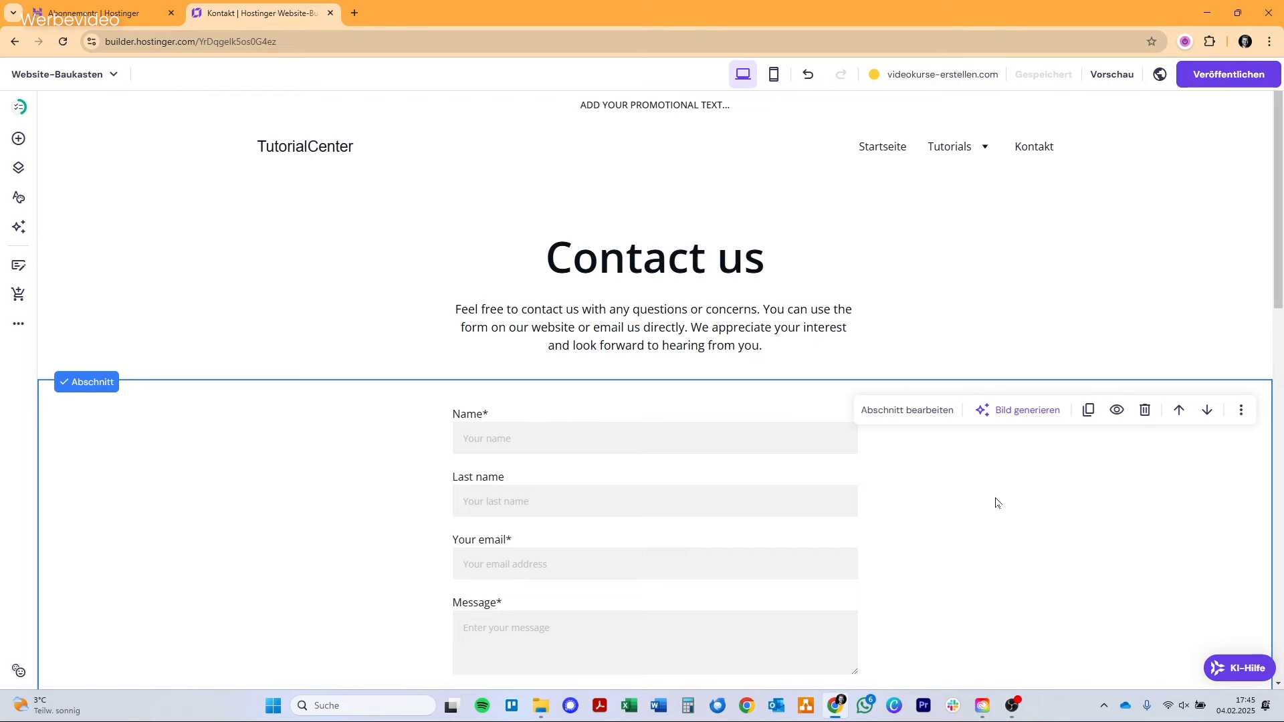
Generate an AI image for the contact form section from "Ein Elefant im Jungle, der Frontal in die Kamera schaut, Cinematic Style" and apply the first result.
left_click(1036, 418)
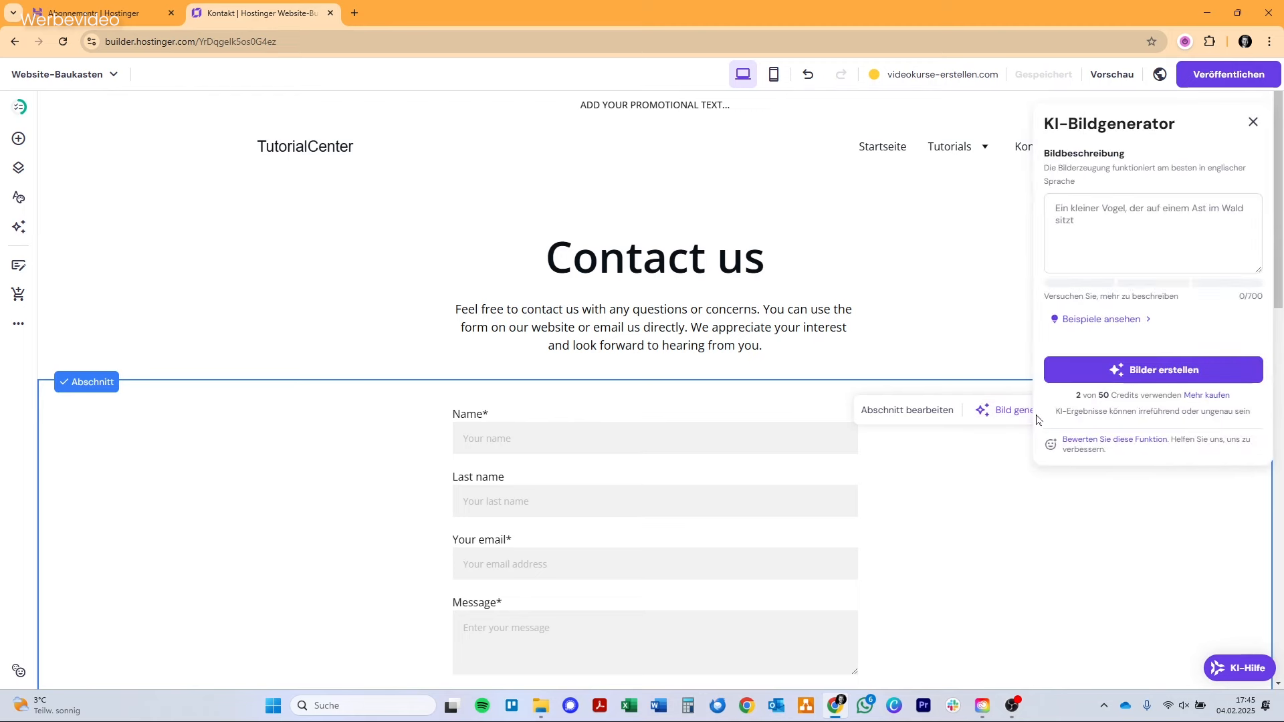
left_click(1136, 227)
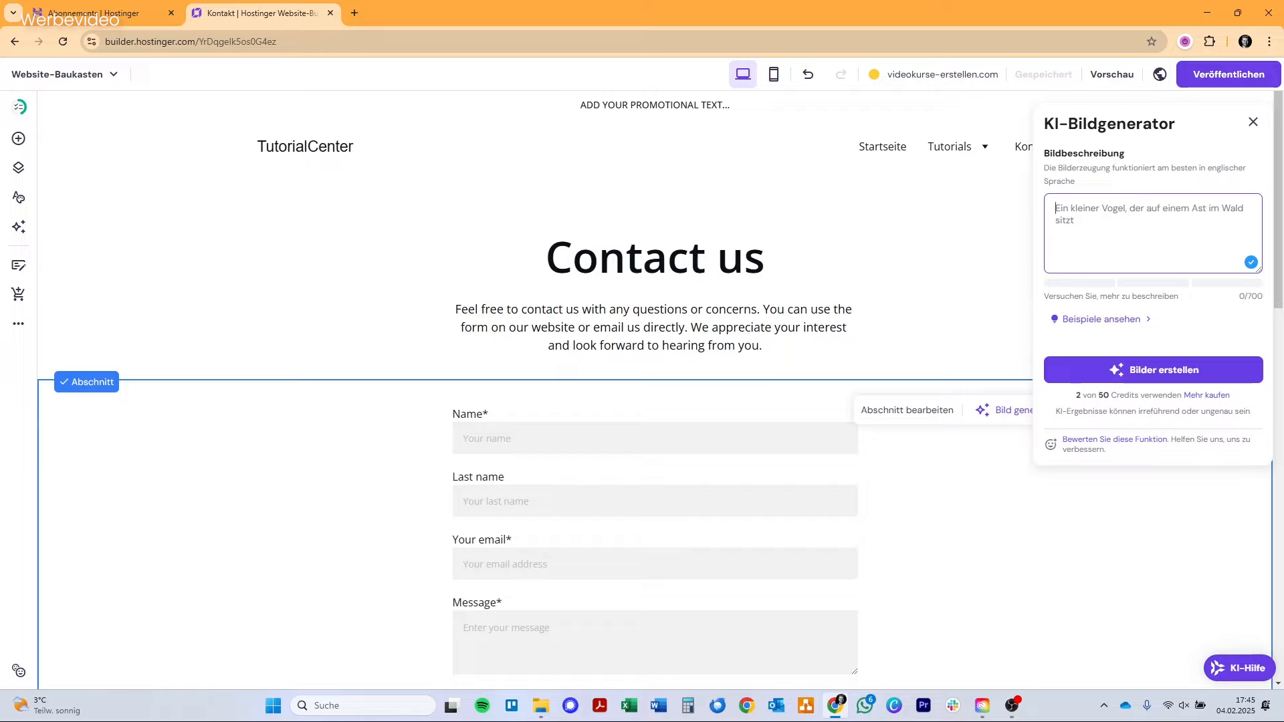
type("Ein Elefant im Jungle, der Frontal in die Kamera schaut, Cinematic Style")
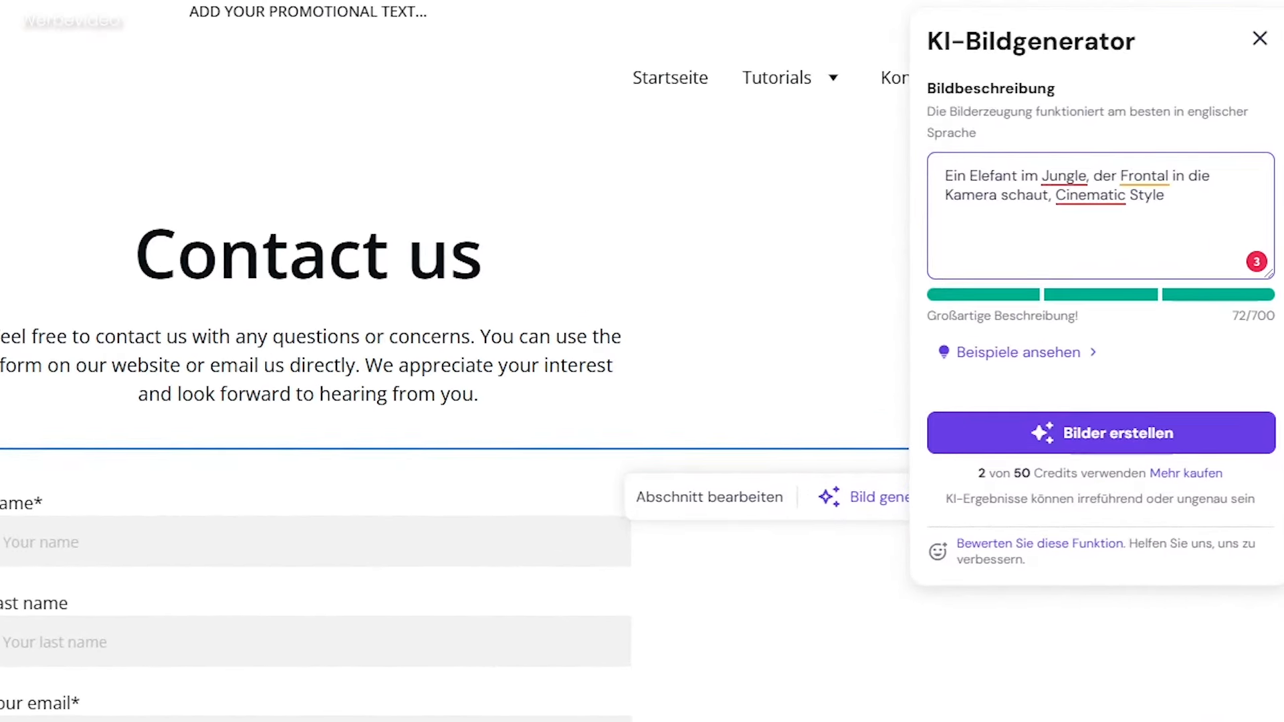
left_click(1089, 433)
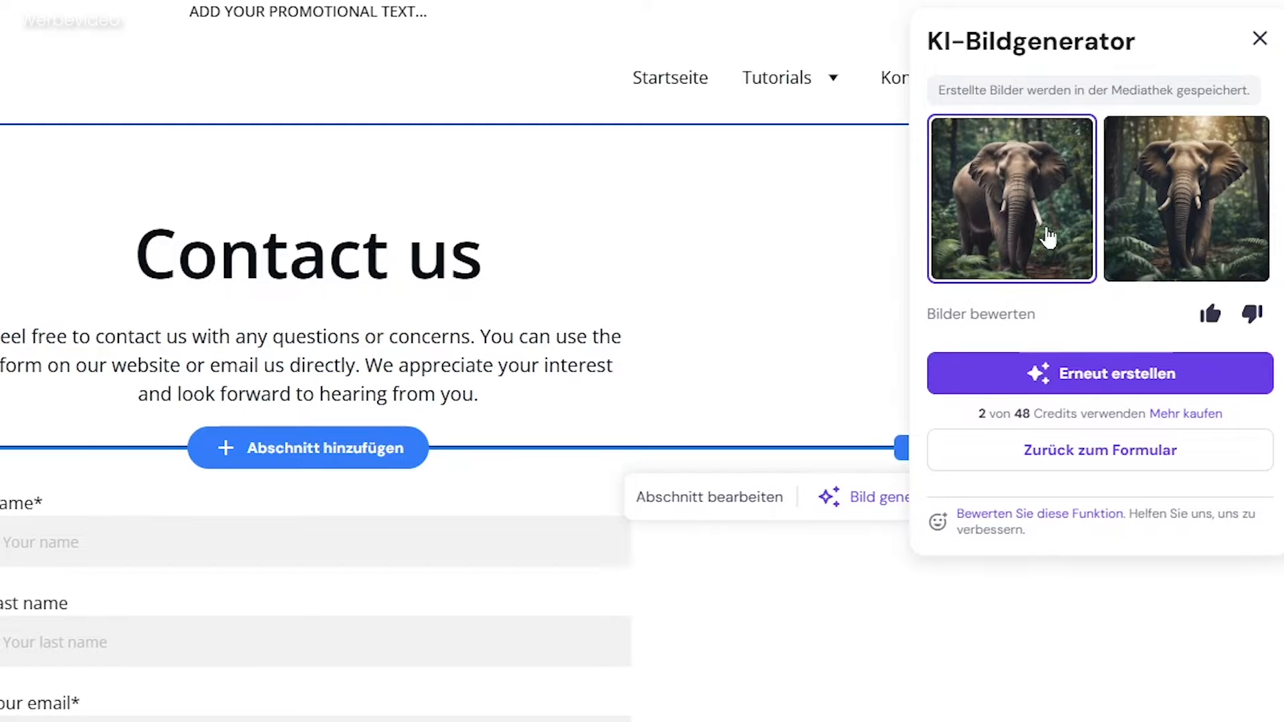
left_click(1051, 237)
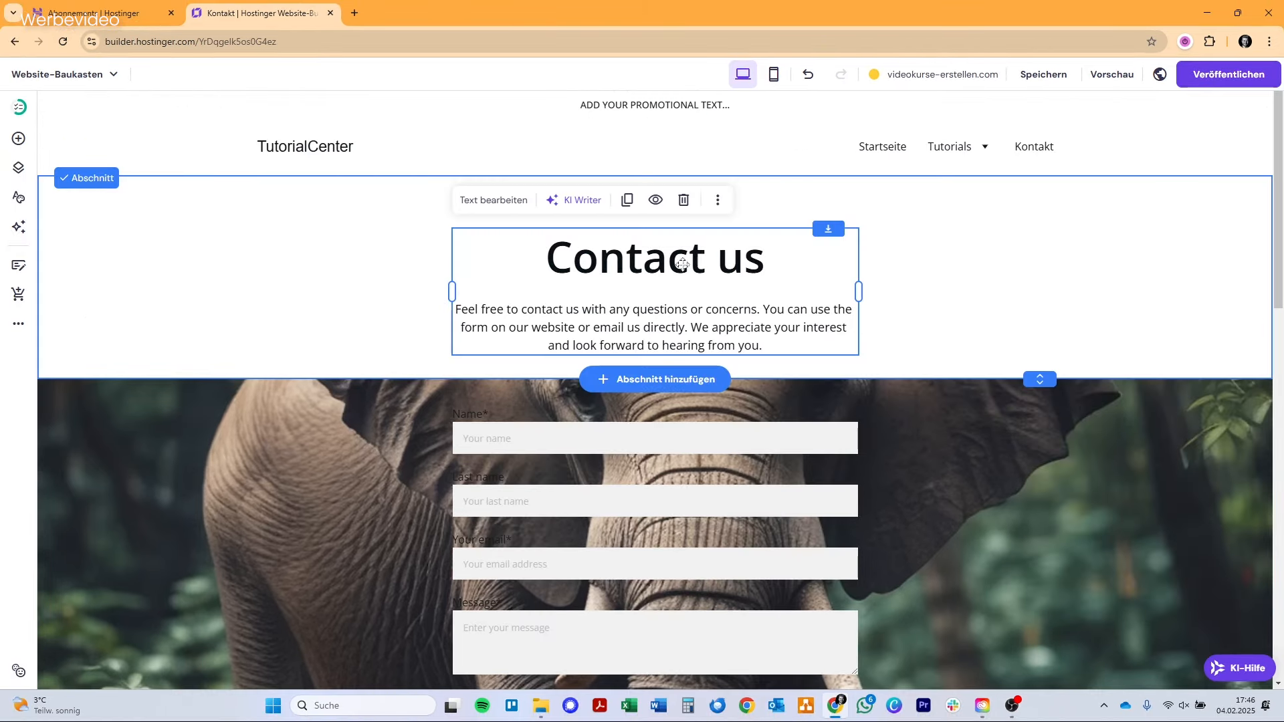
Add AI-written text below the Contact us introduction on why customers should enquire about an Erklärvideo now rather than wait.
left_click(569, 200)
left_click(565, 335)
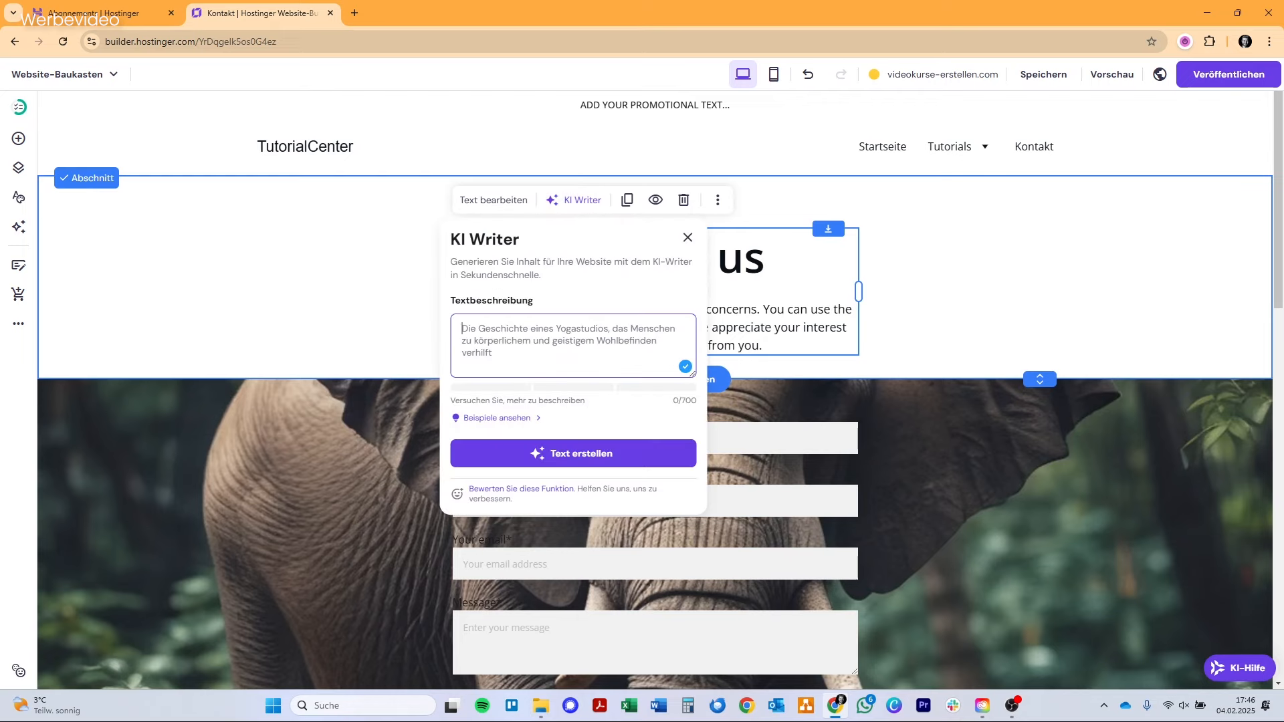
type("Schreibe einen Text, warum es sinnvoll ist jetzt anzufragen und nicht zu warten mit einem erklärvideo. es kann schon jetzt kunden anziehen.")
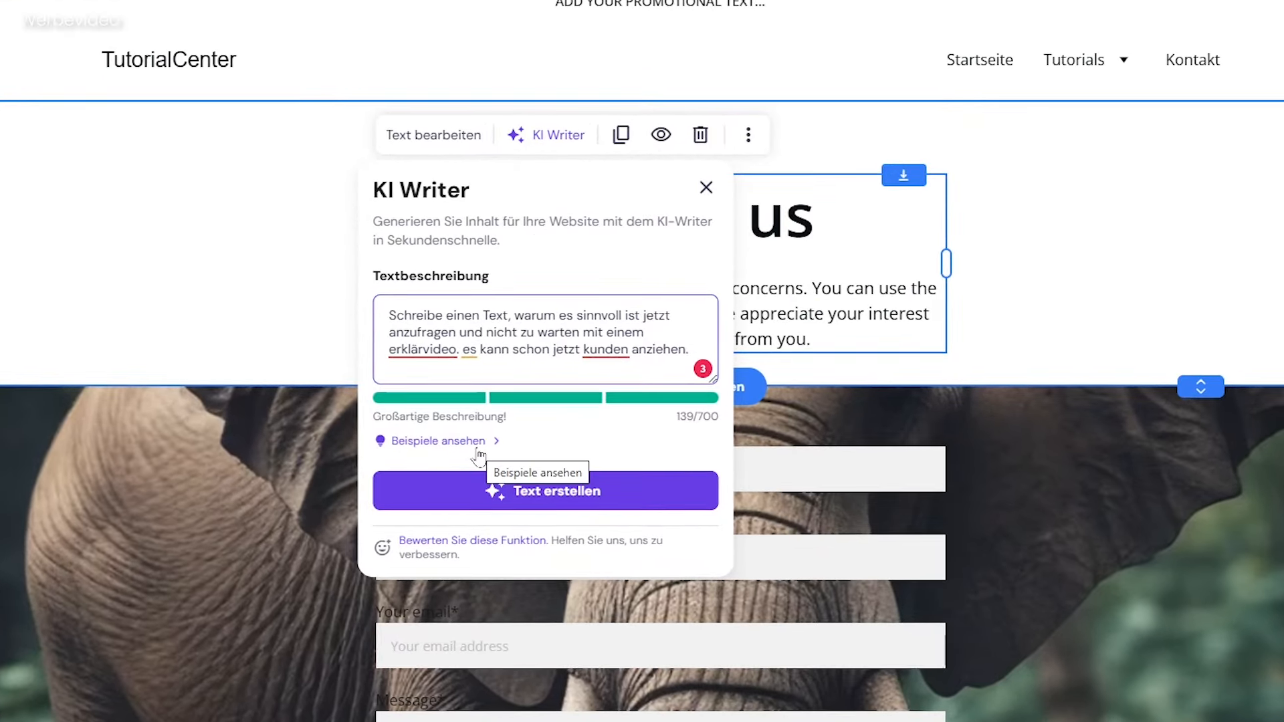
left_click(476, 490)
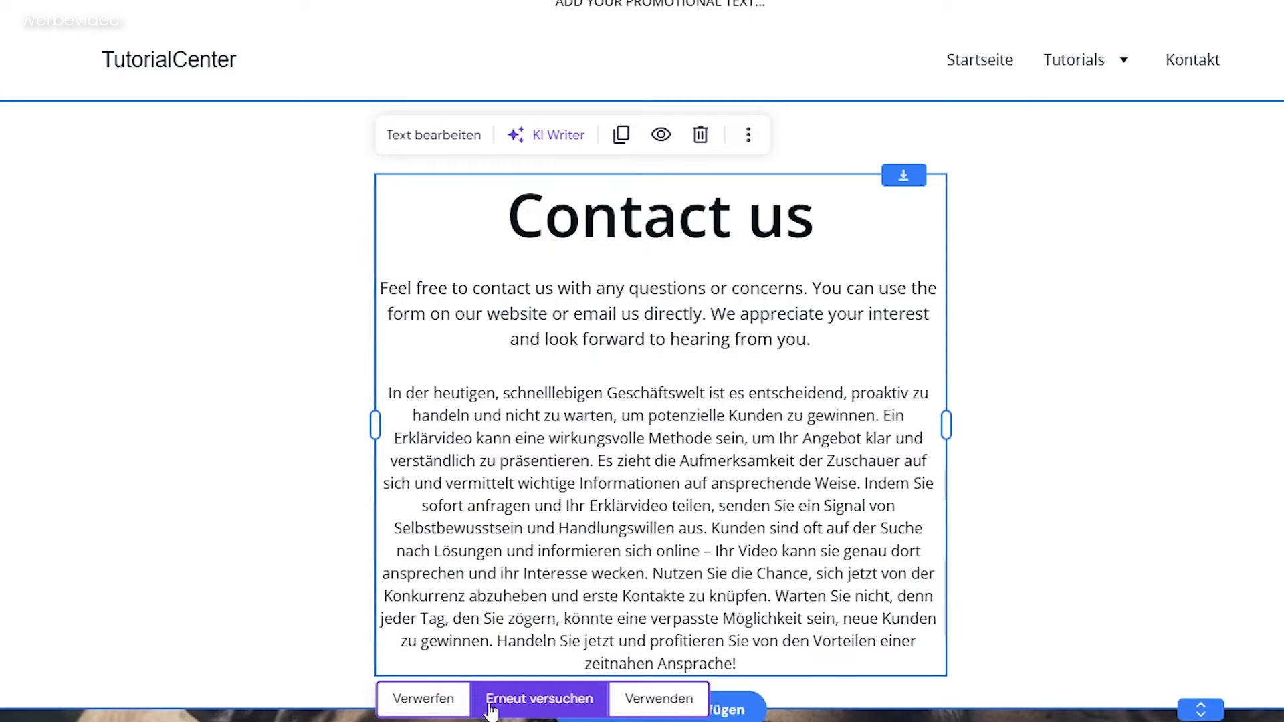
left_click(652, 699)
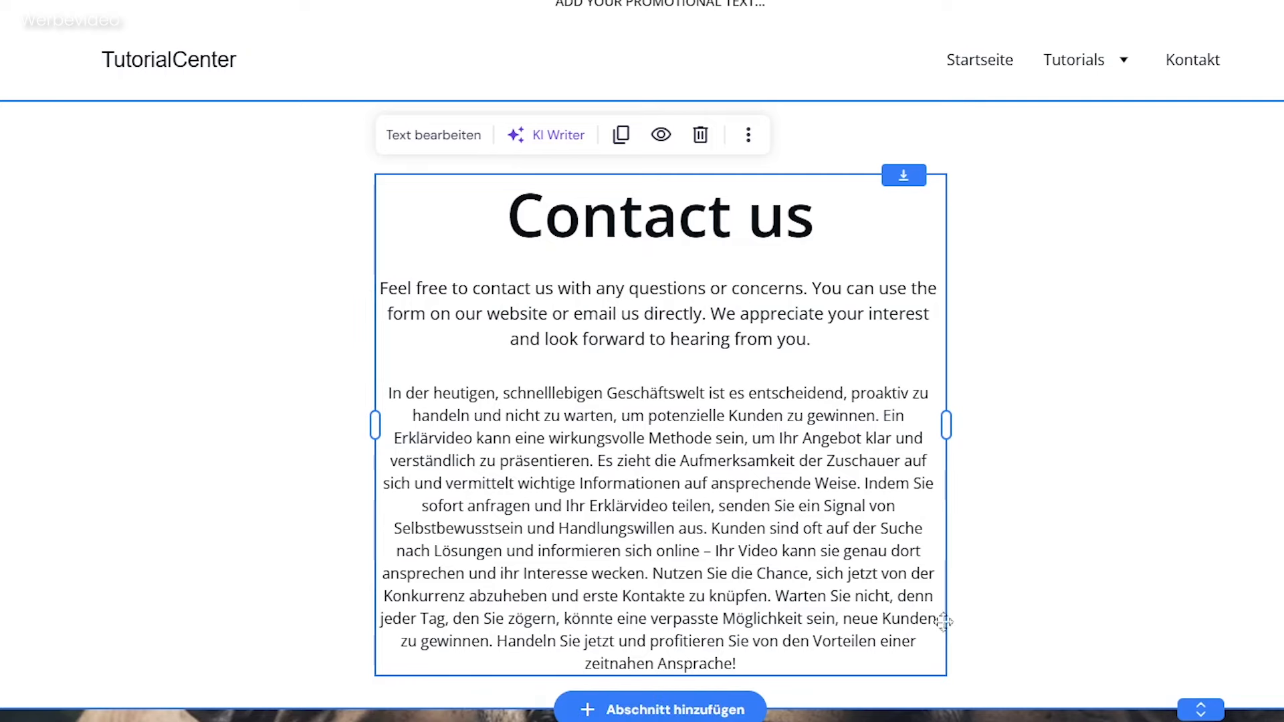
left_click(1110, 581)
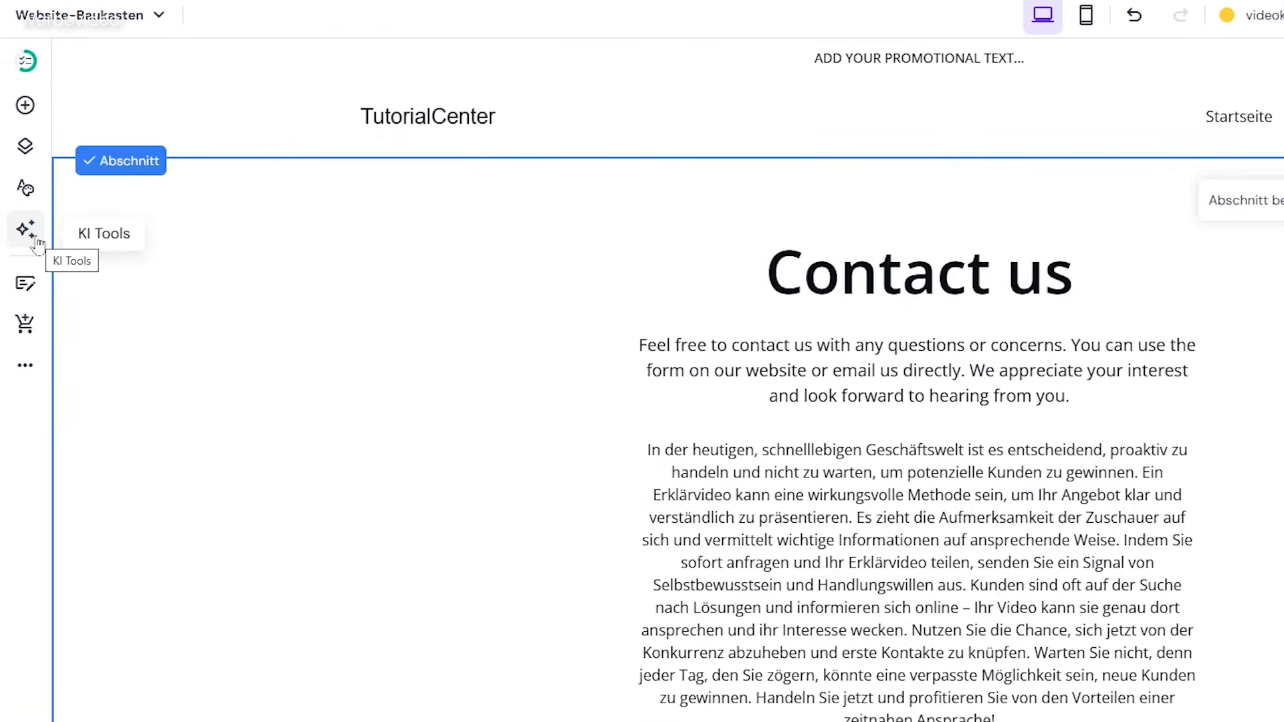
Generate an AI page on "Videokurse erstellen" with software and experience tips plus a call-to-action box for the service from 1700€, and look it over.
left_click(35, 241)
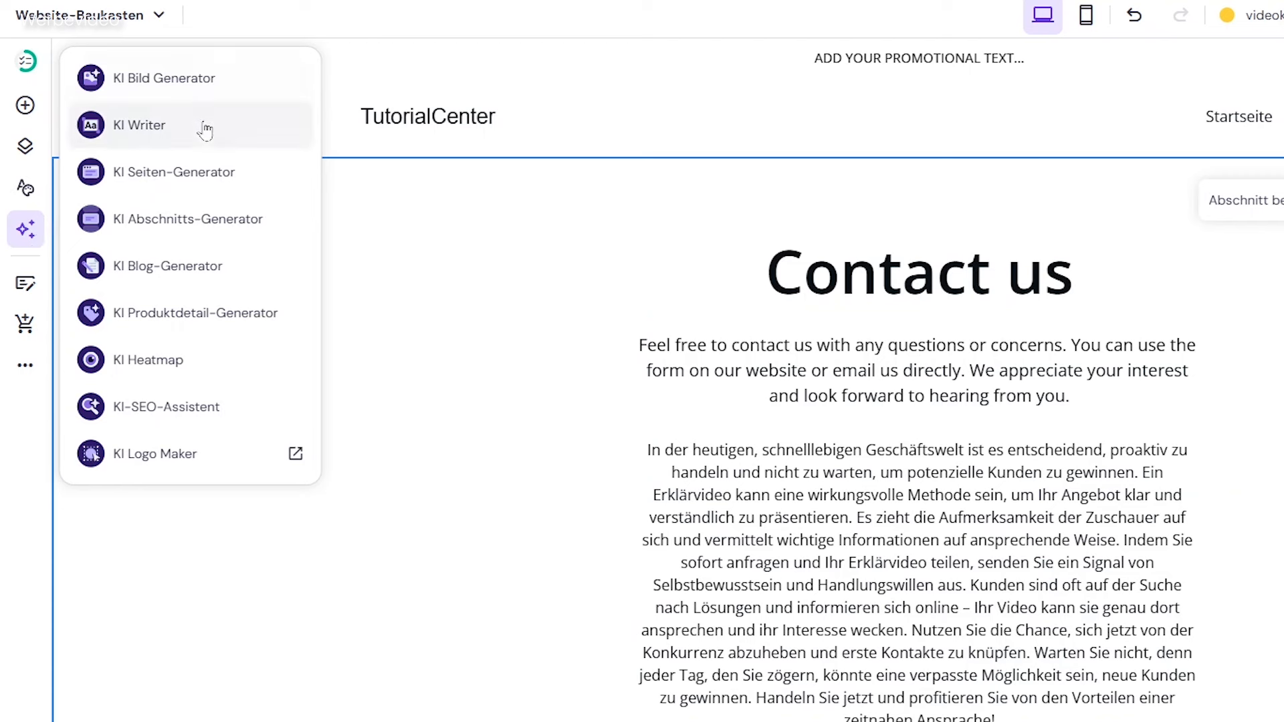
left_click(218, 181)
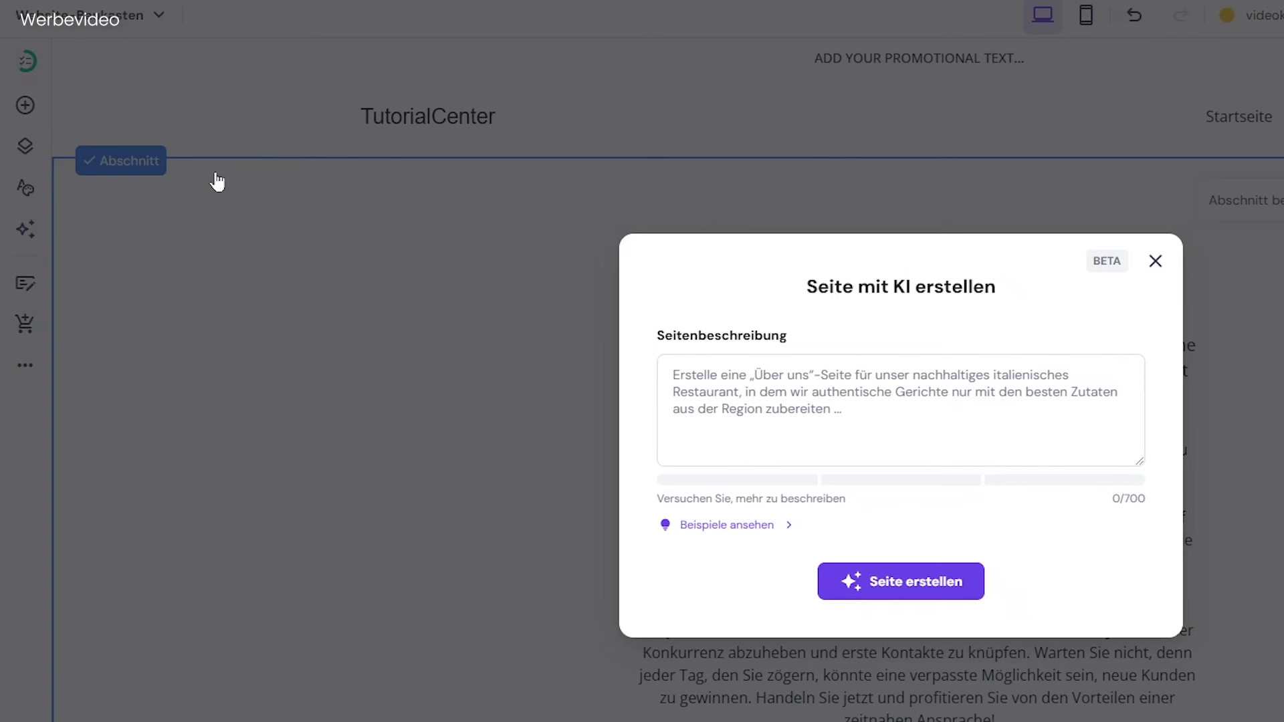
type("Erstelle eine Seite zum Thema Videokurse erstellen.  Gib erst einige praktische Tipps, was man für einen Videokurs an Software und Erfahrung braucht und baue dann eine Call to Action Box mit der Videokurs erstellen lassen Dienstleistung. Diese beginnt ab 1700€.")
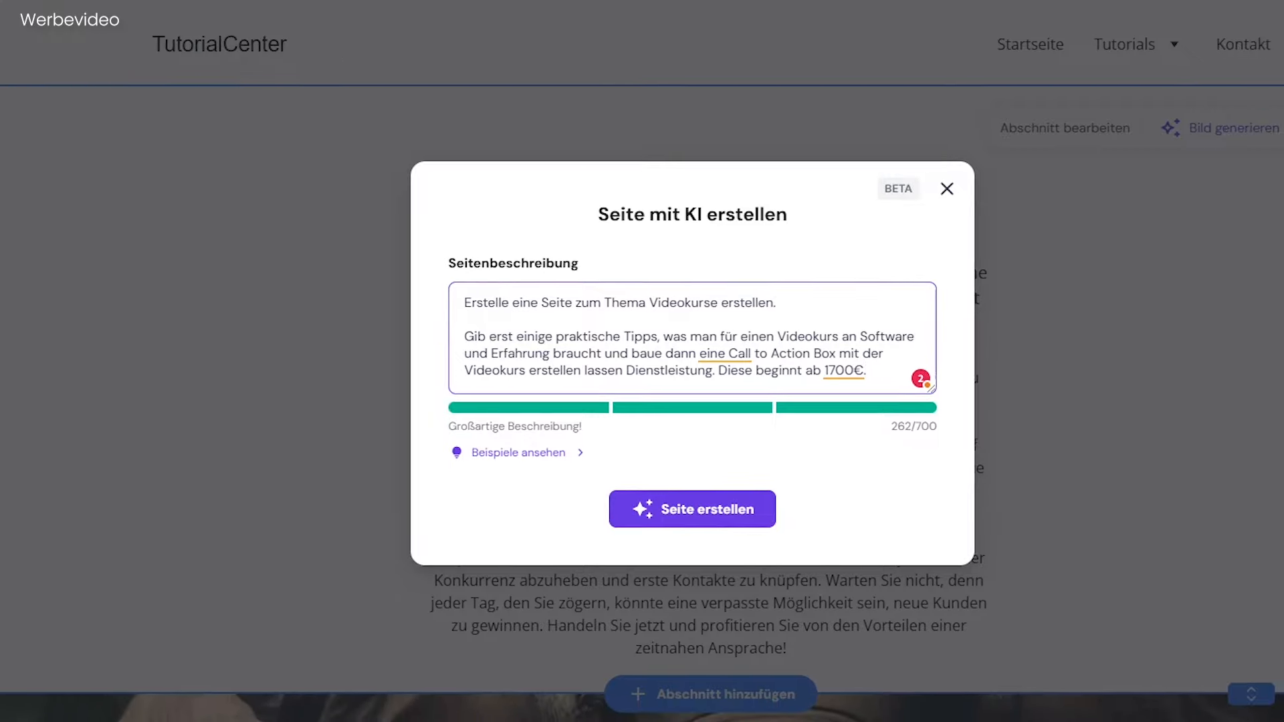
left_click(750, 530)
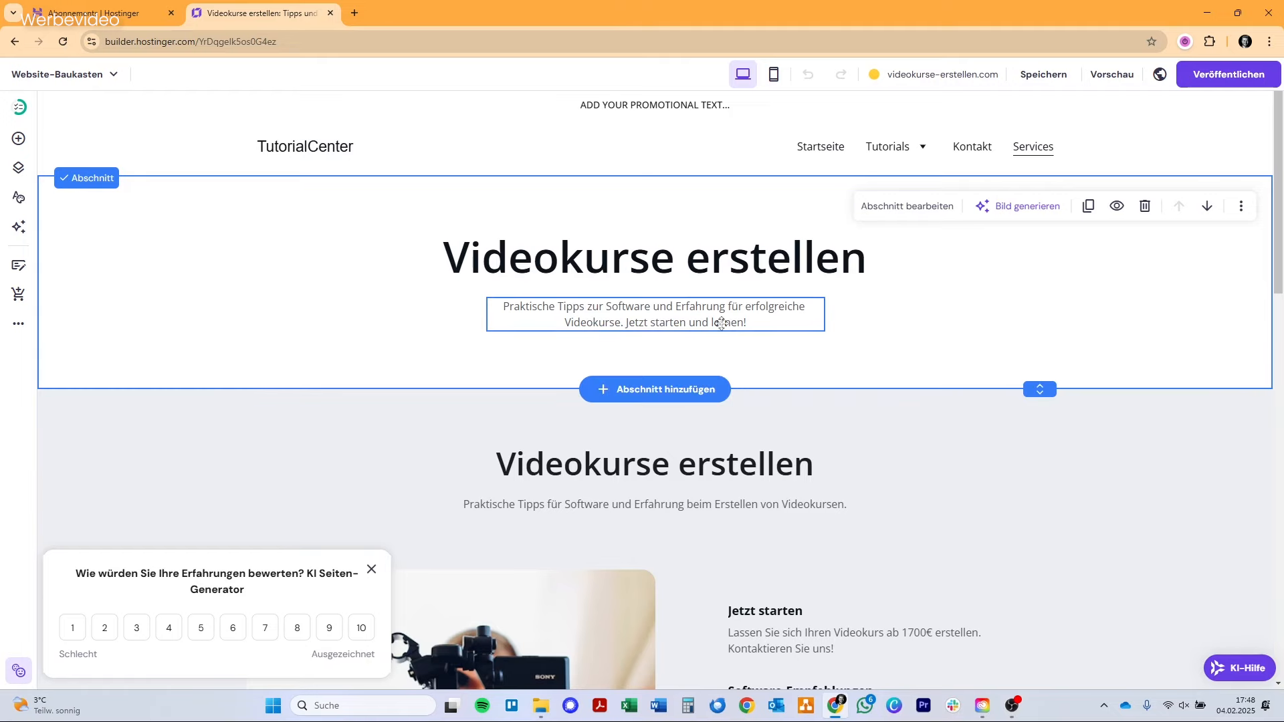
scroll(733, 335, "down", 9)
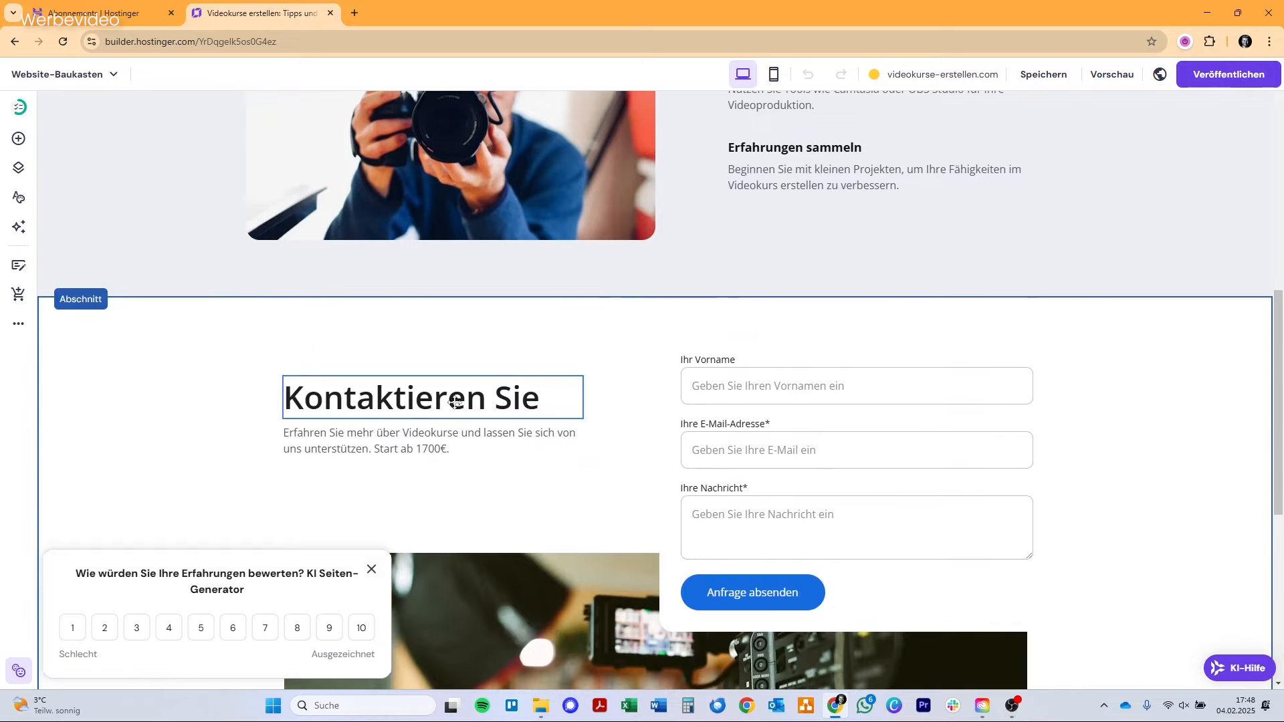
scroll(762, 479, "down", 2)
scroll(761, 479, "down", 4)
scroll(761, 479, "up", 15)
Generate an AI blog post in a neutral tone on five YouTube strategies for gaining subscribers, choosing its length, and read through it.
left_click(18, 227)
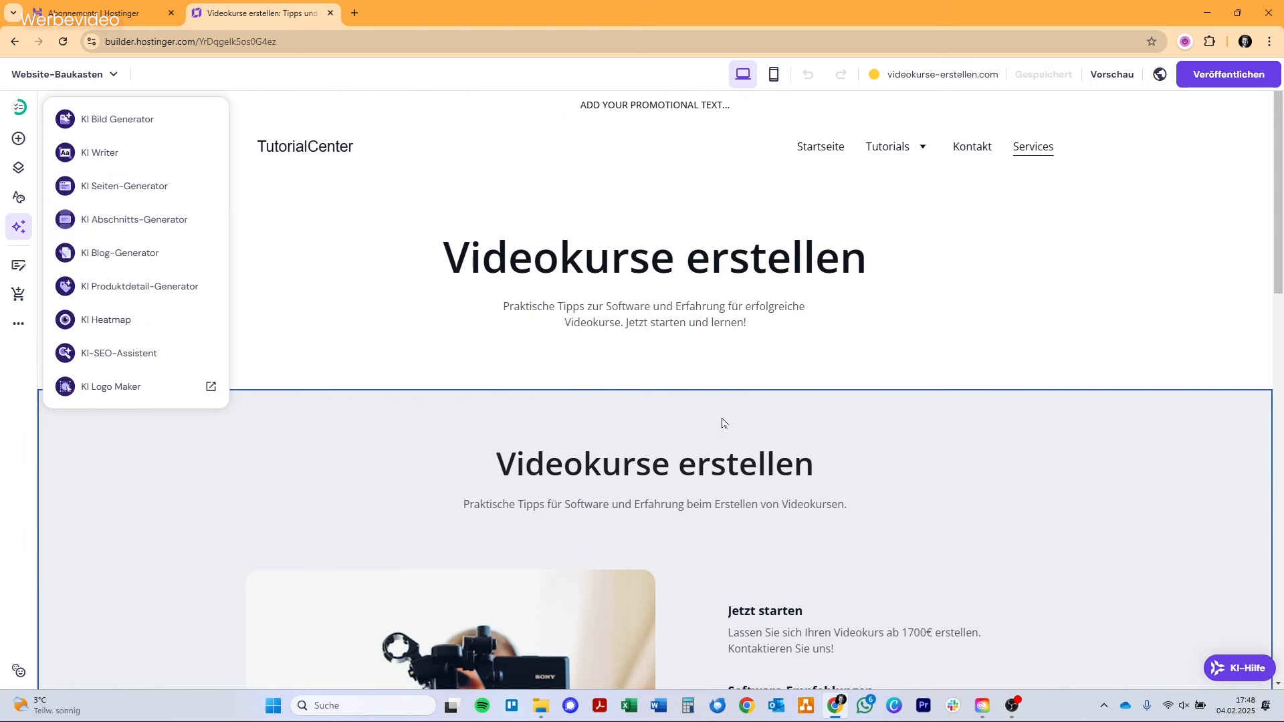
left_click(182, 248)
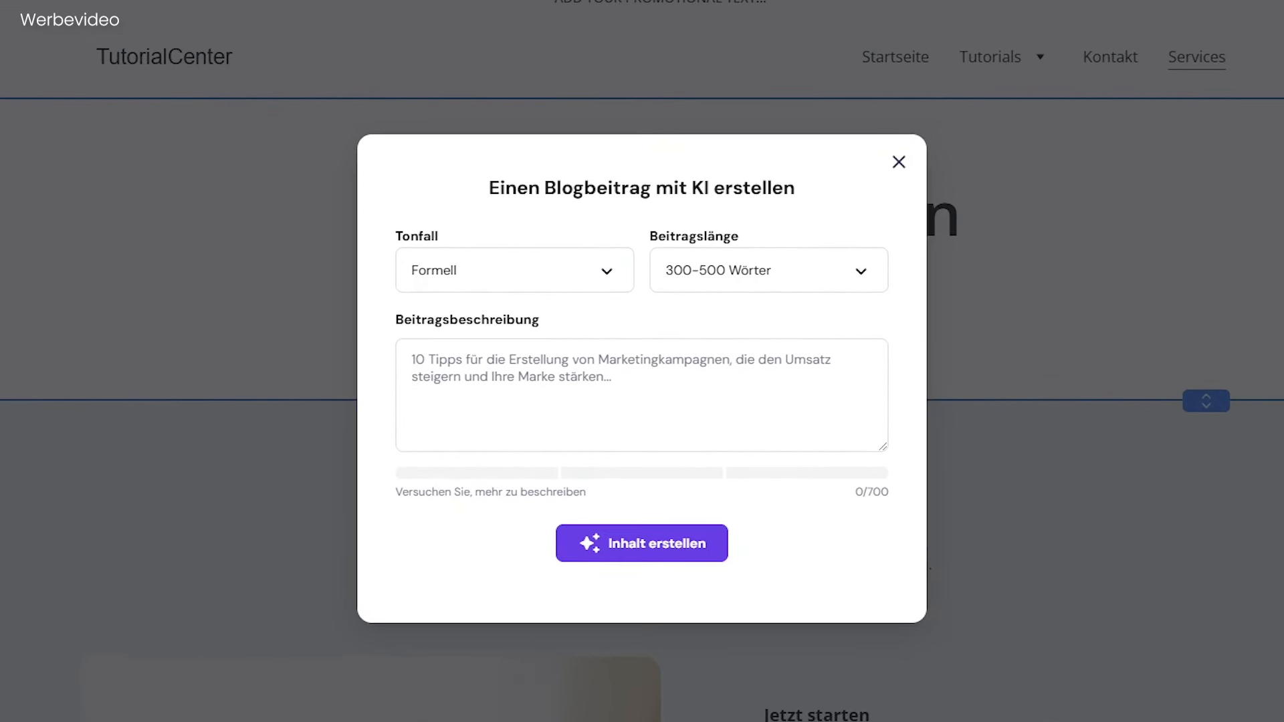
left_click(514, 270)
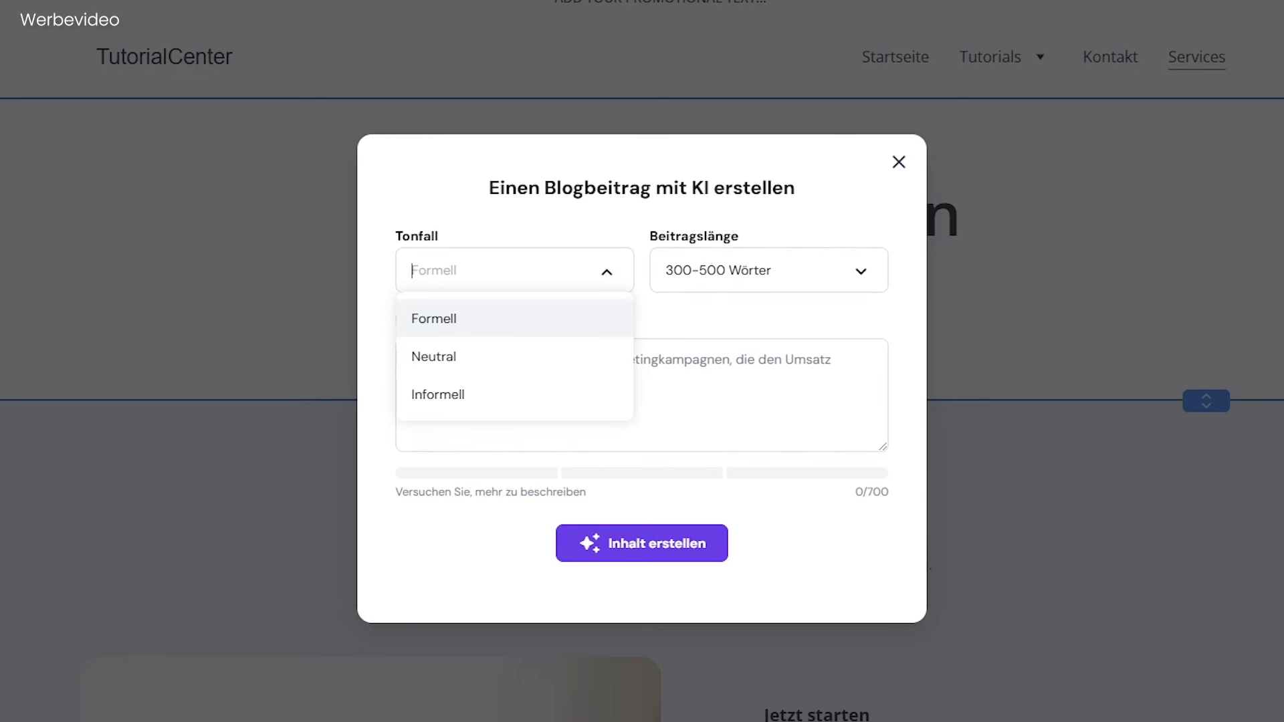
left_click(530, 360)
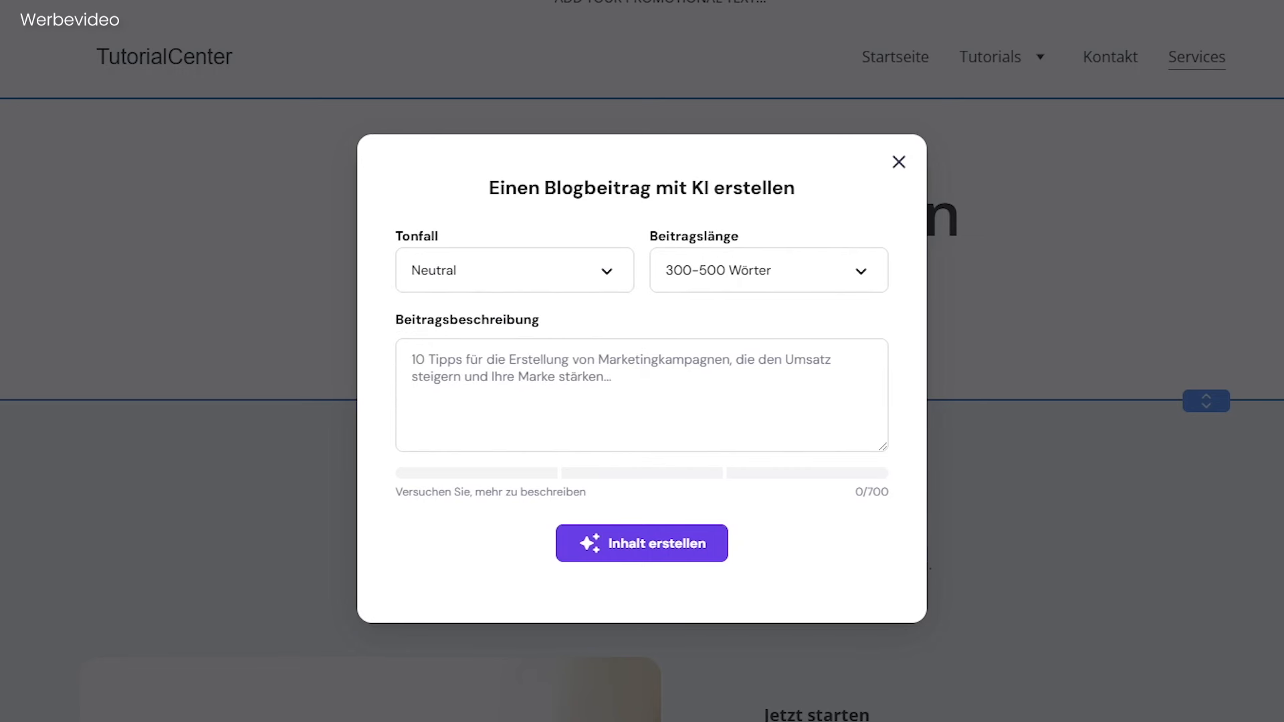
left_click(769, 270)
left_click(789, 372)
type("5 YouTube-Strategien, die mehr Abonnenten bringen")
left_click(701, 554)
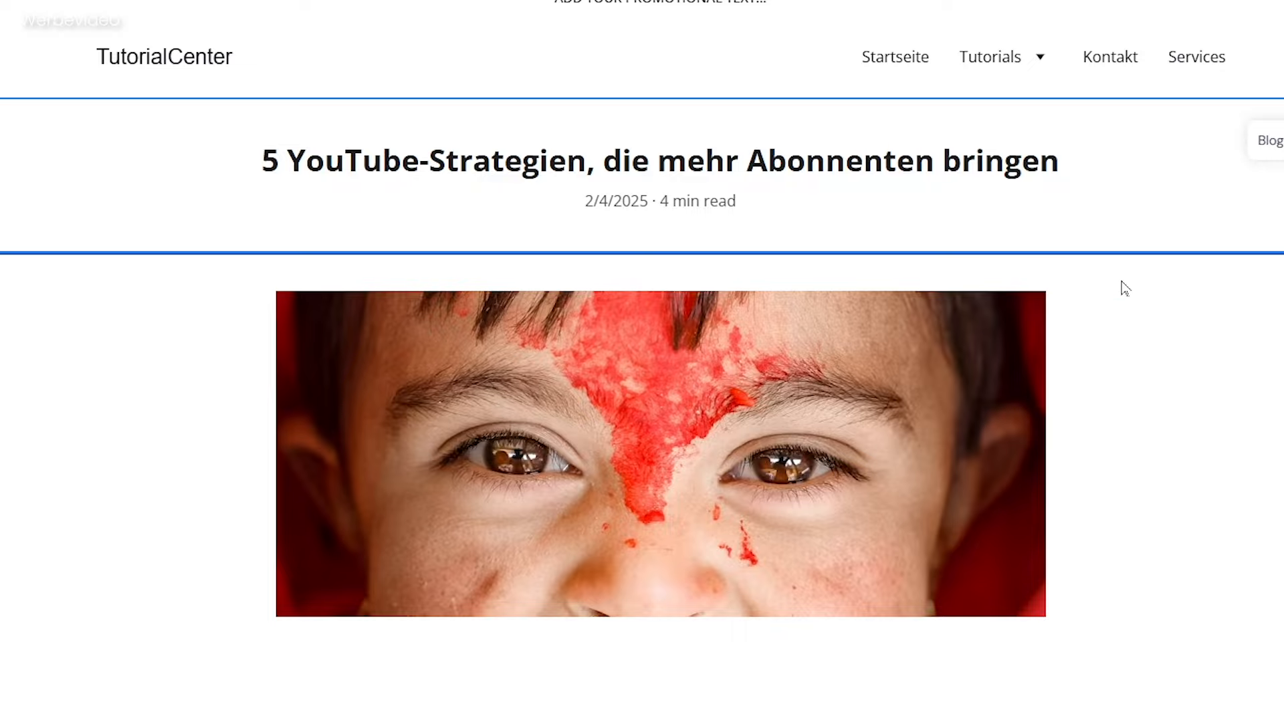
scroll(539, 433, "down", 20)
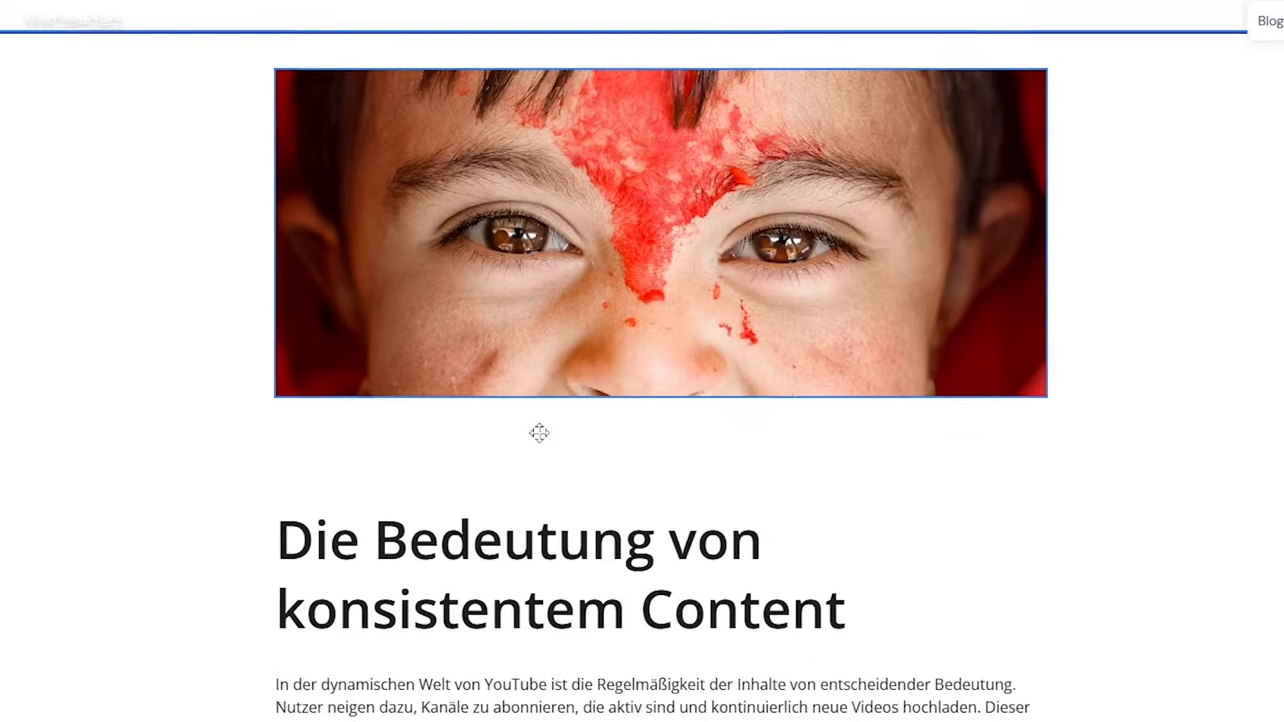
scroll(572, 351, "down", 20)
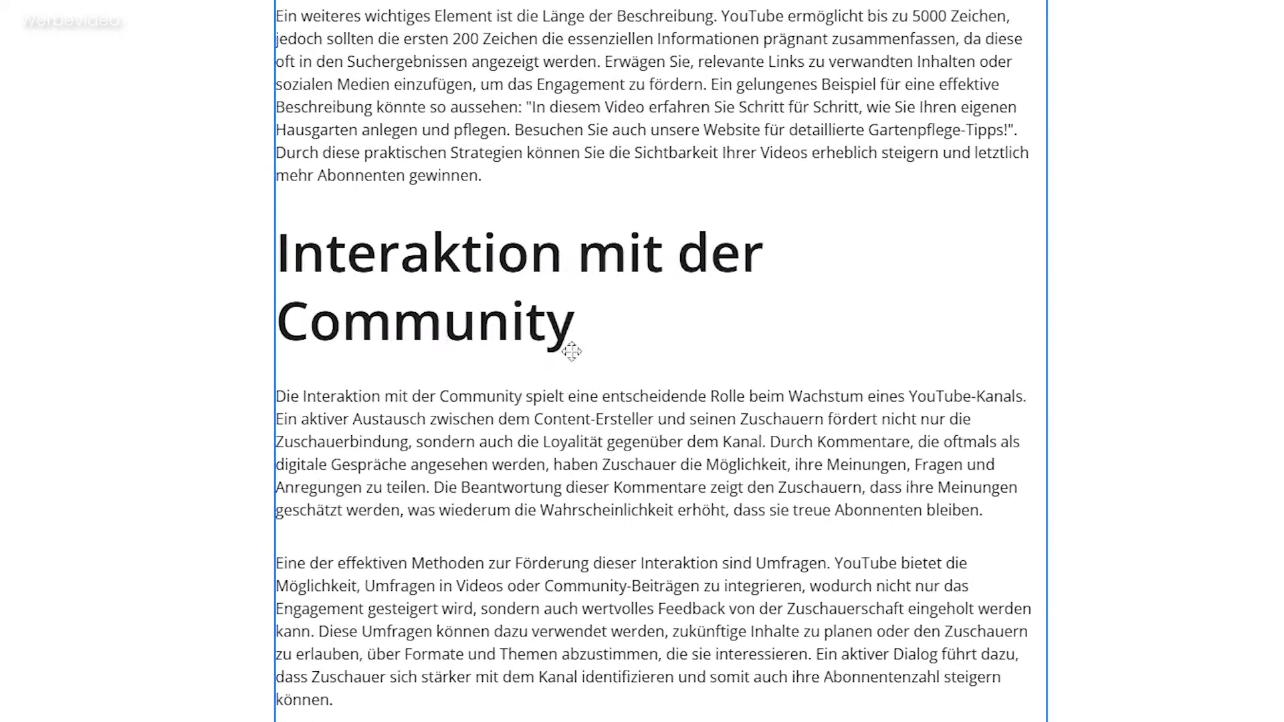
scroll(570, 351, "down", 7)
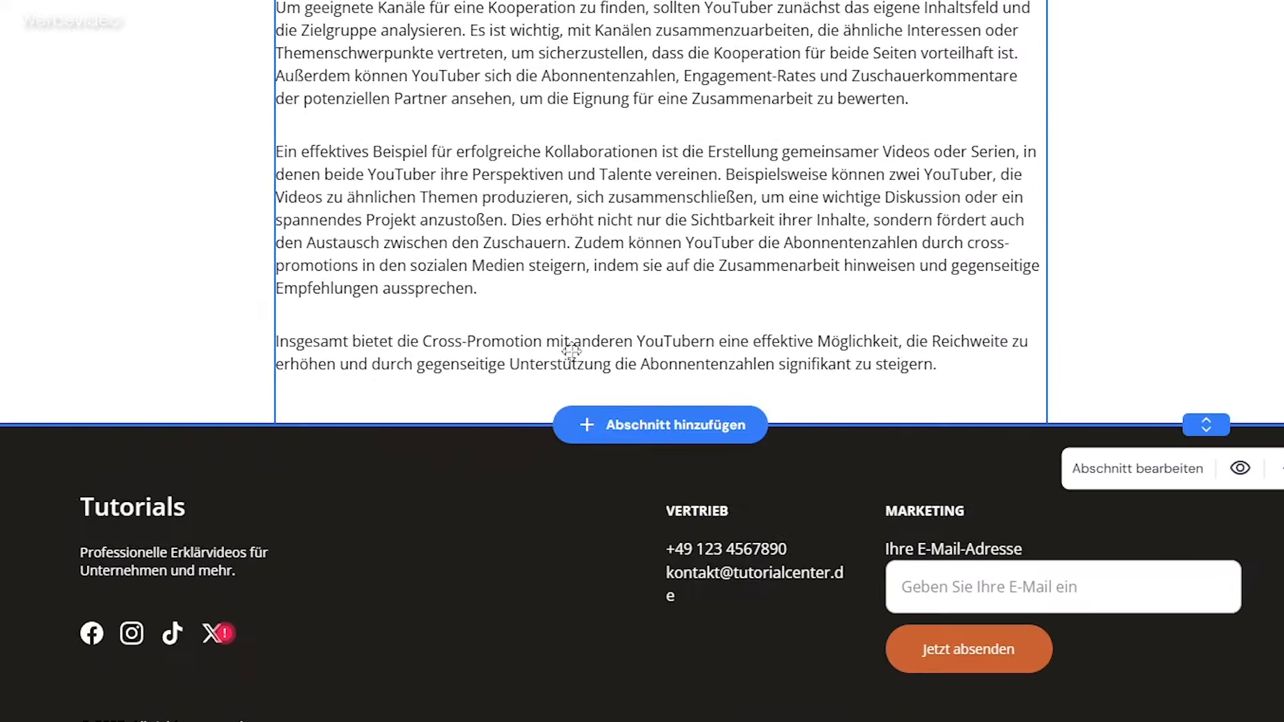
scroll(616, 403, "up", 20)
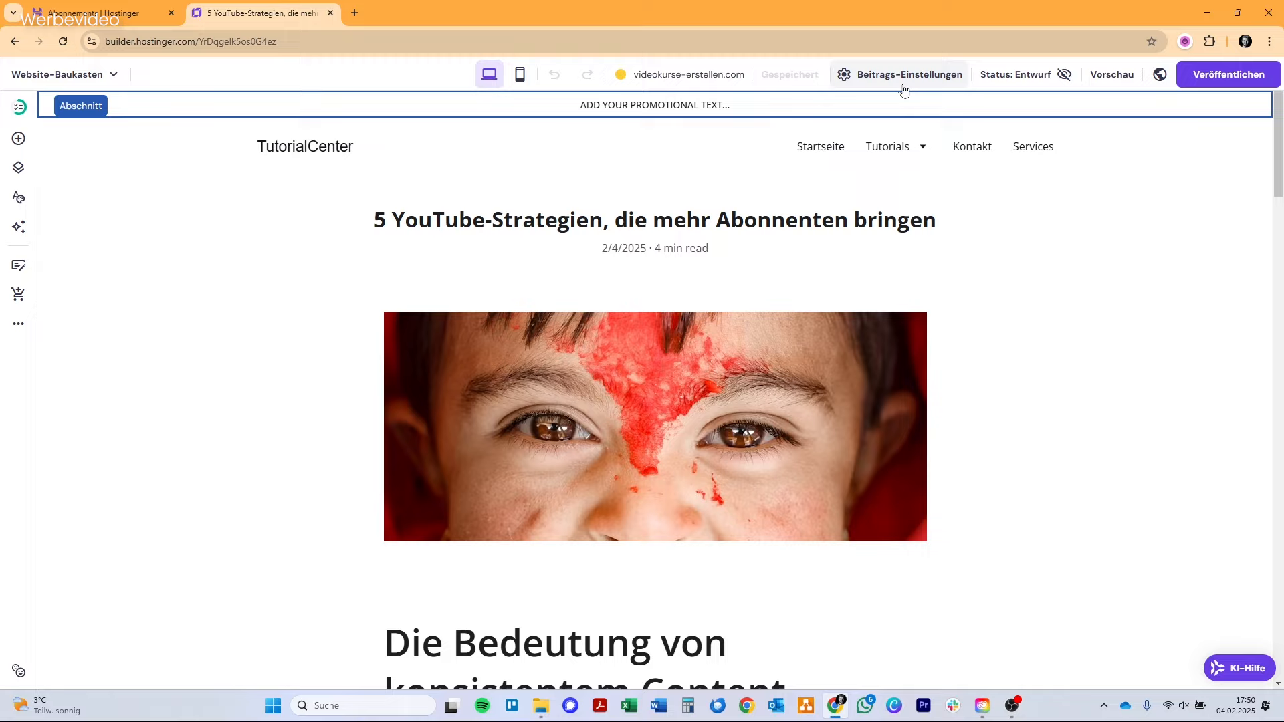
Check the blog post's general settings without changing them and switch the post's status from draft to published.
left_click(898, 87)
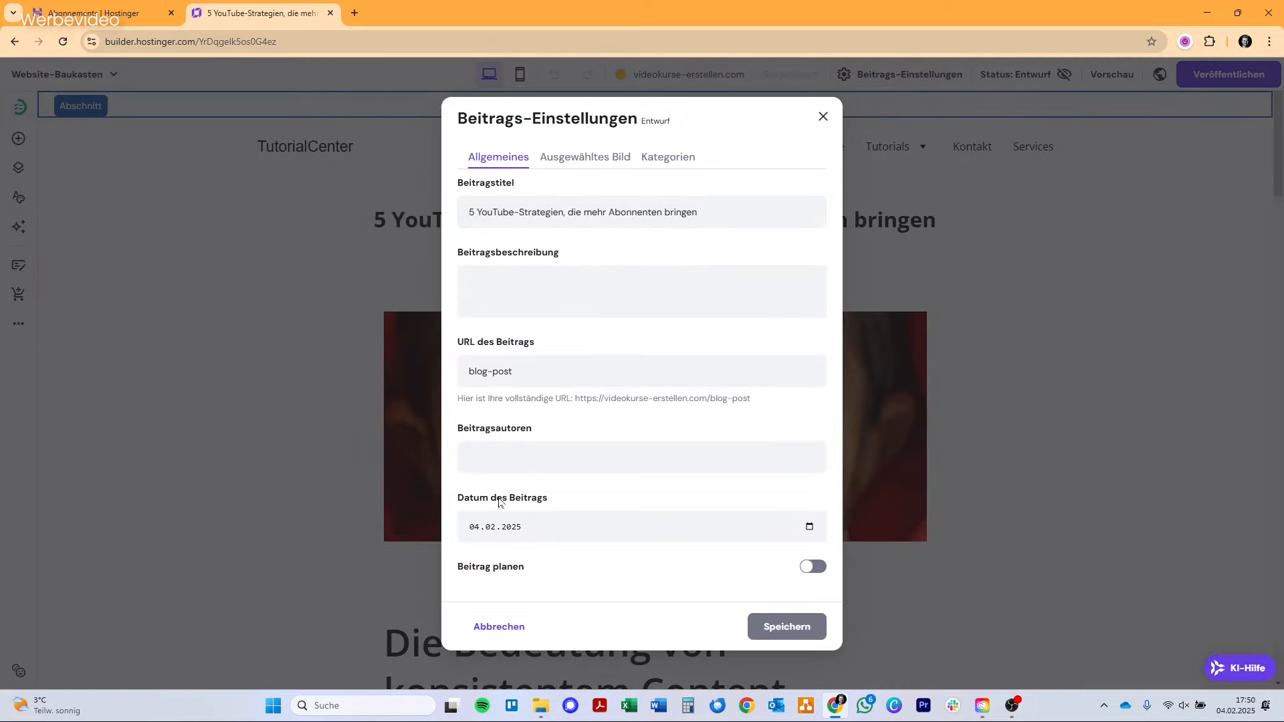
left_click(824, 116)
left_click(1010, 75)
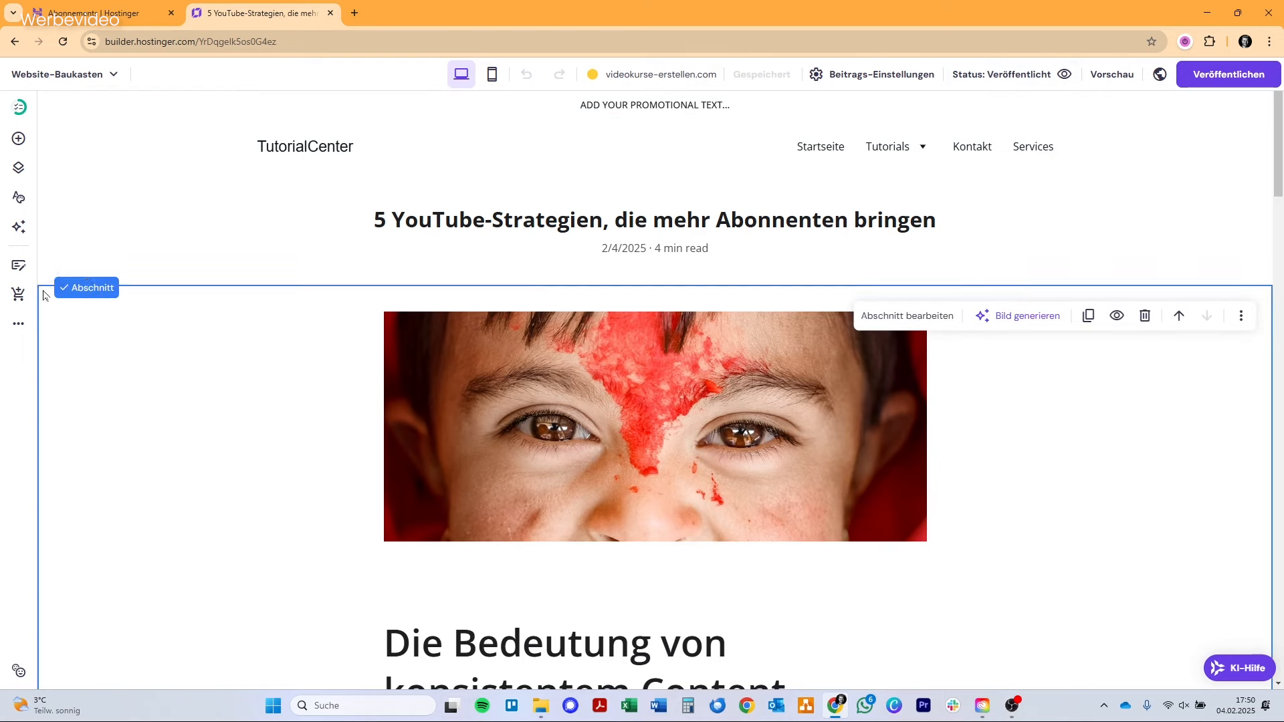
Review the blog management area, including the category settings and the draft, scheduled and published post lists.
left_click(27, 266)
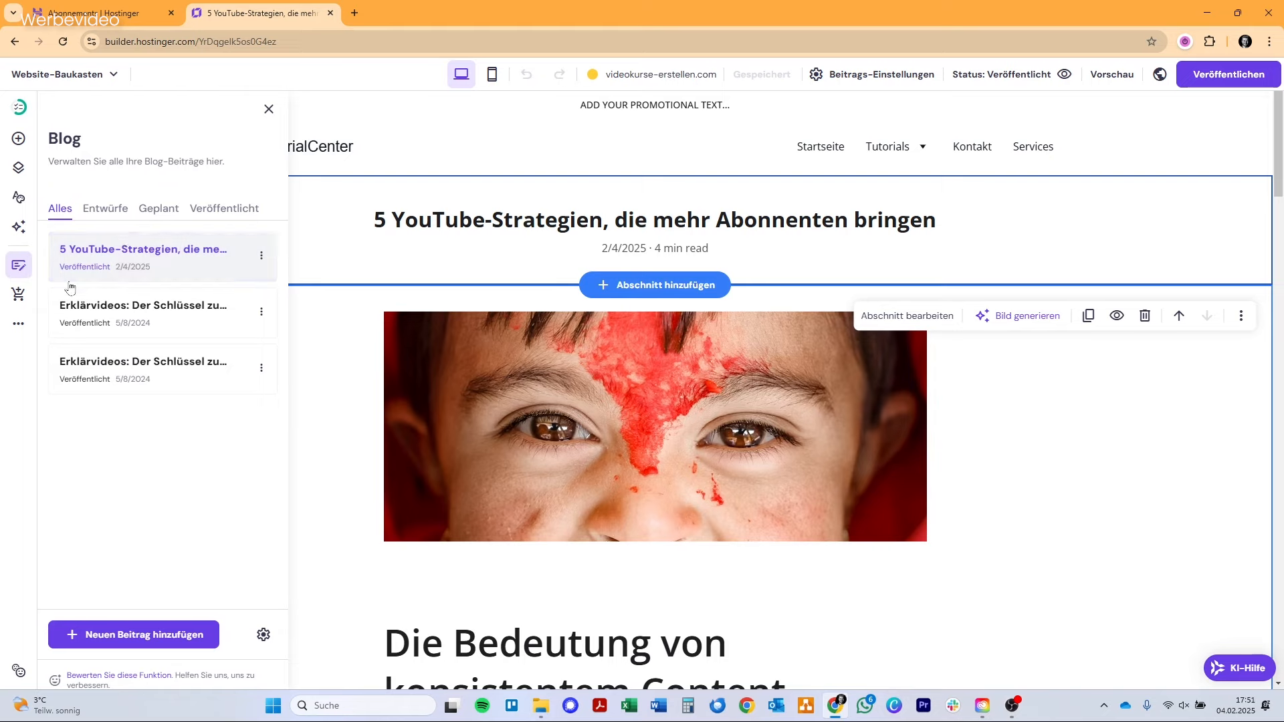
left_click(258, 638)
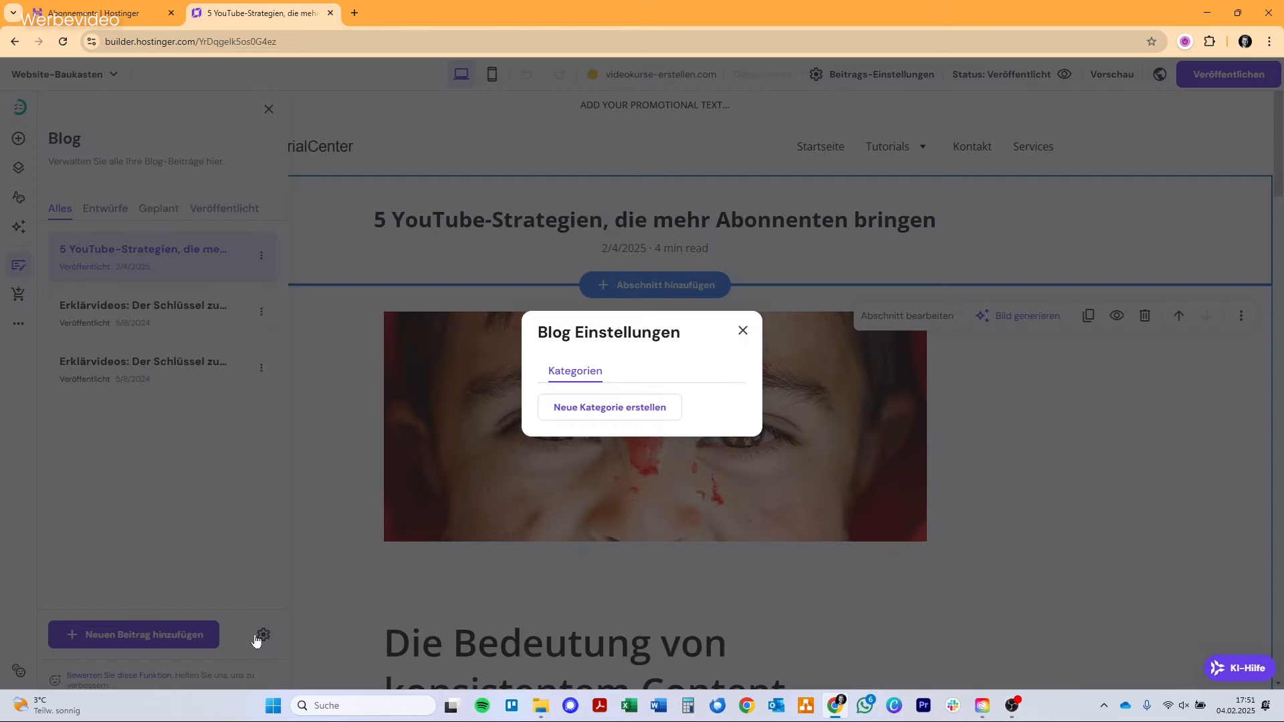
left_click(743, 330)
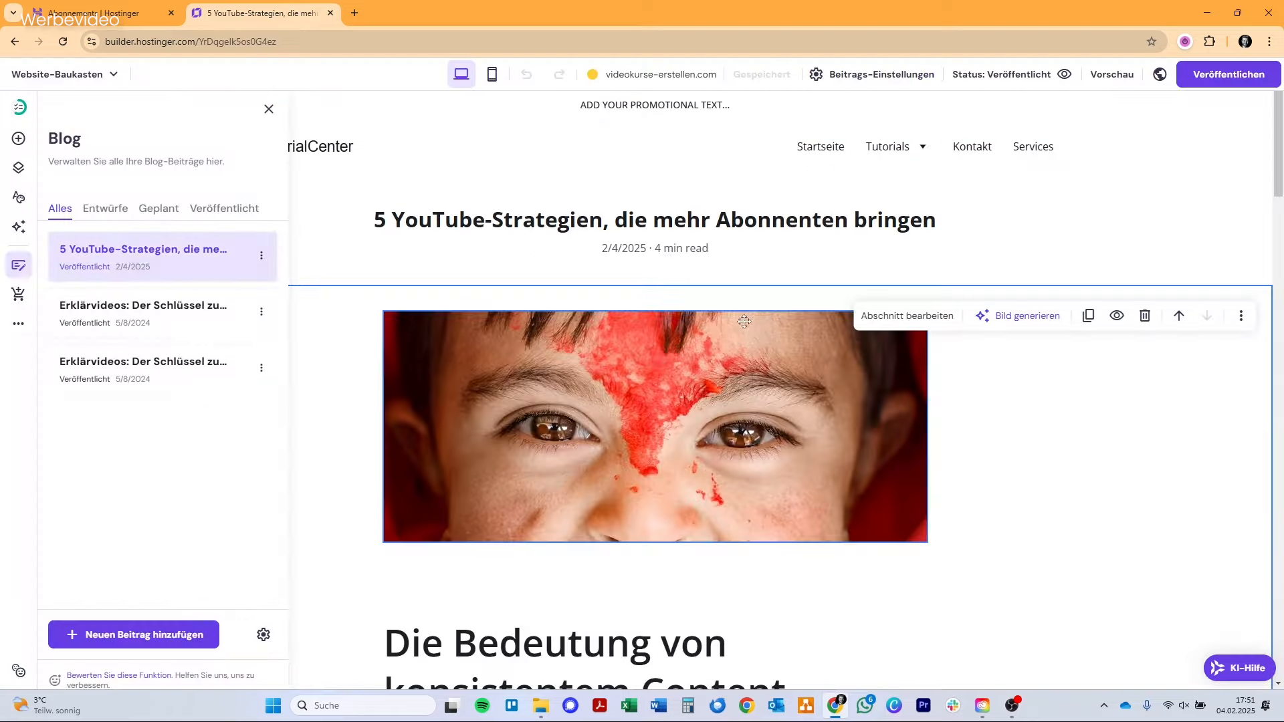
left_click(114, 218)
left_click(170, 210)
left_click(220, 210)
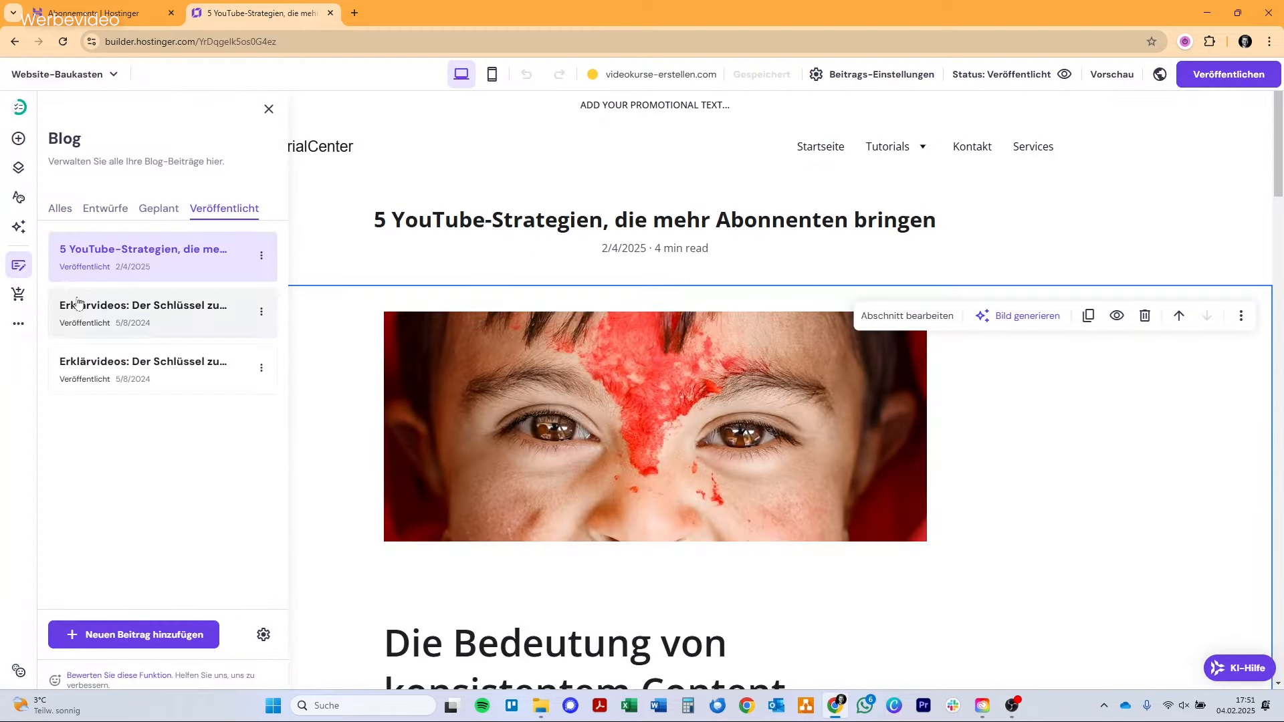
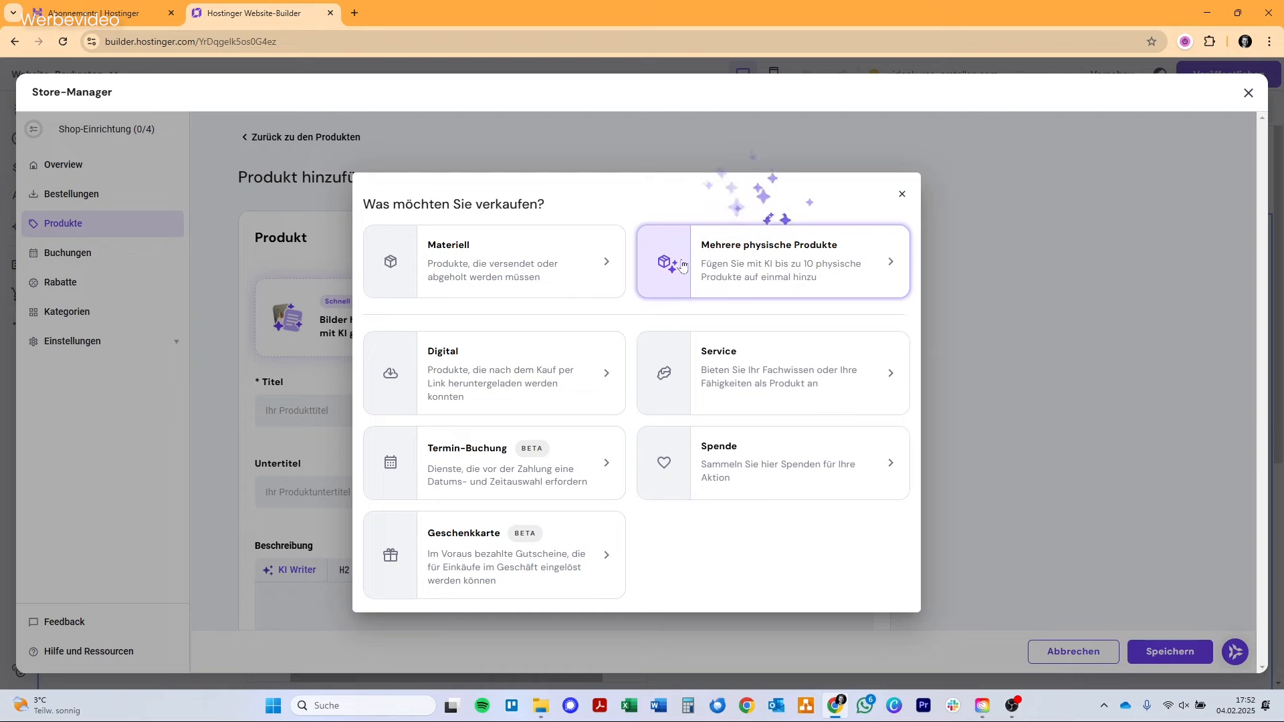
Add a digital product with the camera-and-gimbal photo, regenerate its product details with AI, and save it to the store.
left_click(559, 355)
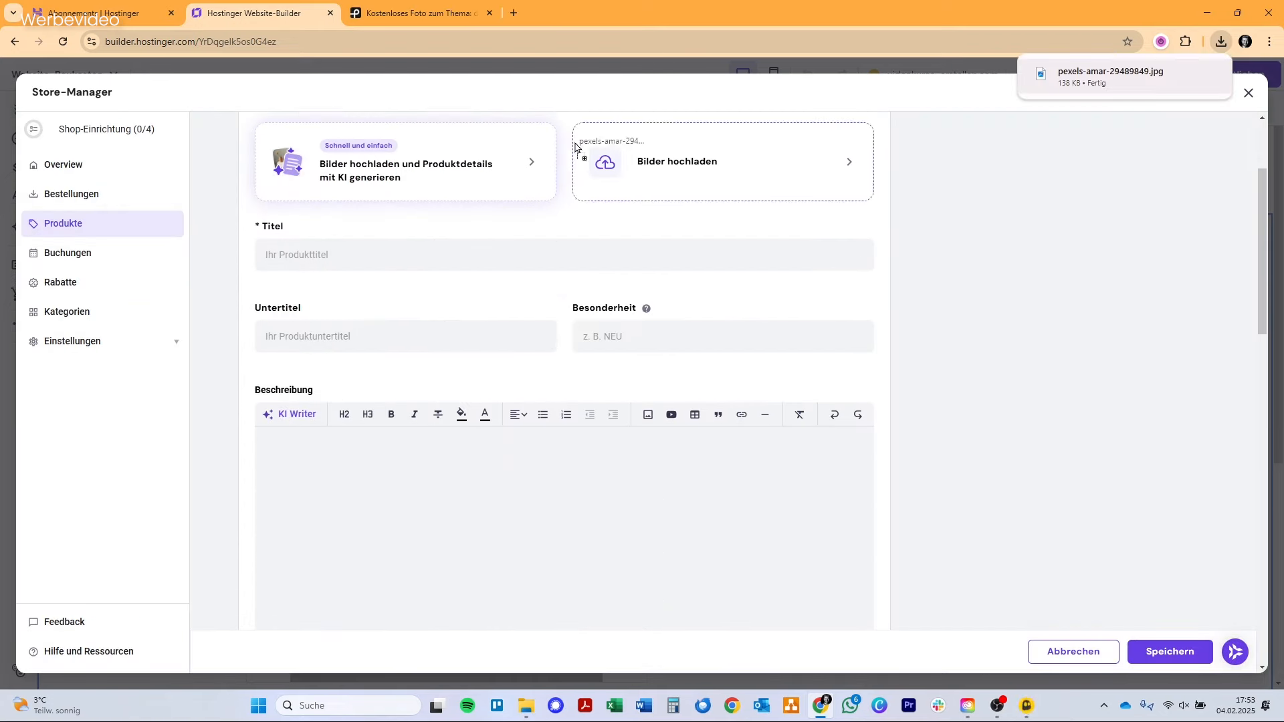
left_click_drag(573, 145, 414, 149)
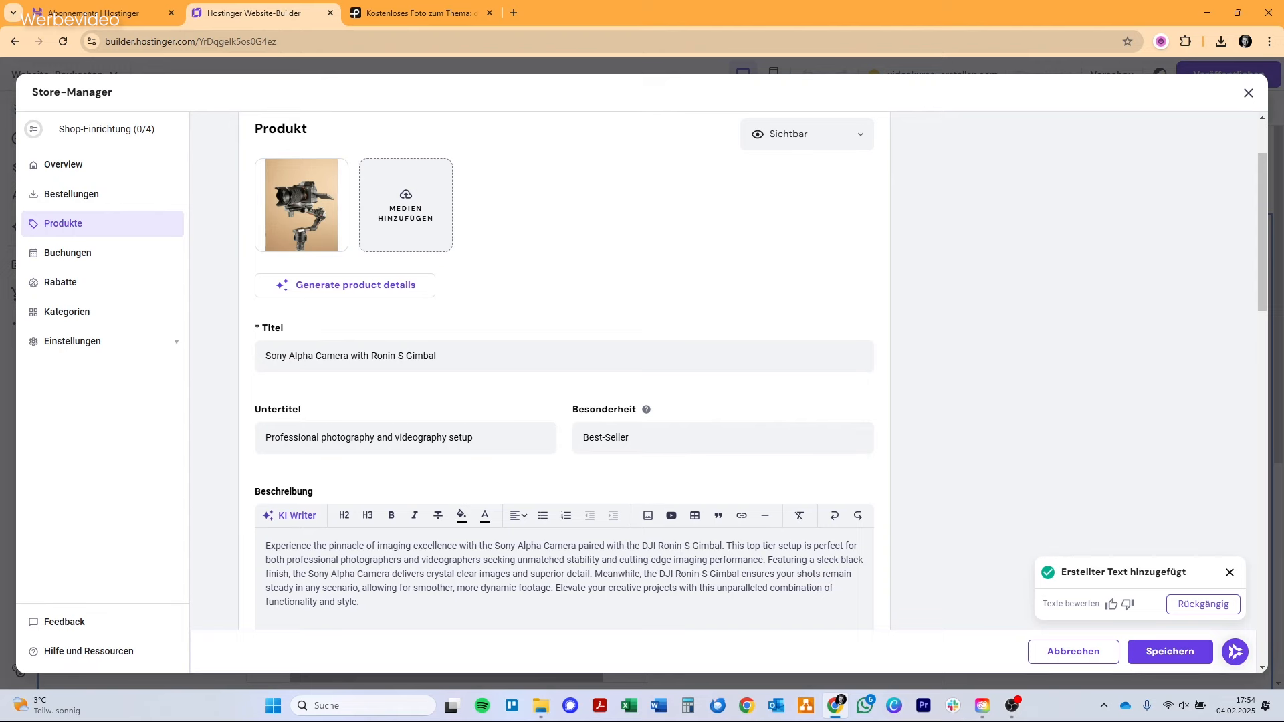
scroll(368, 354, "down", 3)
scroll(368, 354, "up", 3)
left_click(385, 288)
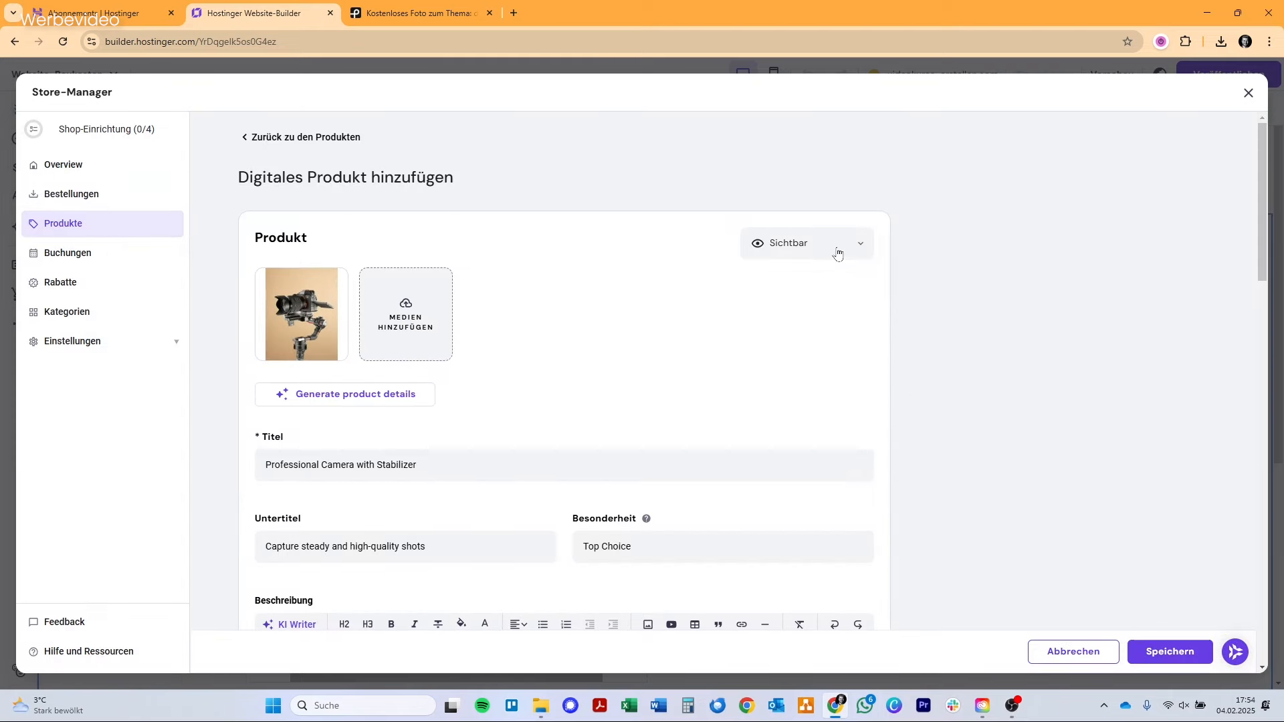
left_click(838, 251)
left_click(838, 252)
left_click(1167, 652)
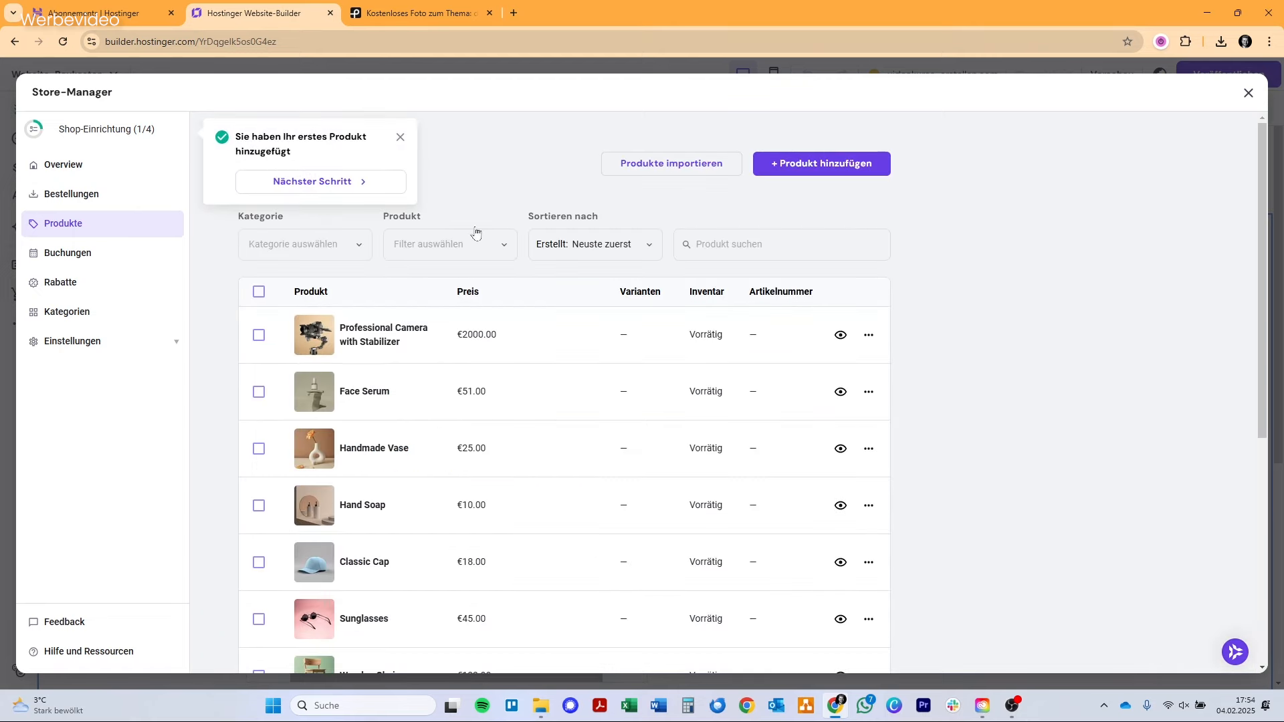
left_click(400, 137)
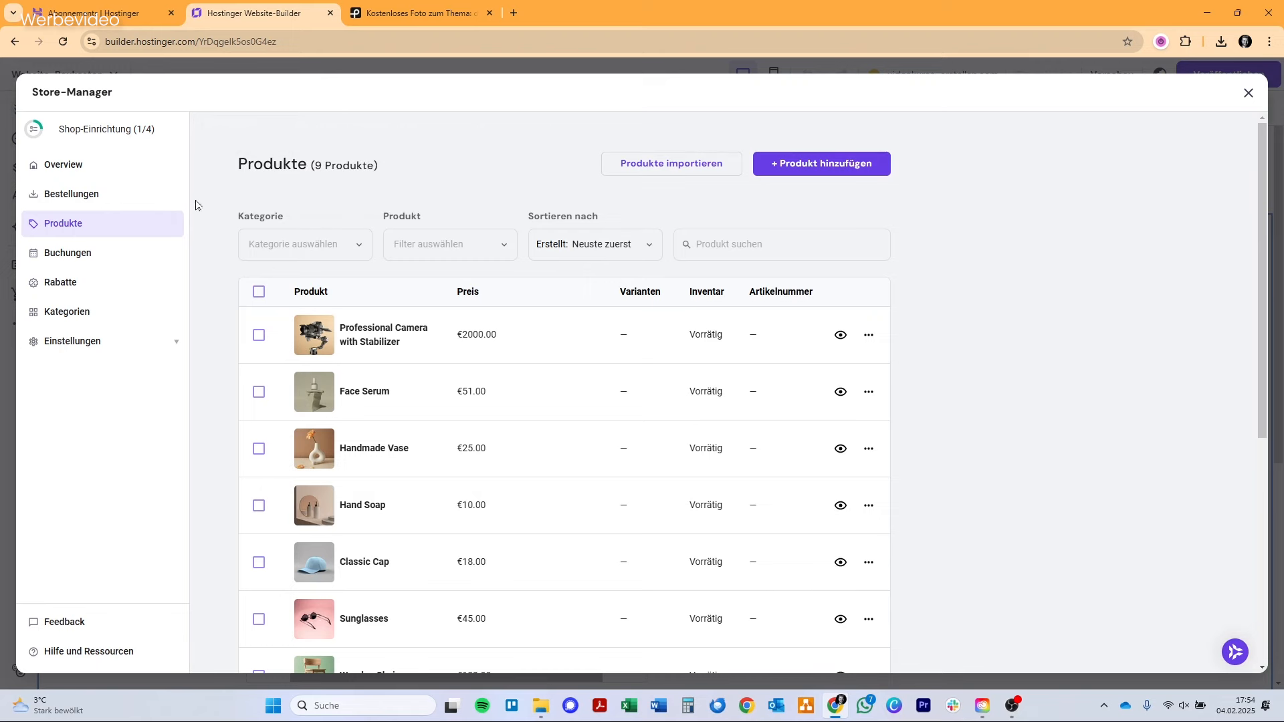
Look through the store's orders, bookings, discount codes and product categories.
left_click(111, 199)
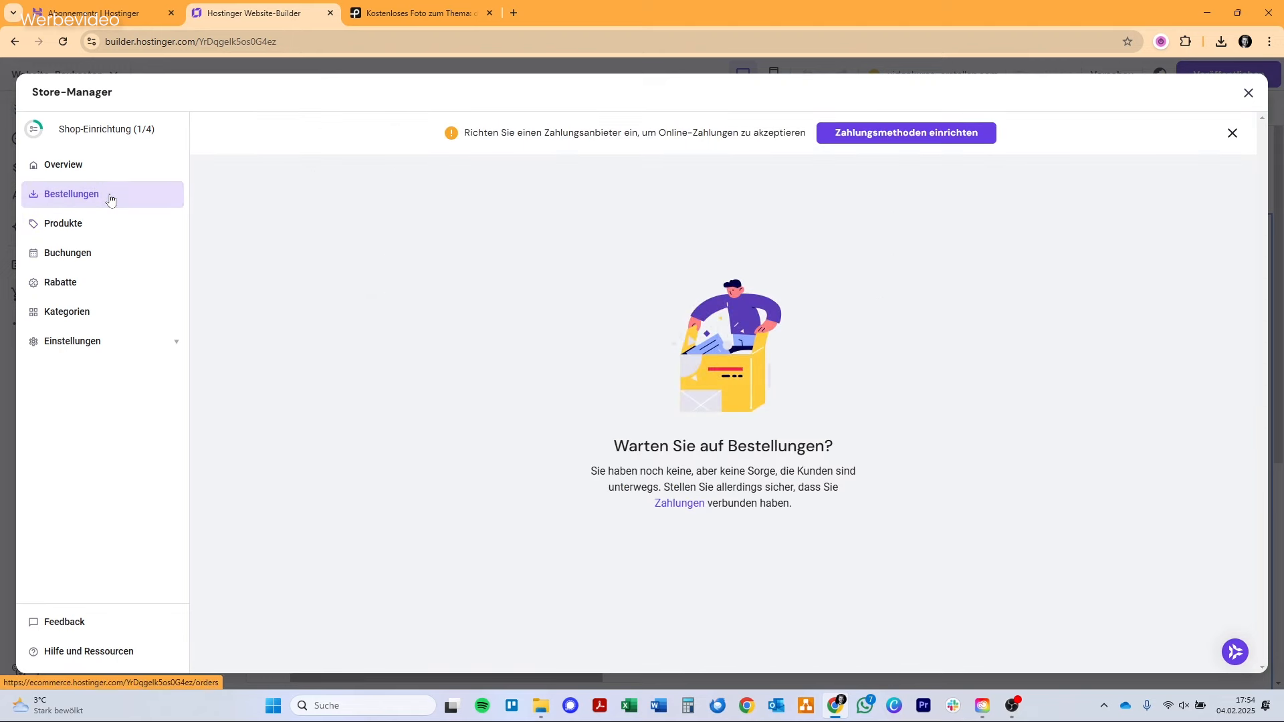
left_click(103, 260)
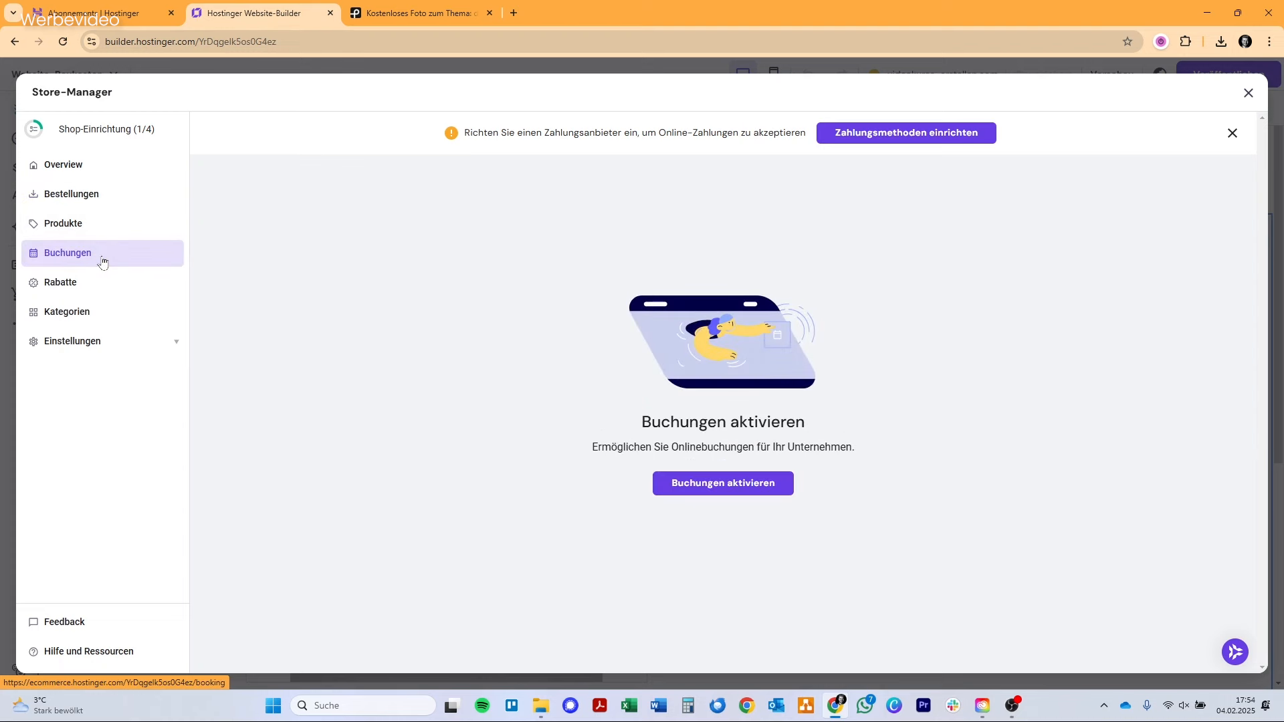
left_click(112, 292)
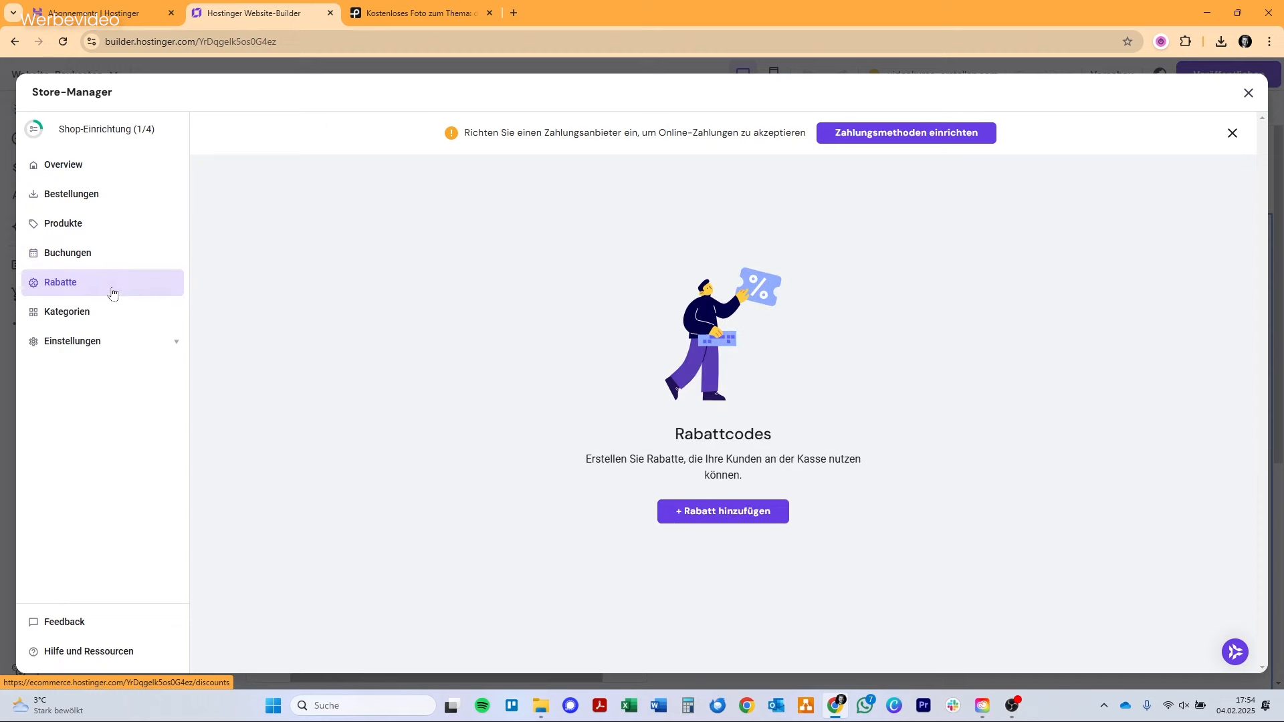
left_click(112, 315)
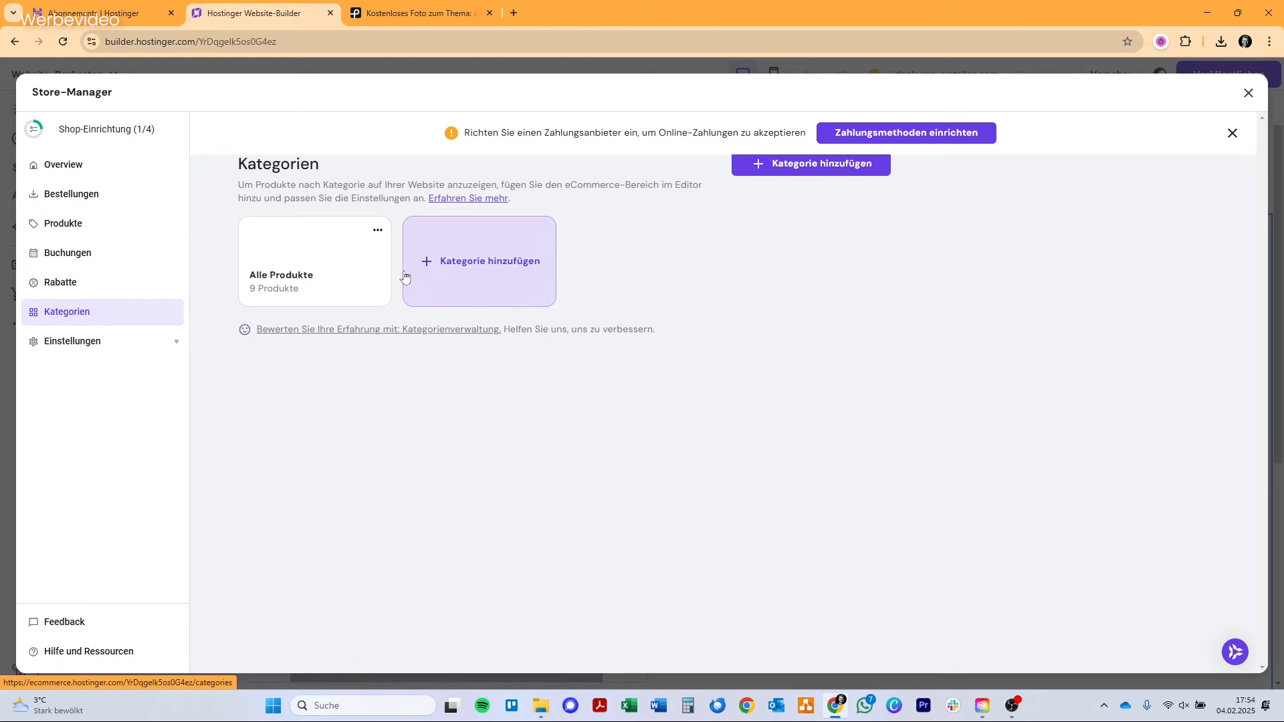
Review the store settings for shop details, company information and the payment options PayPal, Stripe and manual payment.
left_click(89, 344)
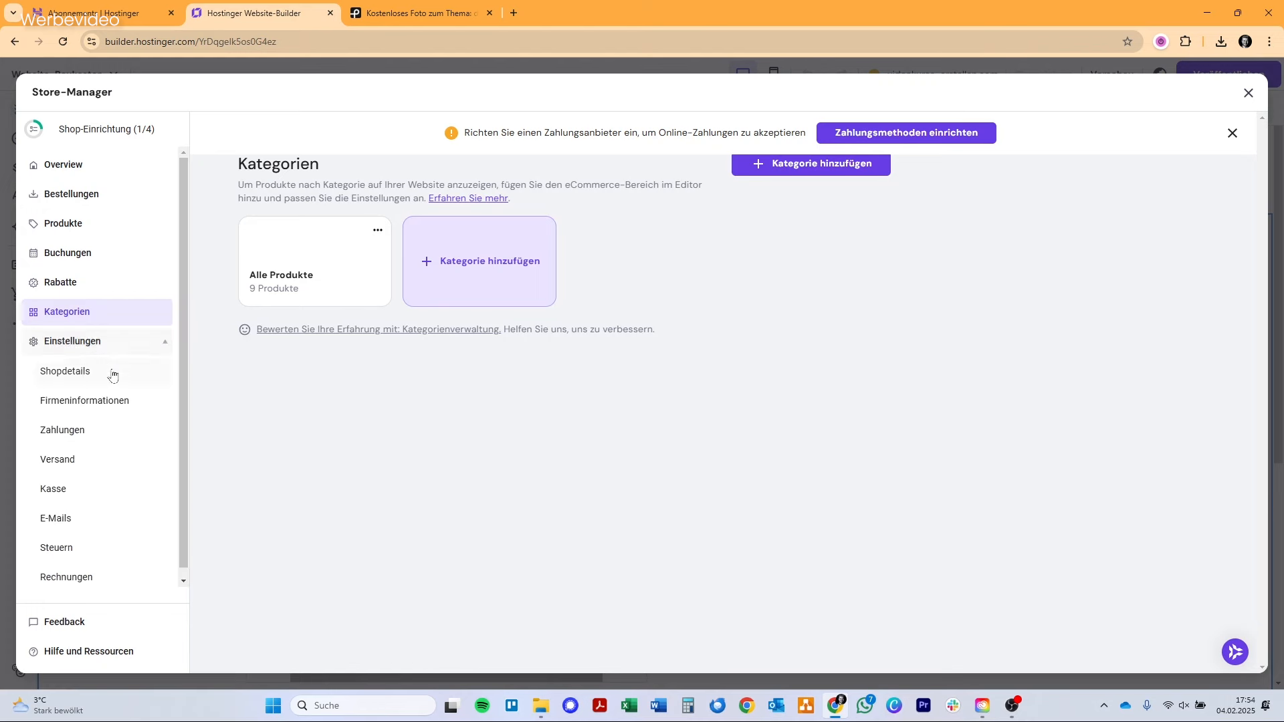
scroll(120, 376, "down", 1)
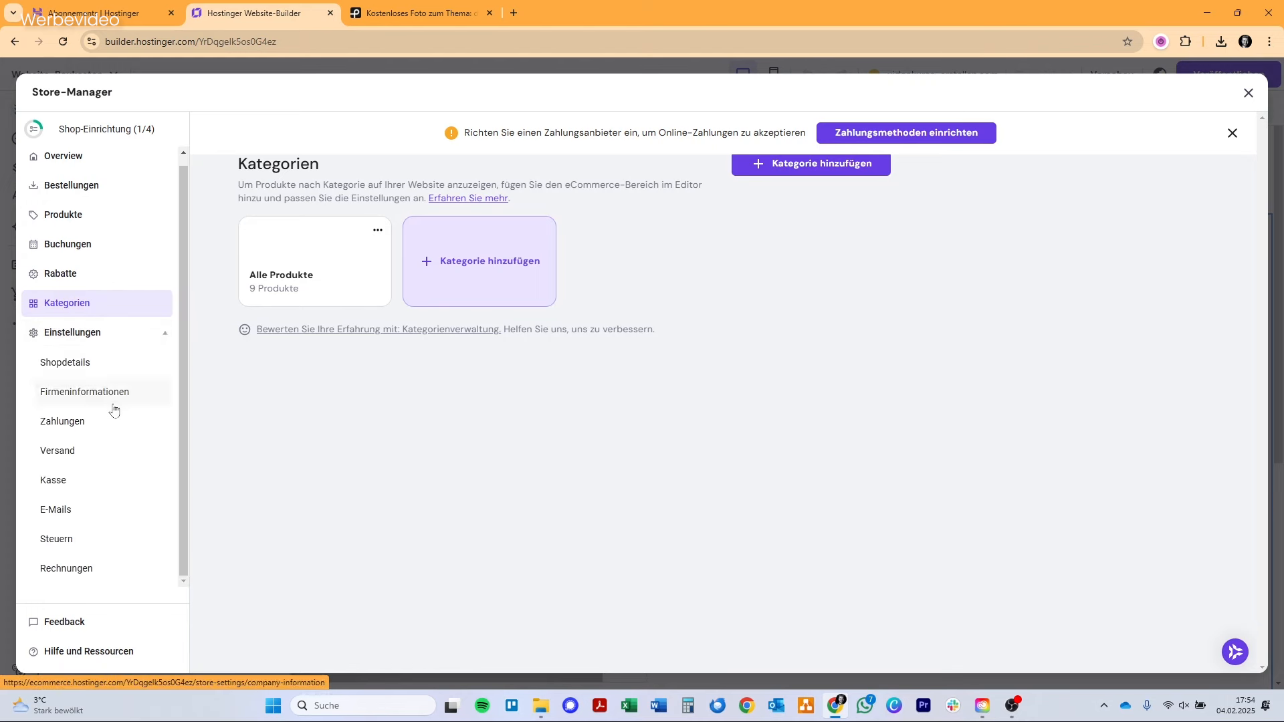
left_click(104, 373)
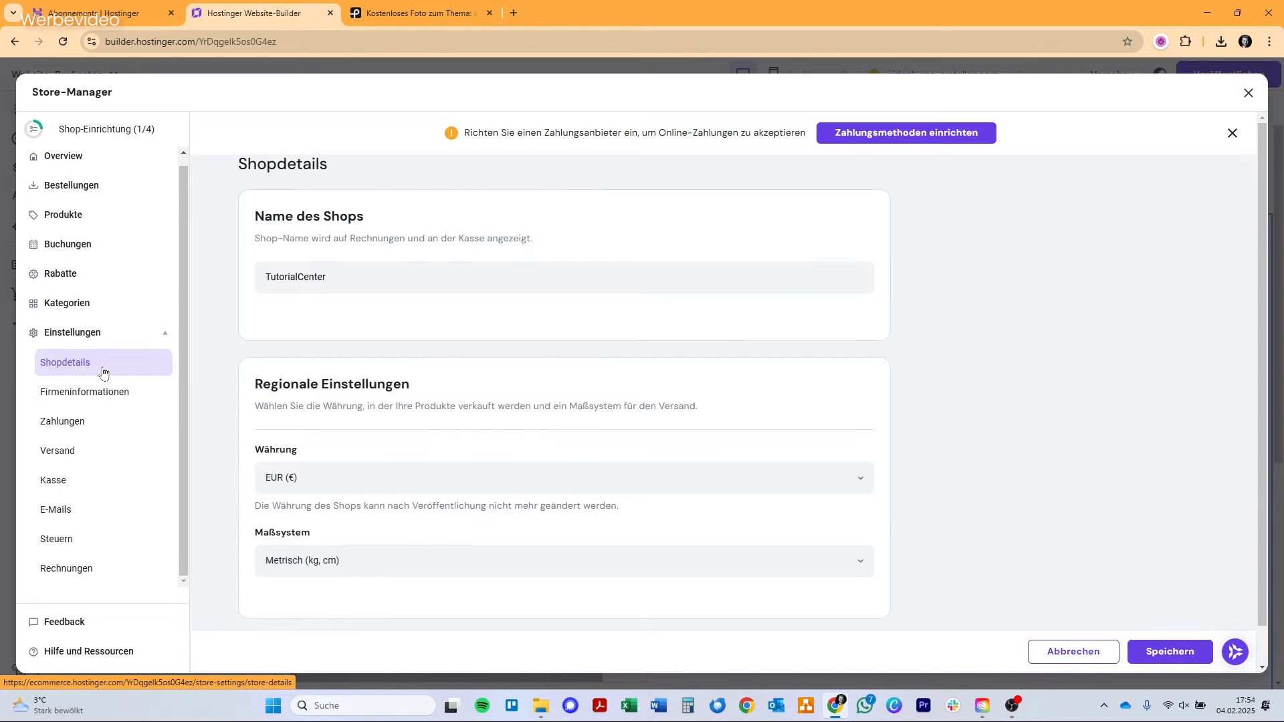
left_click(104, 395)
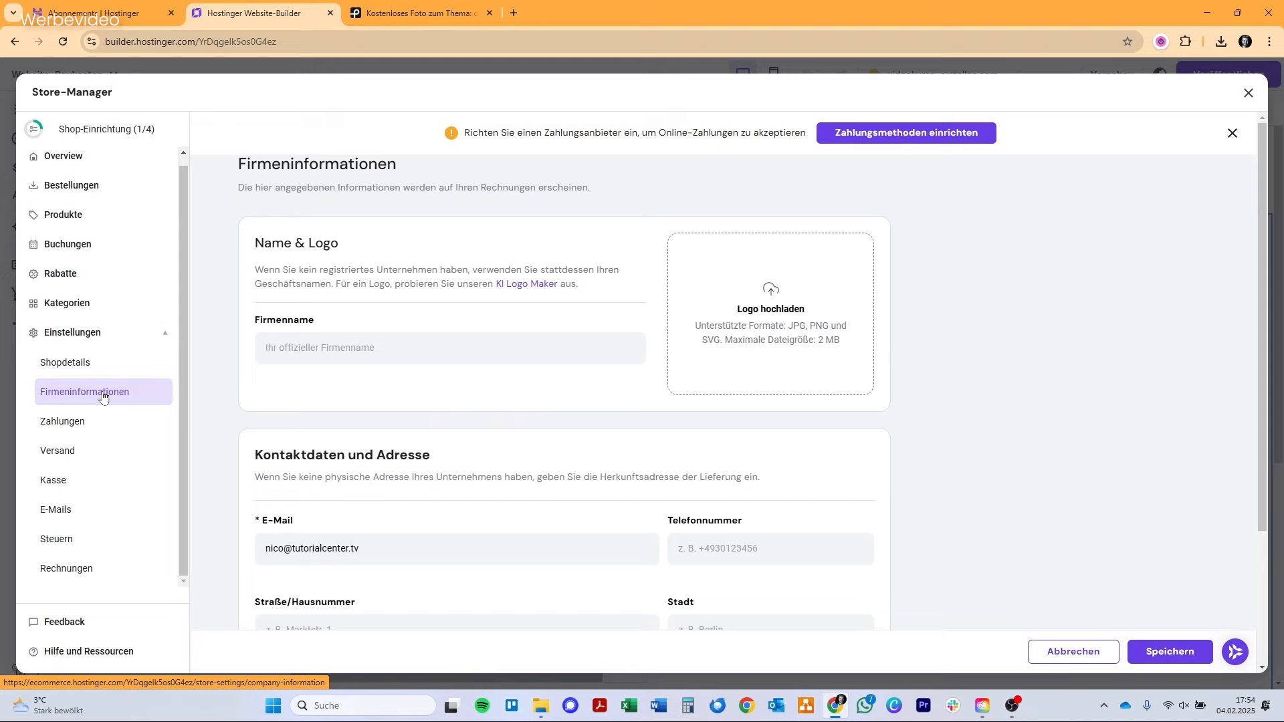
left_click(104, 424)
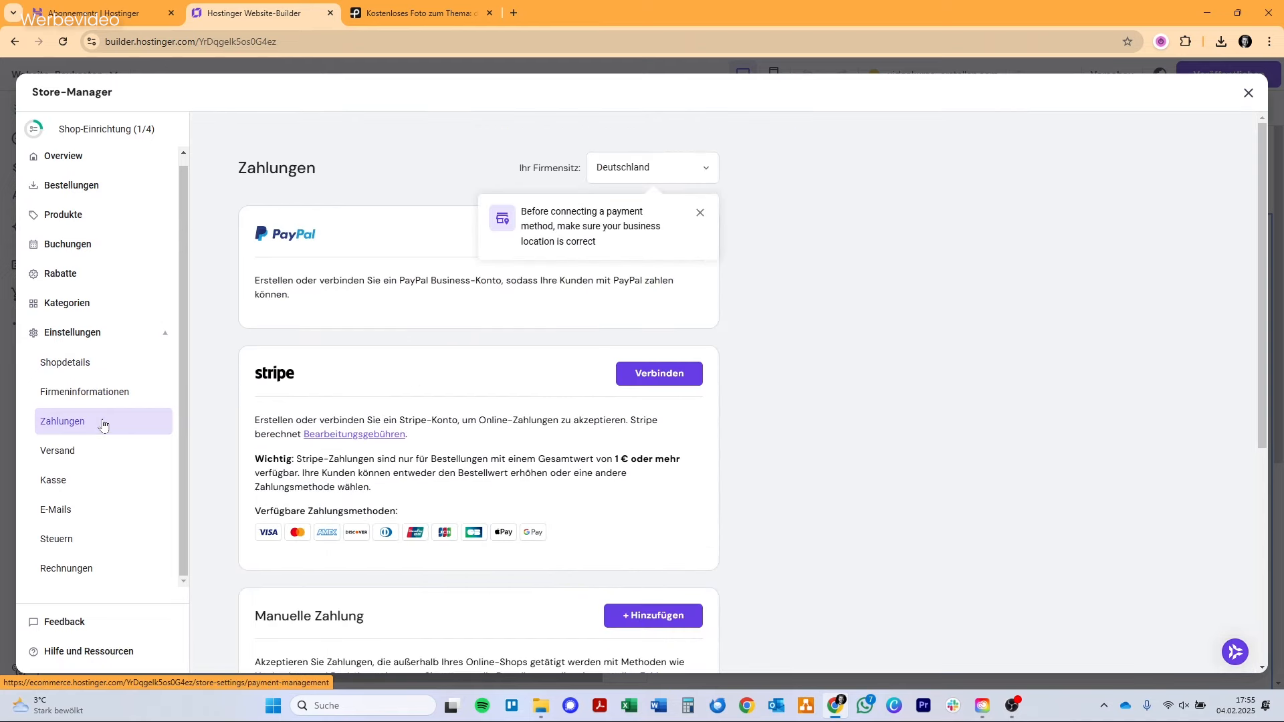
left_click(700, 214)
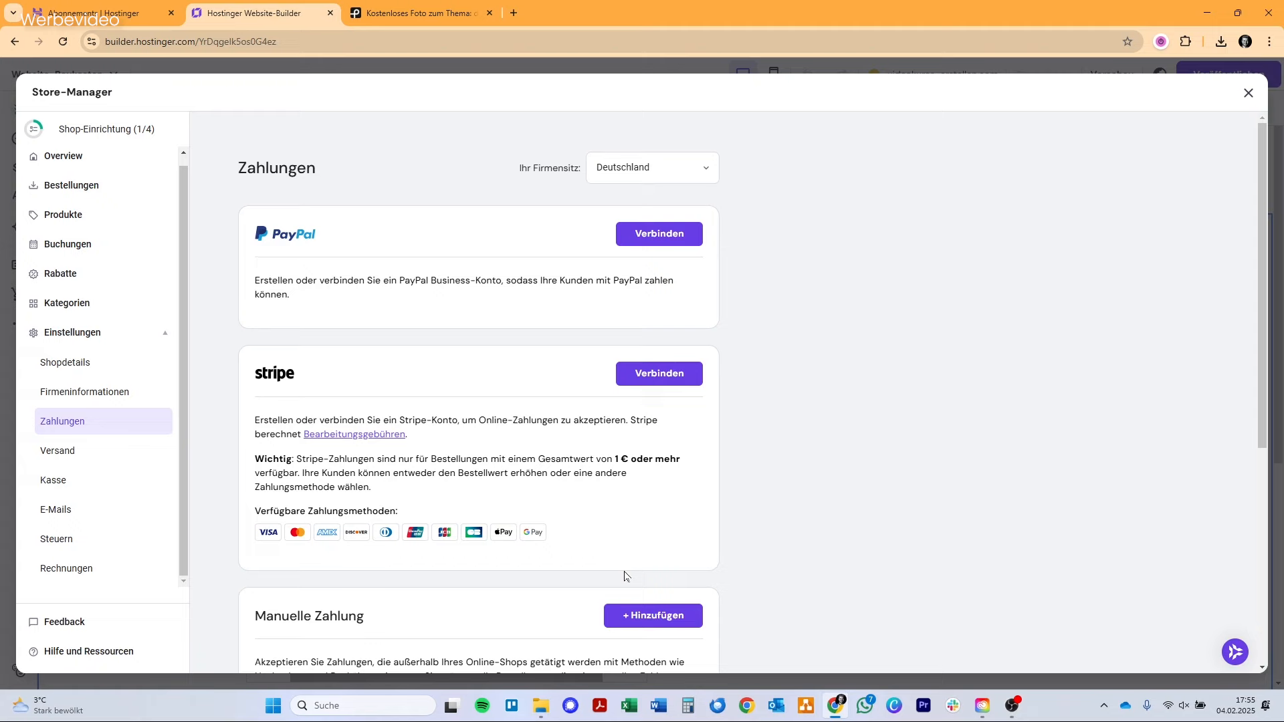
scroll(625, 577, "down", 5)
scroll(624, 578, "up", 2)
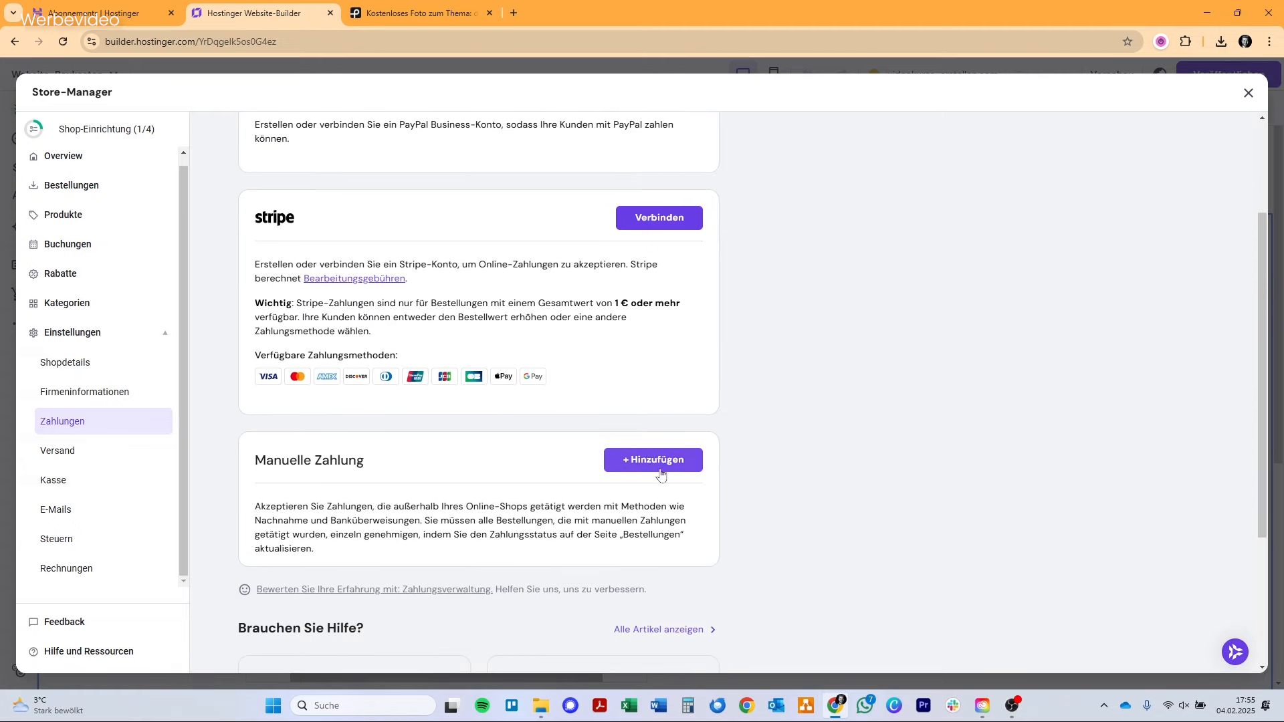
scroll(661, 474, "up", 3)
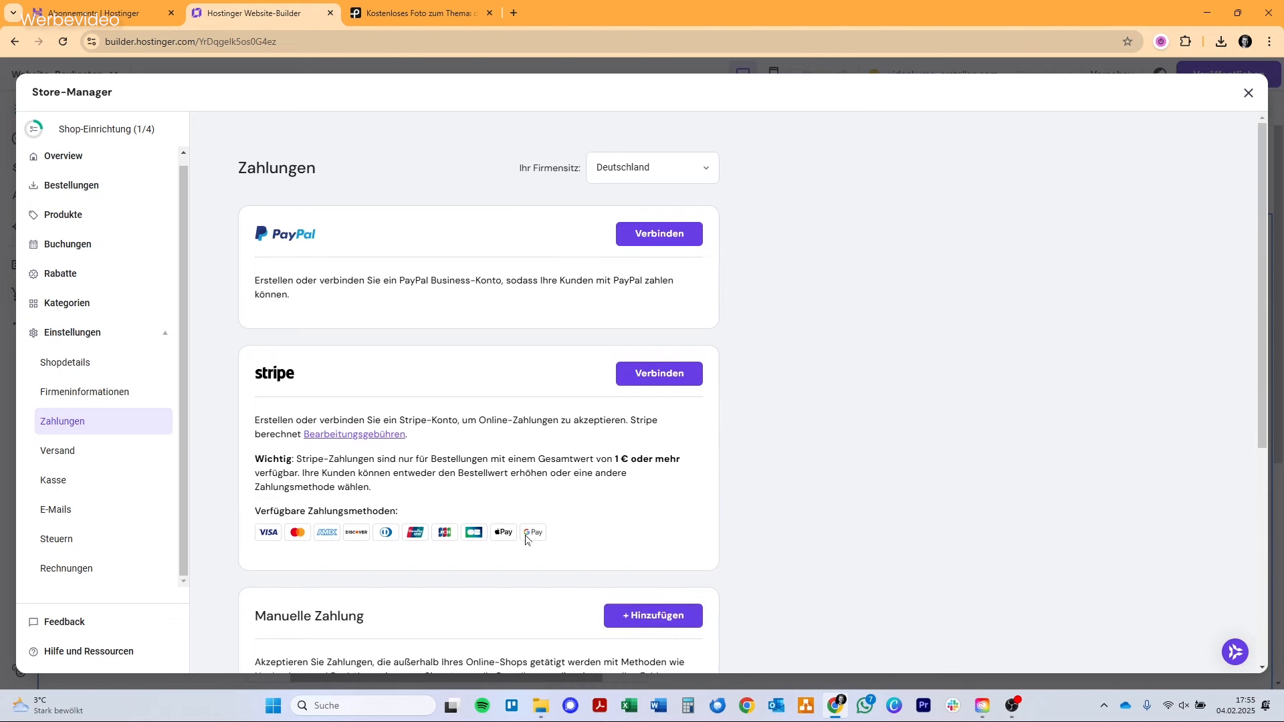
Review the store's shipping, checkout, e-mail notification, tax and invoice settings without changing them.
left_click(122, 450)
left_click(133, 488)
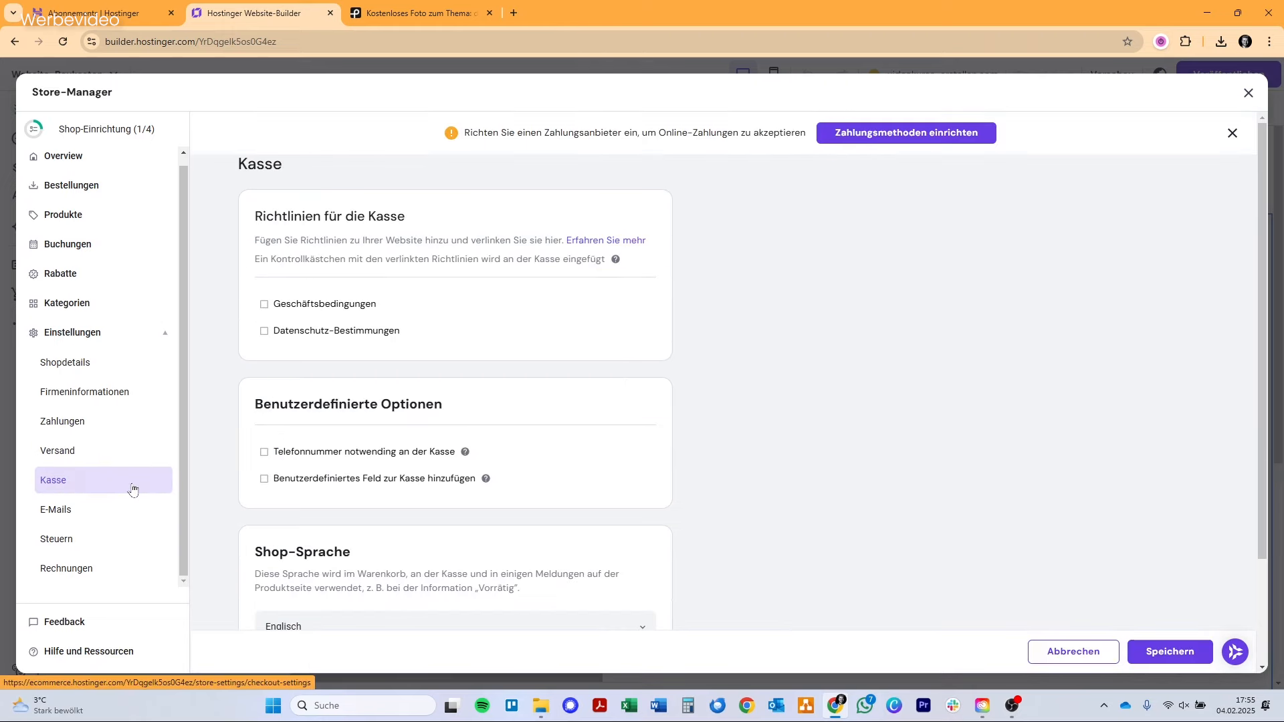
left_click(133, 512)
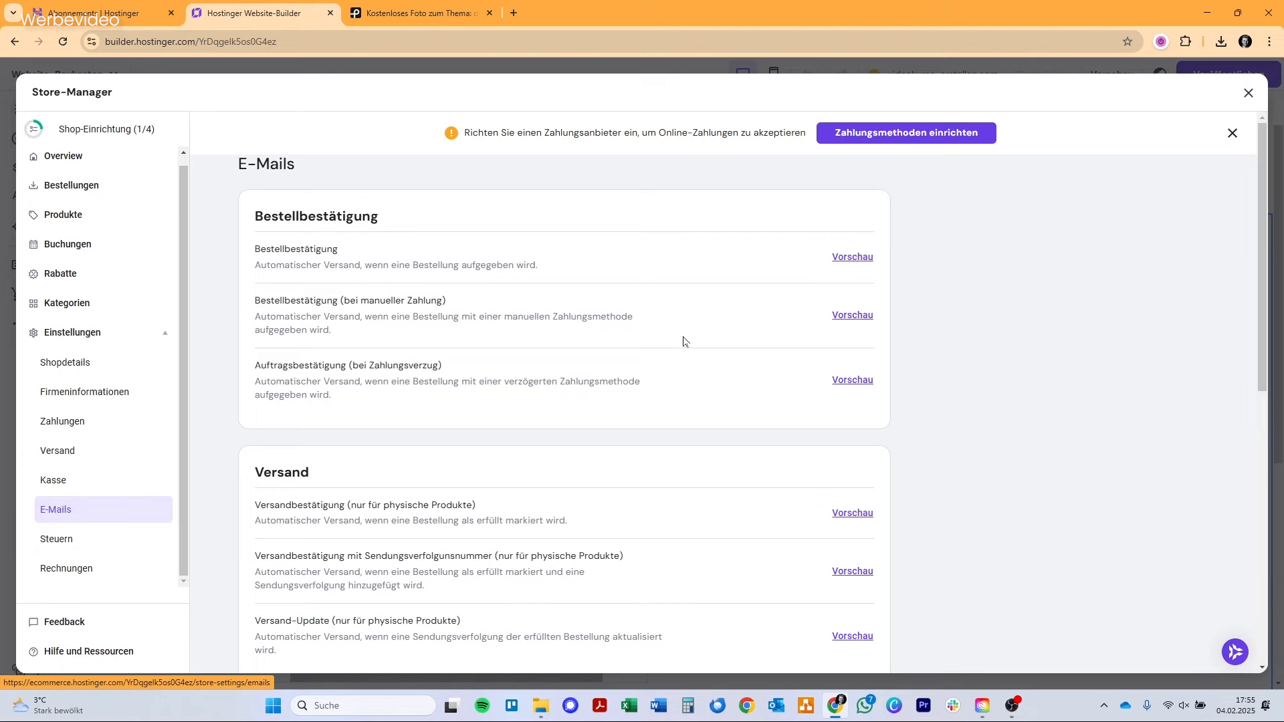
scroll(635, 375, "down", 3)
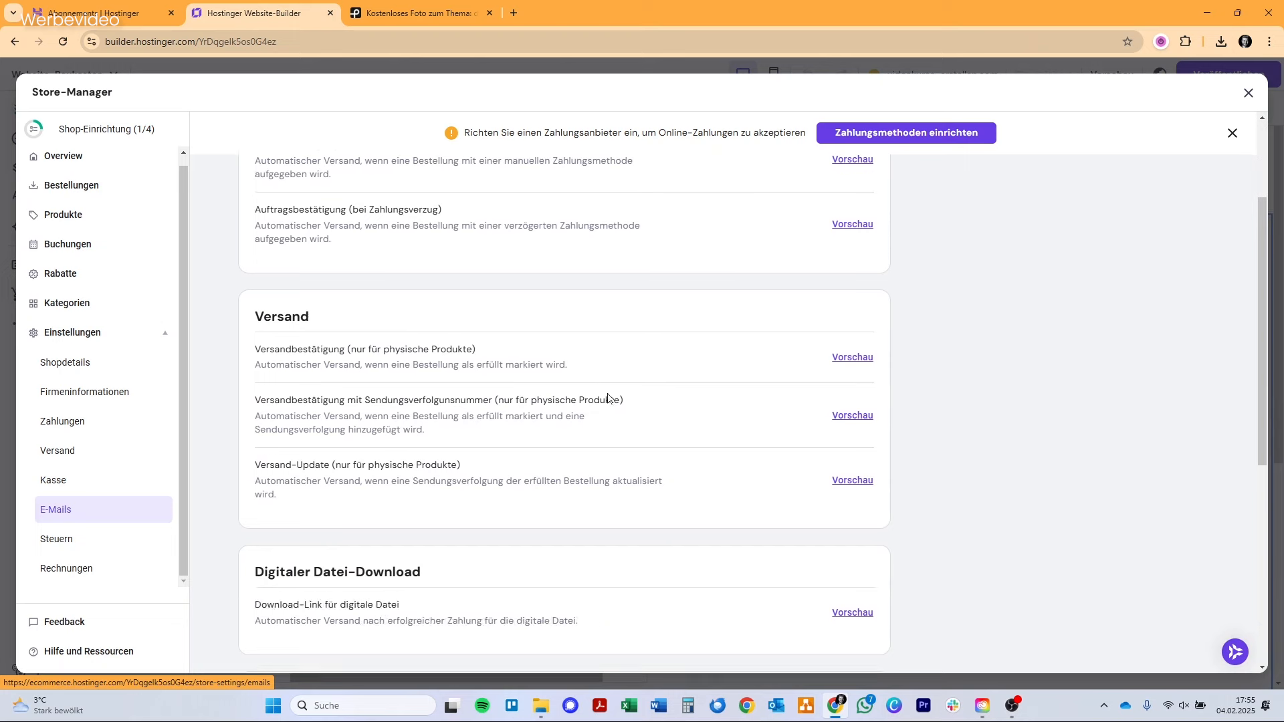
left_click(138, 547)
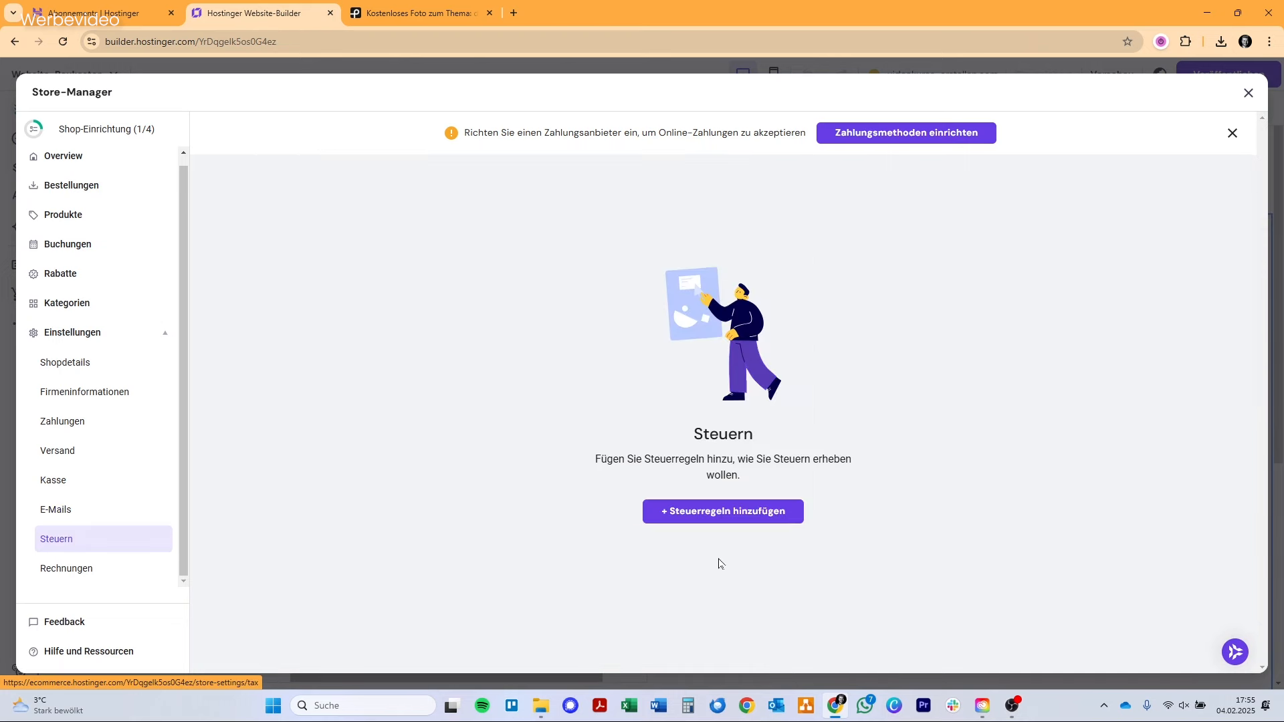
left_click(145, 575)
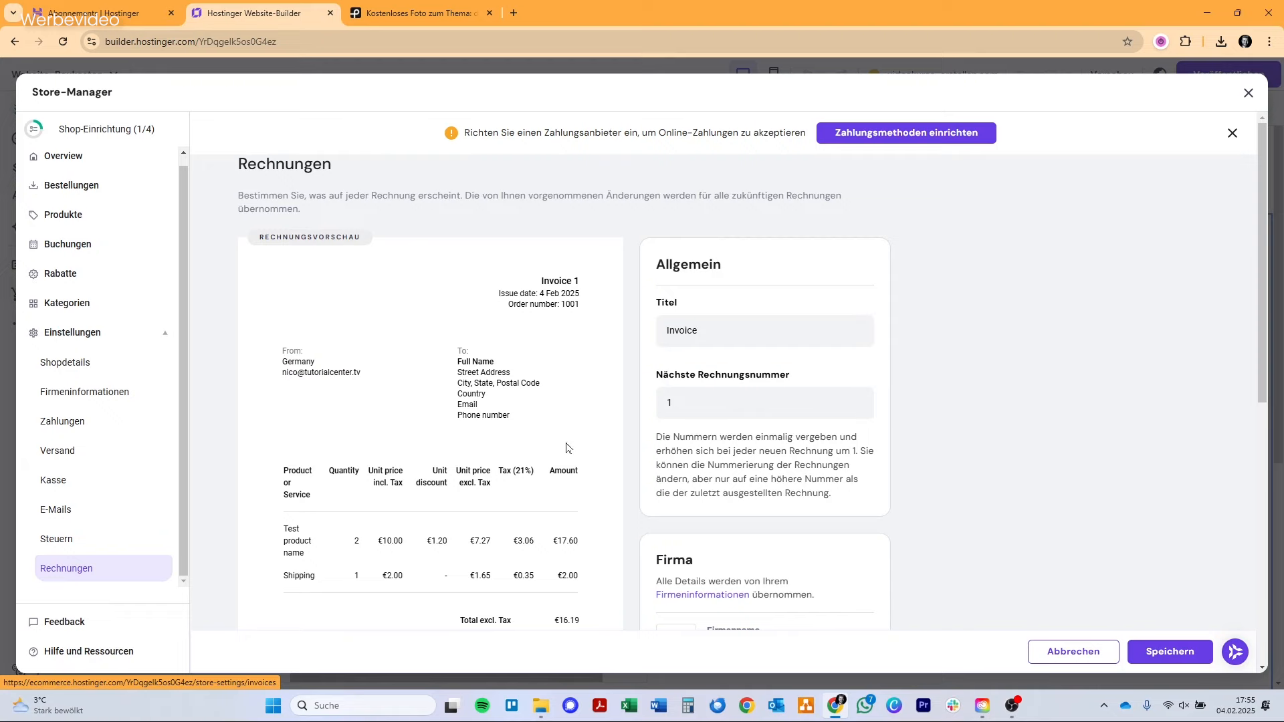
scroll(115, 503, "down", 5)
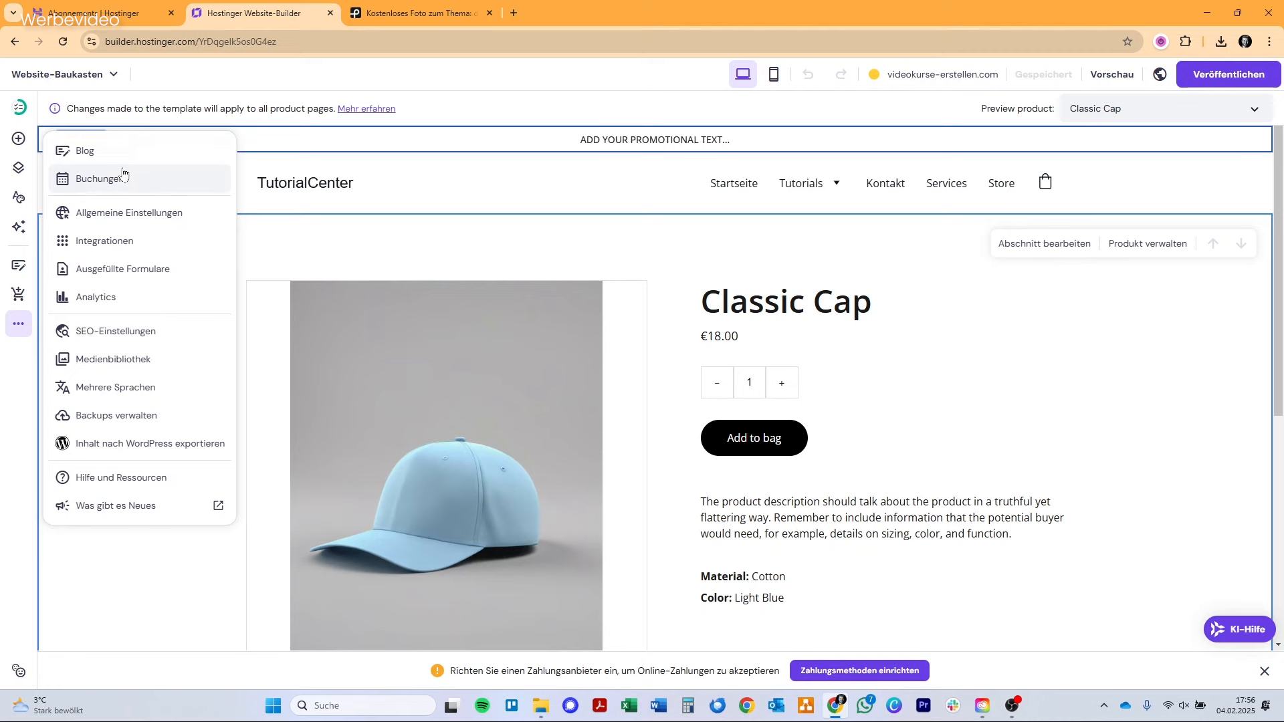
Examine the website's general settings and the list of available integrations.
left_click(129, 214)
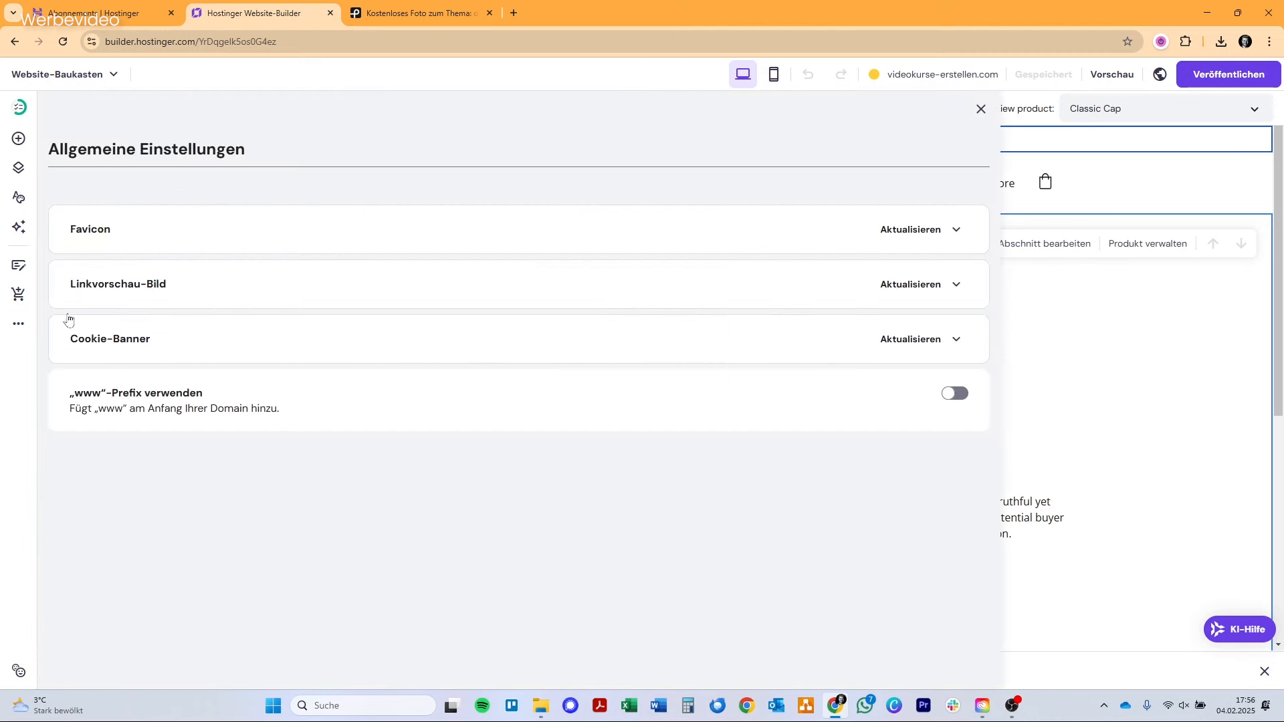
left_click(13, 326)
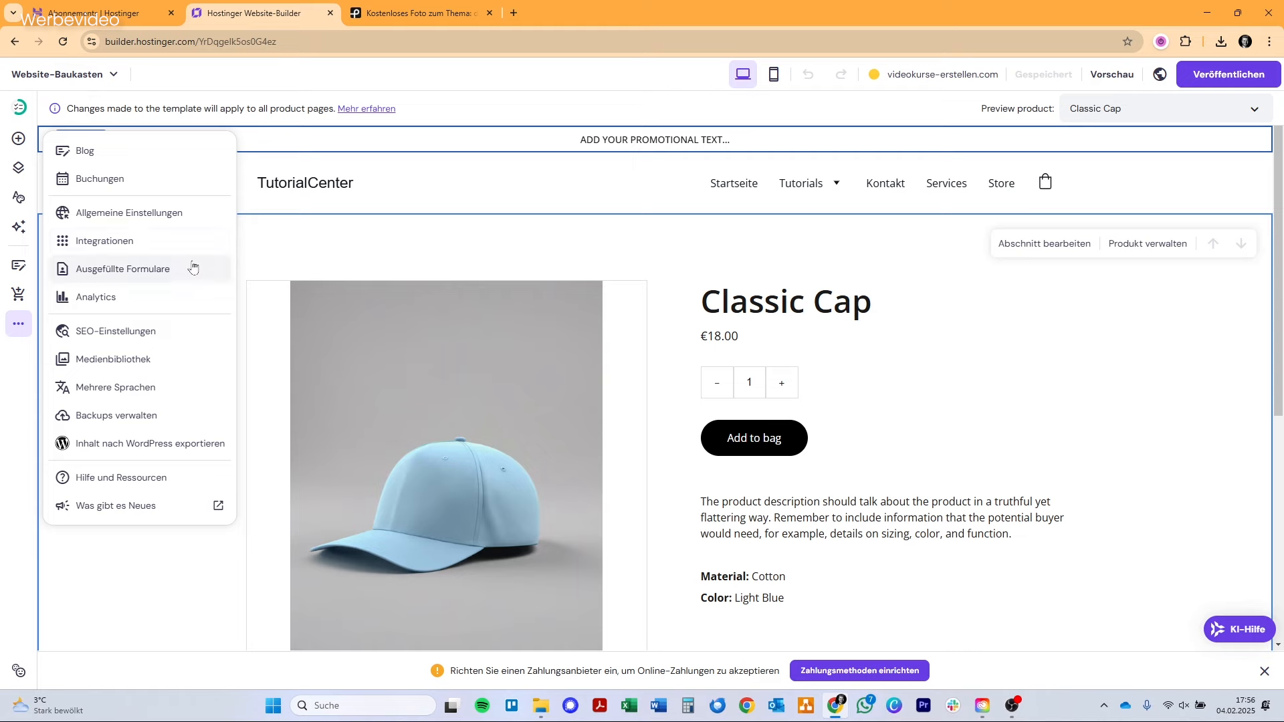
left_click(194, 243)
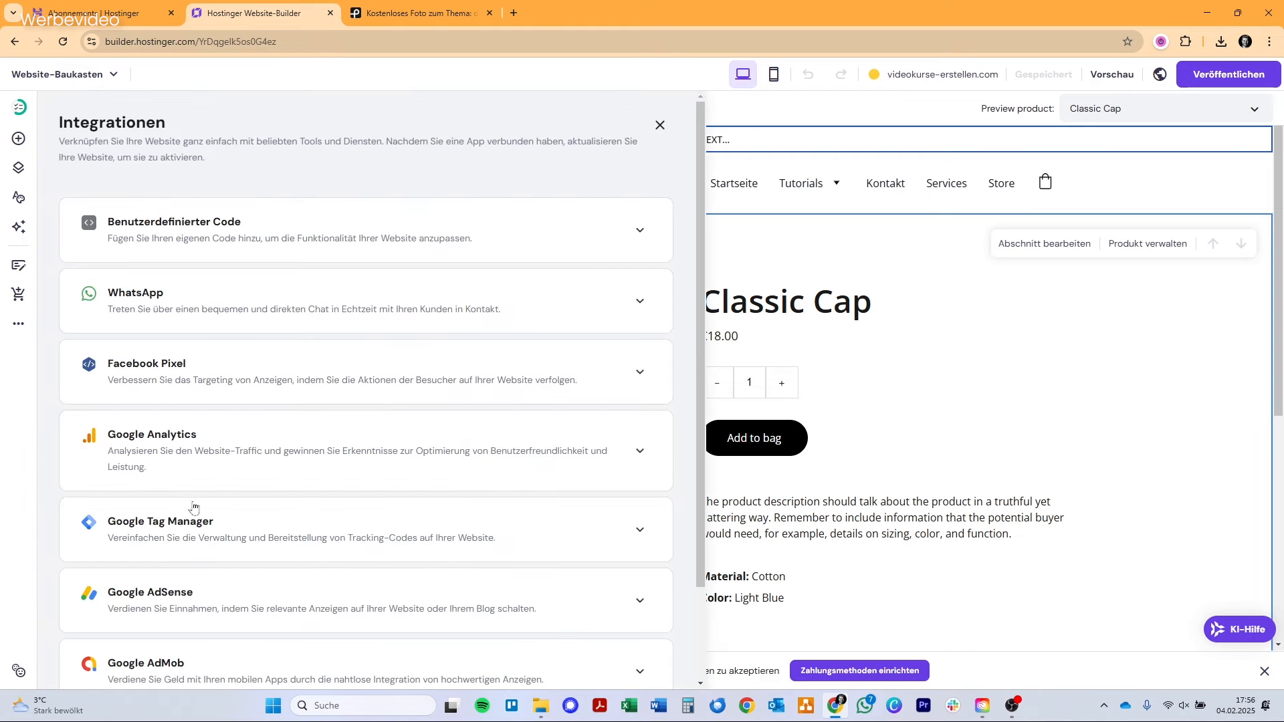
scroll(206, 369, "down", 3)
scroll(208, 369, "up", 3)
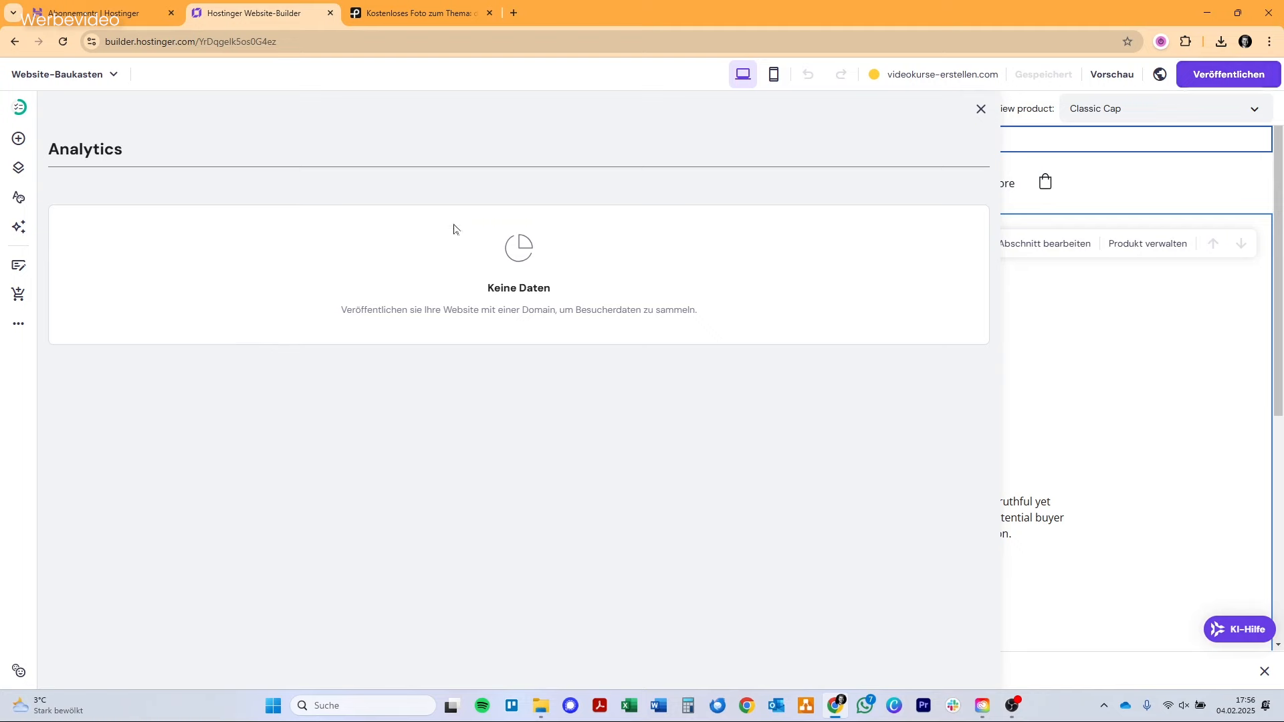
Examine the SEO settings of the Classic Cap page, from focus keyword and SEO title to meta description and page URL.
left_click(19, 325)
left_click(116, 331)
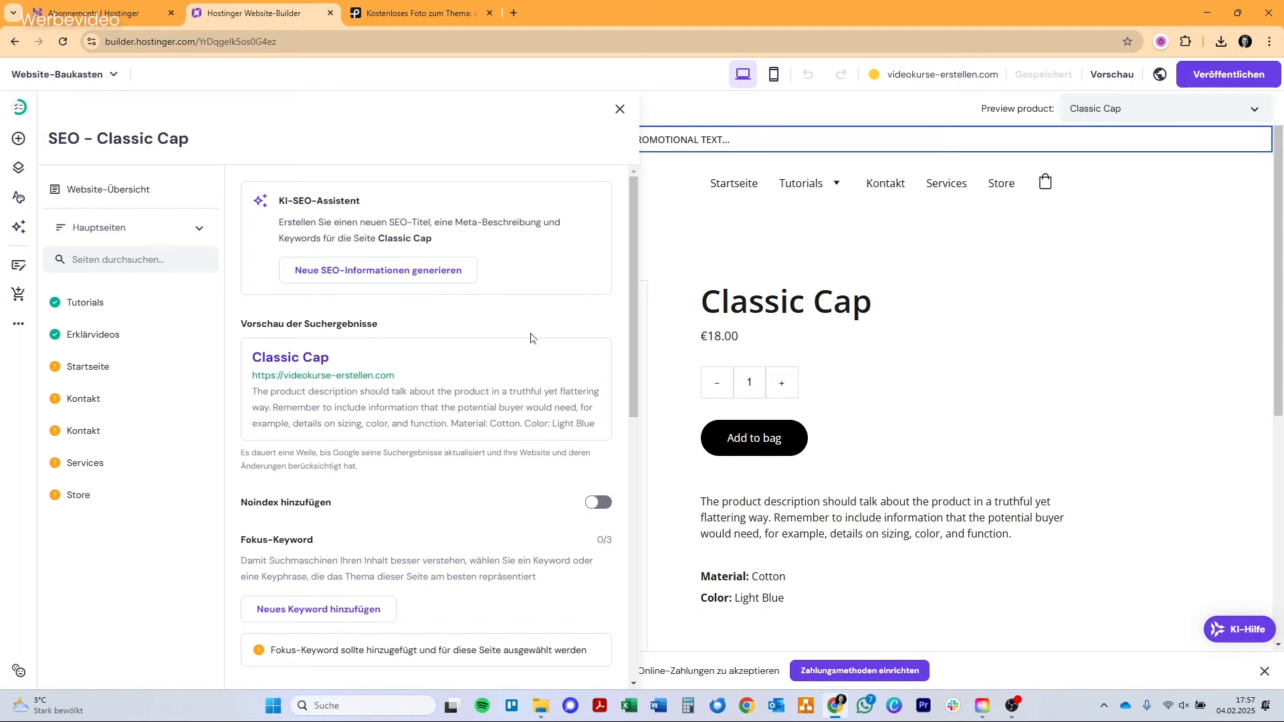
scroll(531, 338, "down", 2)
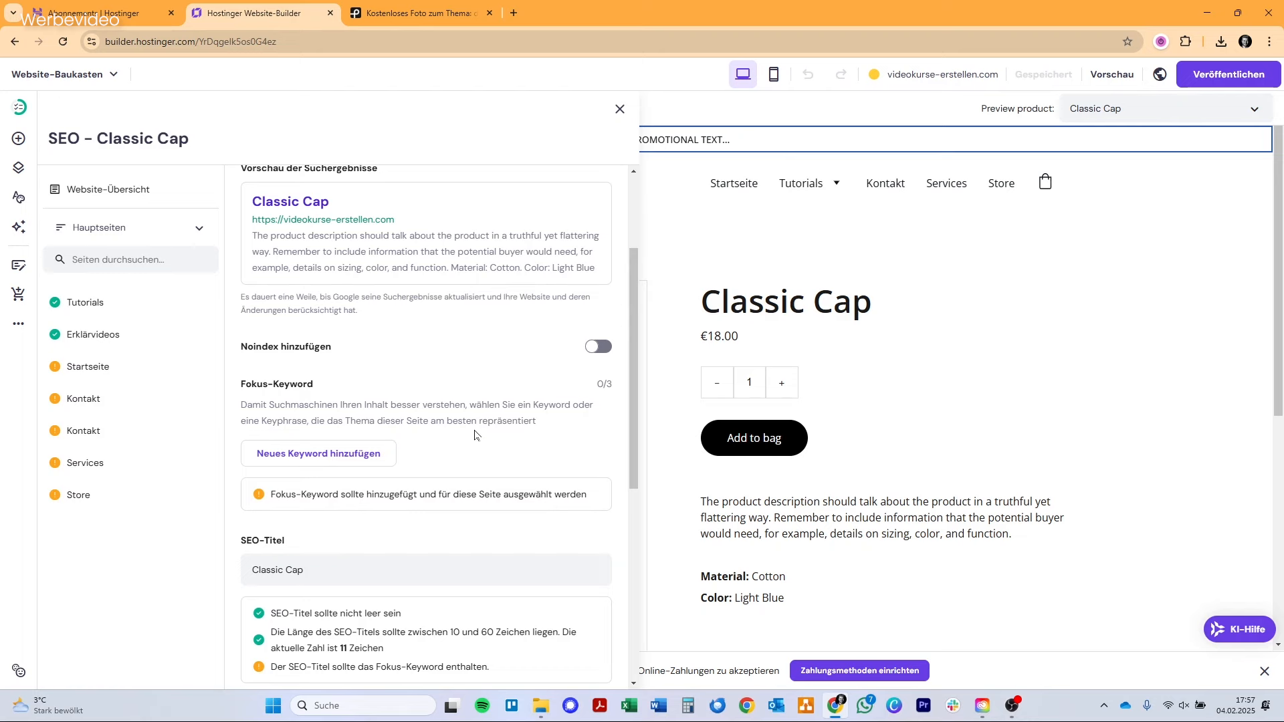
scroll(474, 434, "down", 2)
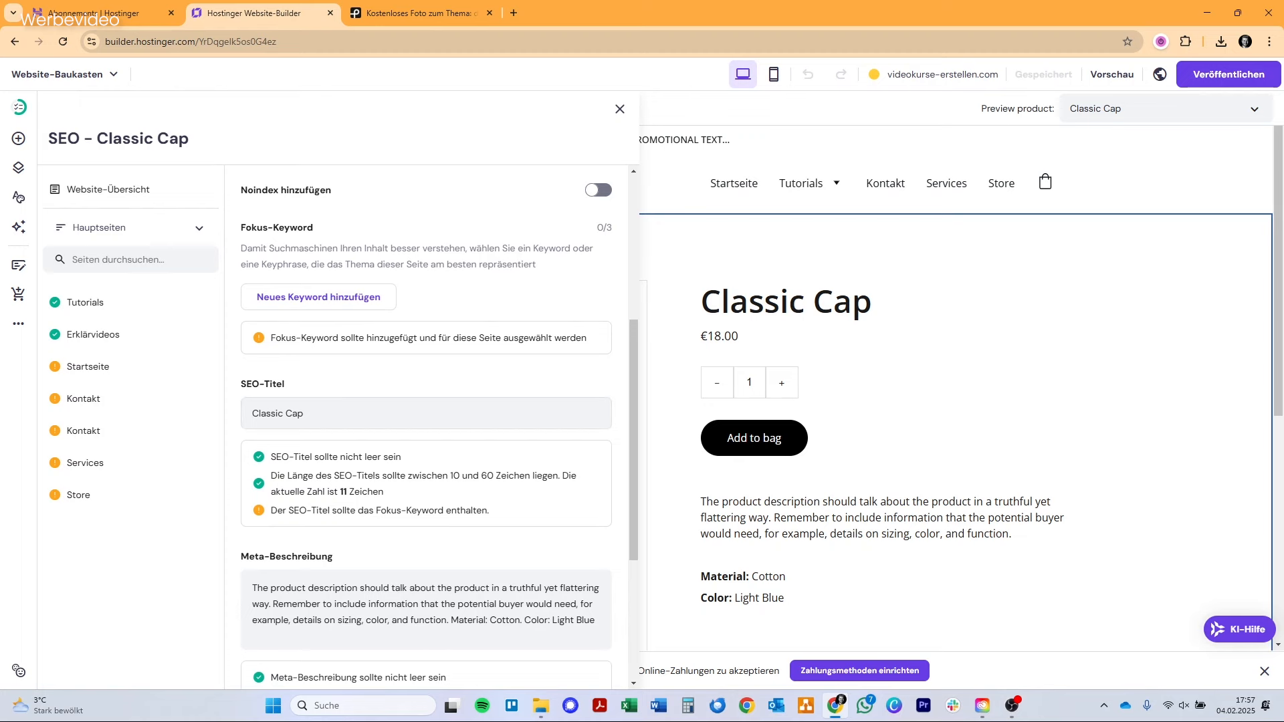
scroll(332, 448, "down", 2)
left_click(332, 449)
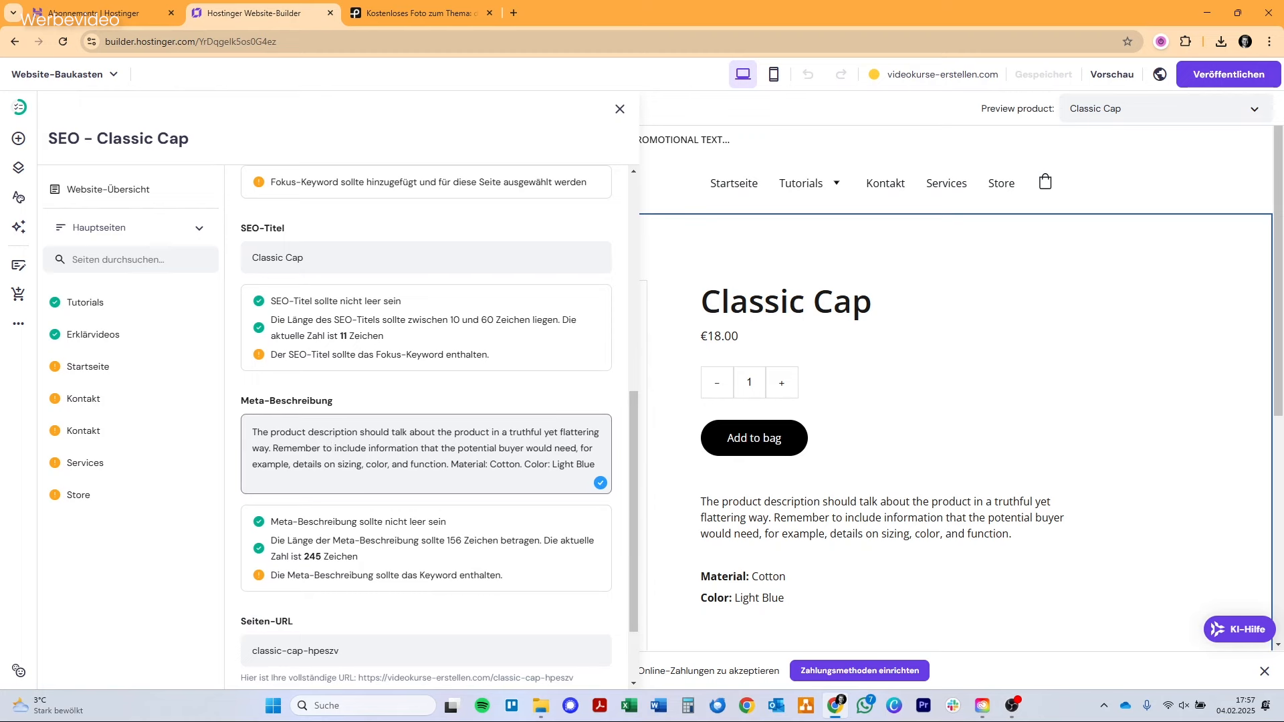
scroll(426, 426, "down", 1)
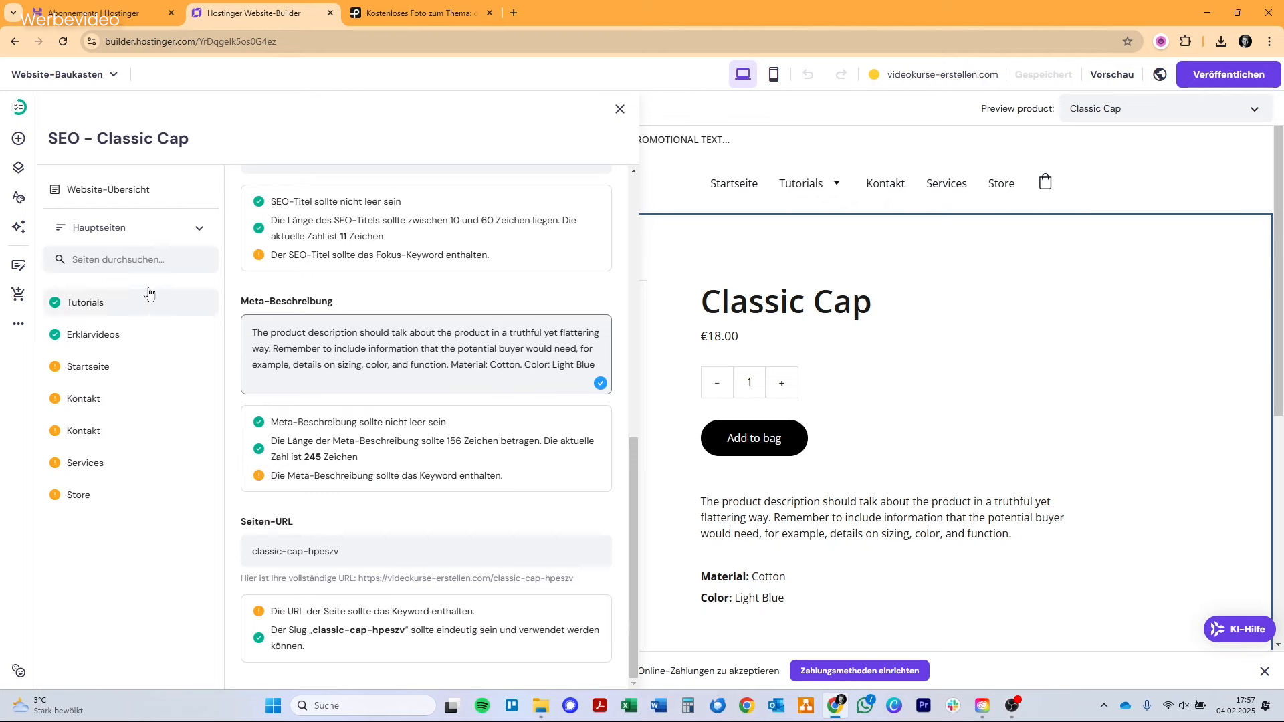
Look at the media library, close it, and open the multilingual website settings.
left_click(26, 331)
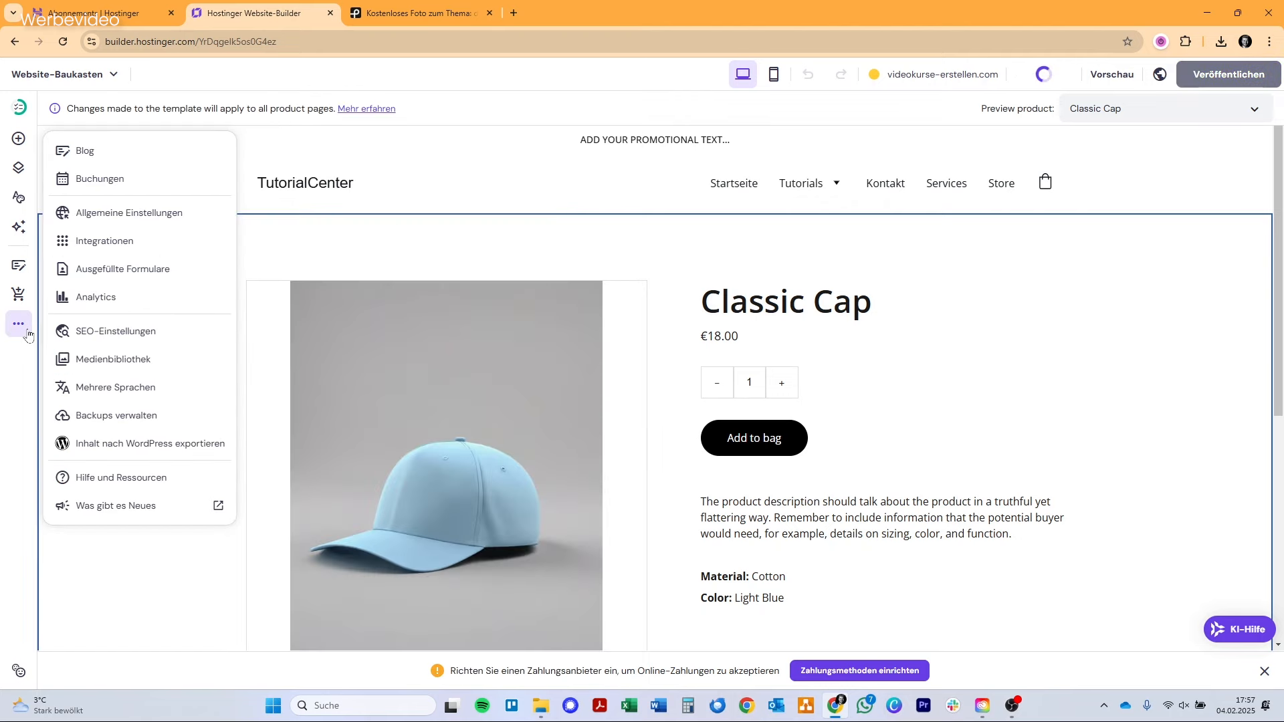
left_click(151, 361)
left_click(1022, 107)
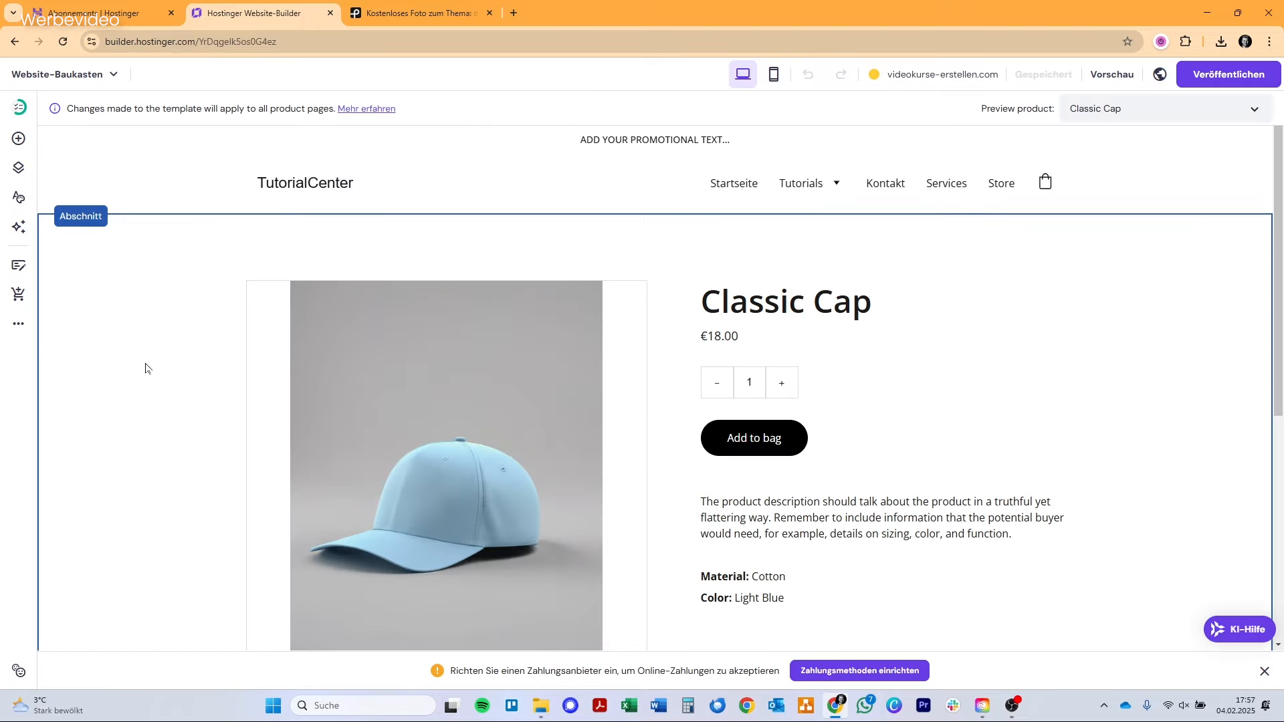
left_click(18, 330)
left_click(152, 391)
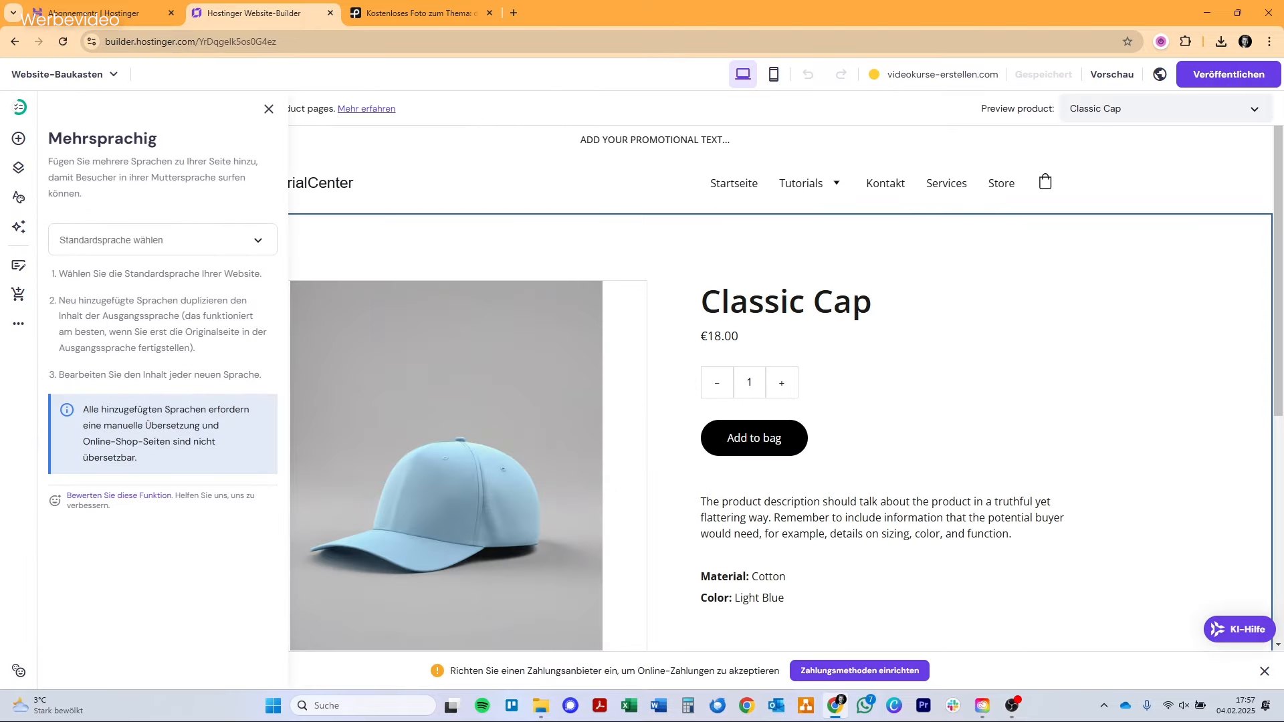
Set Deutsch as the default language of the multilingual website.
left_click(162, 240)
left_click(178, 221)
left_click(163, 240)
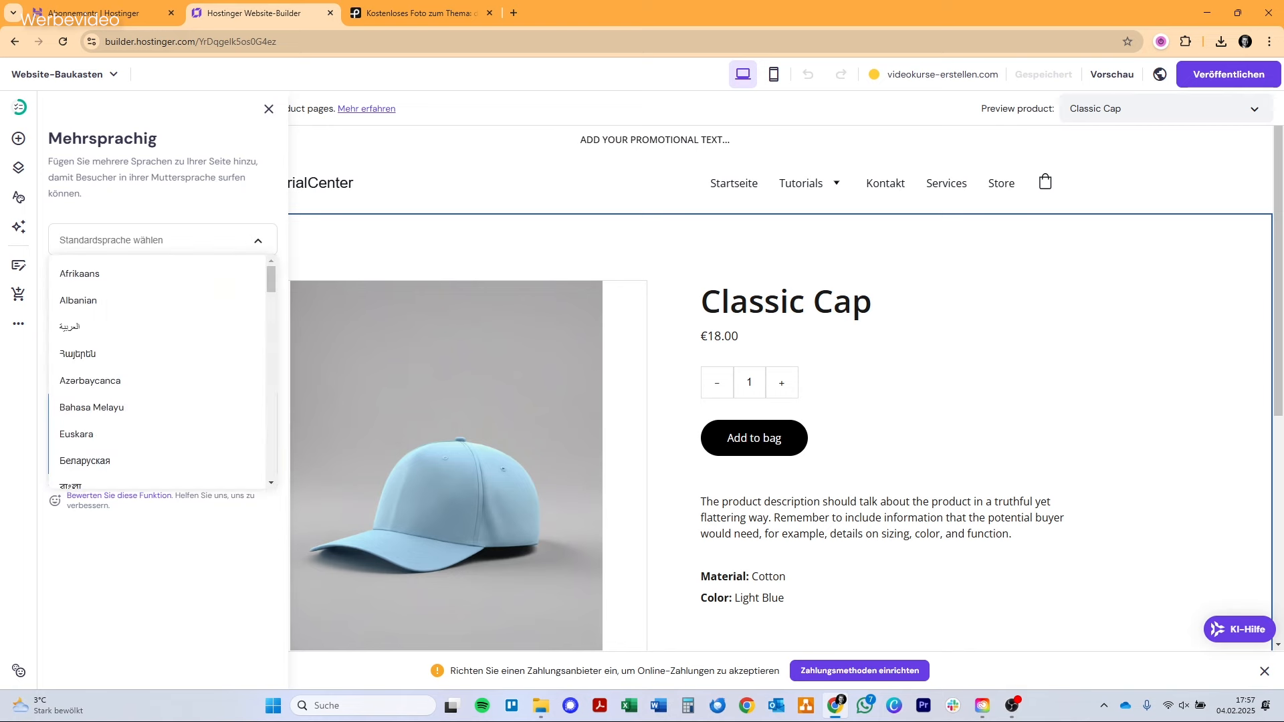
type("de")
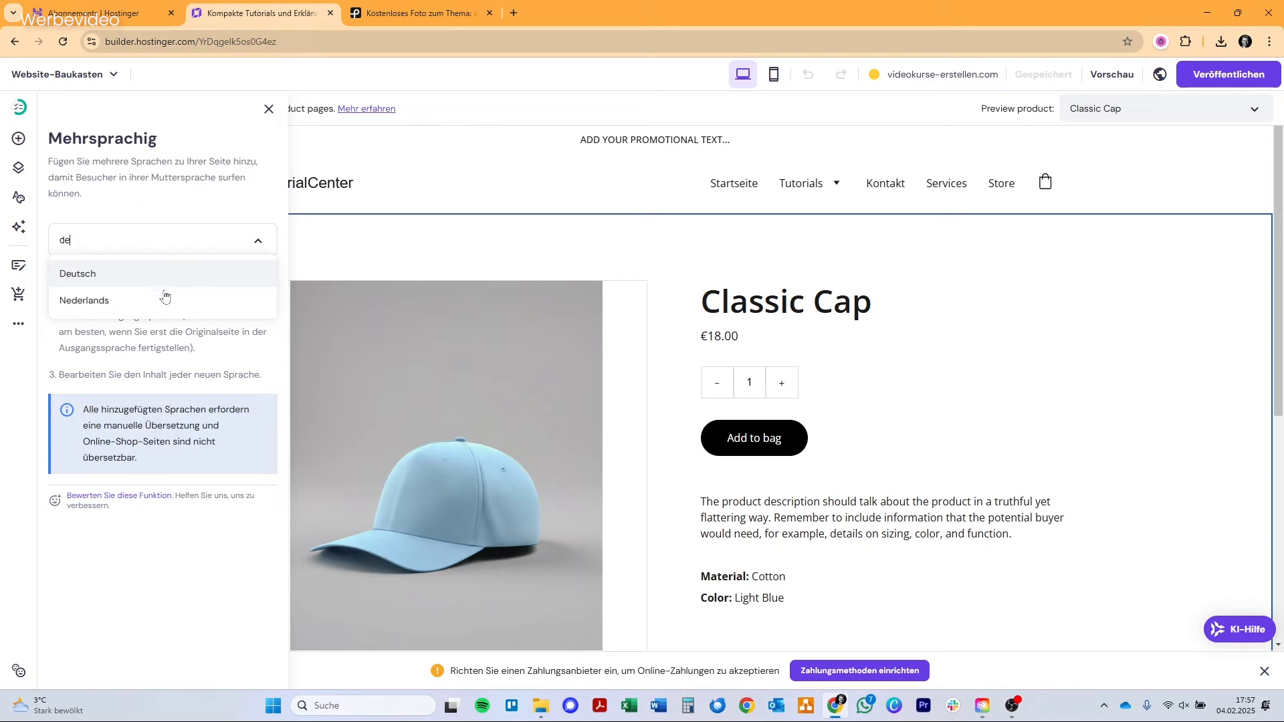
left_click(164, 279)
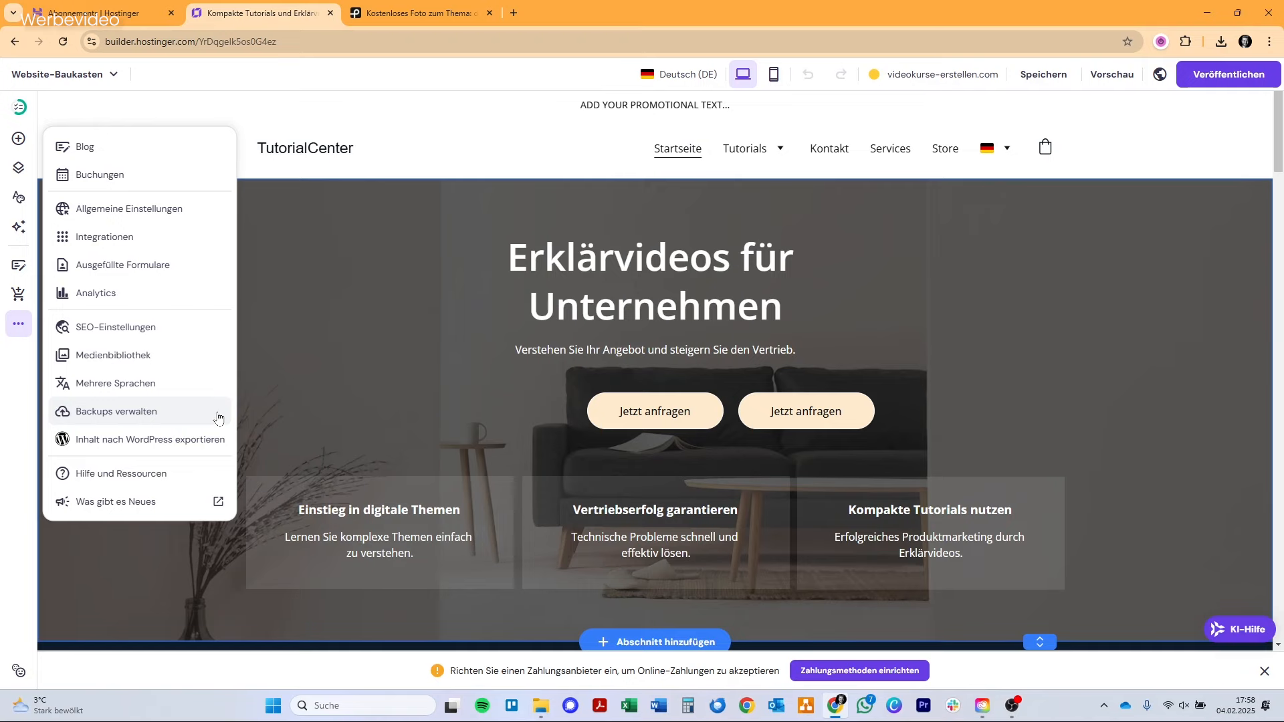
Check the website's backup management, close its dialog and return to the additional website options.
left_click(219, 418)
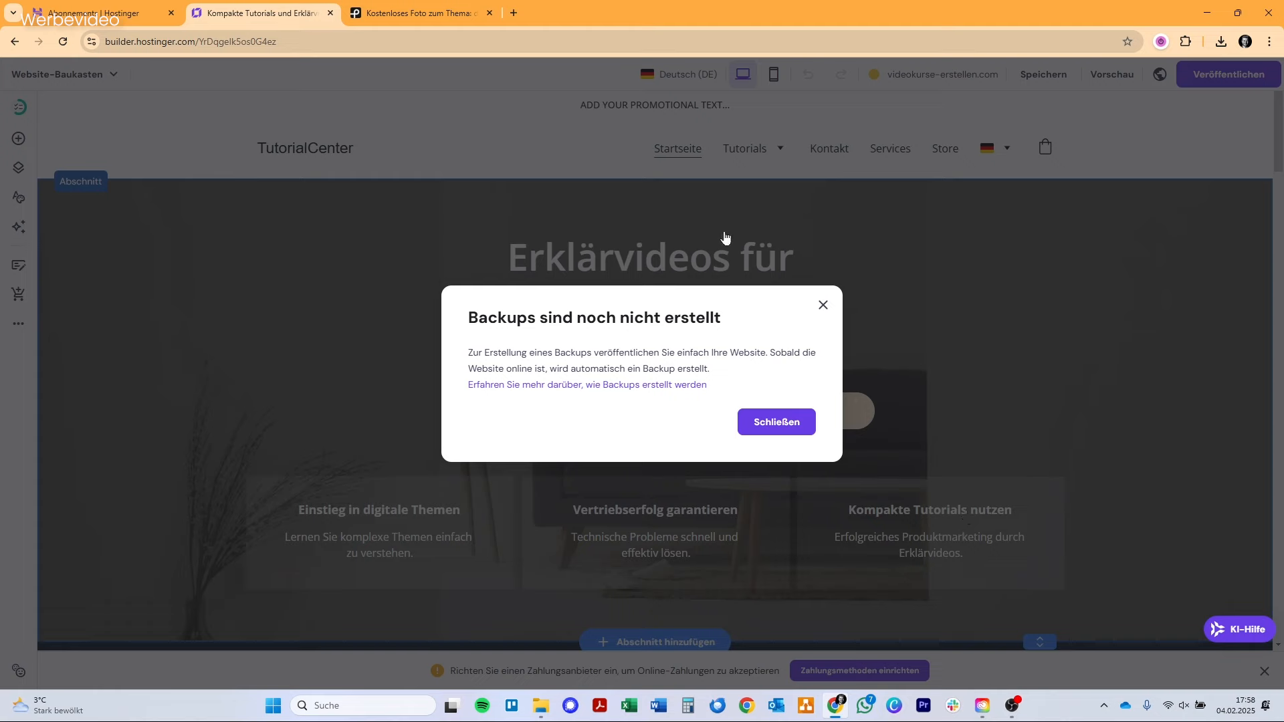
left_click(822, 307)
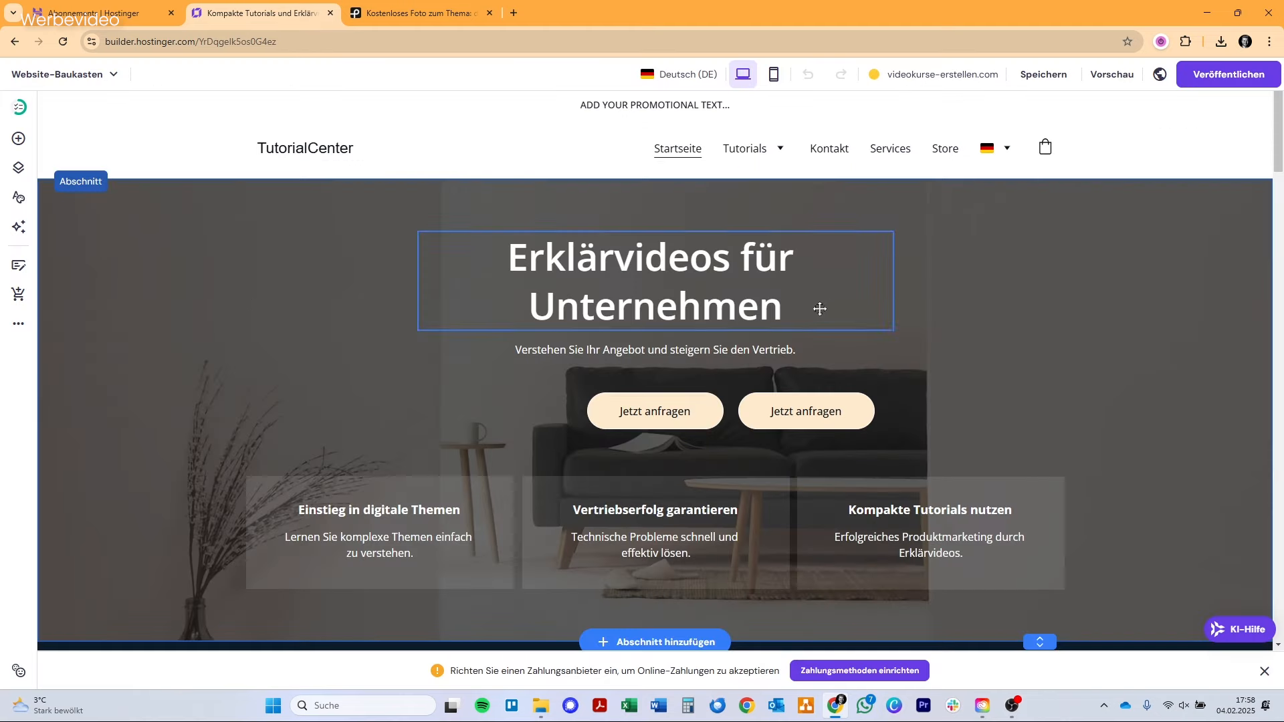
left_click(18, 324)
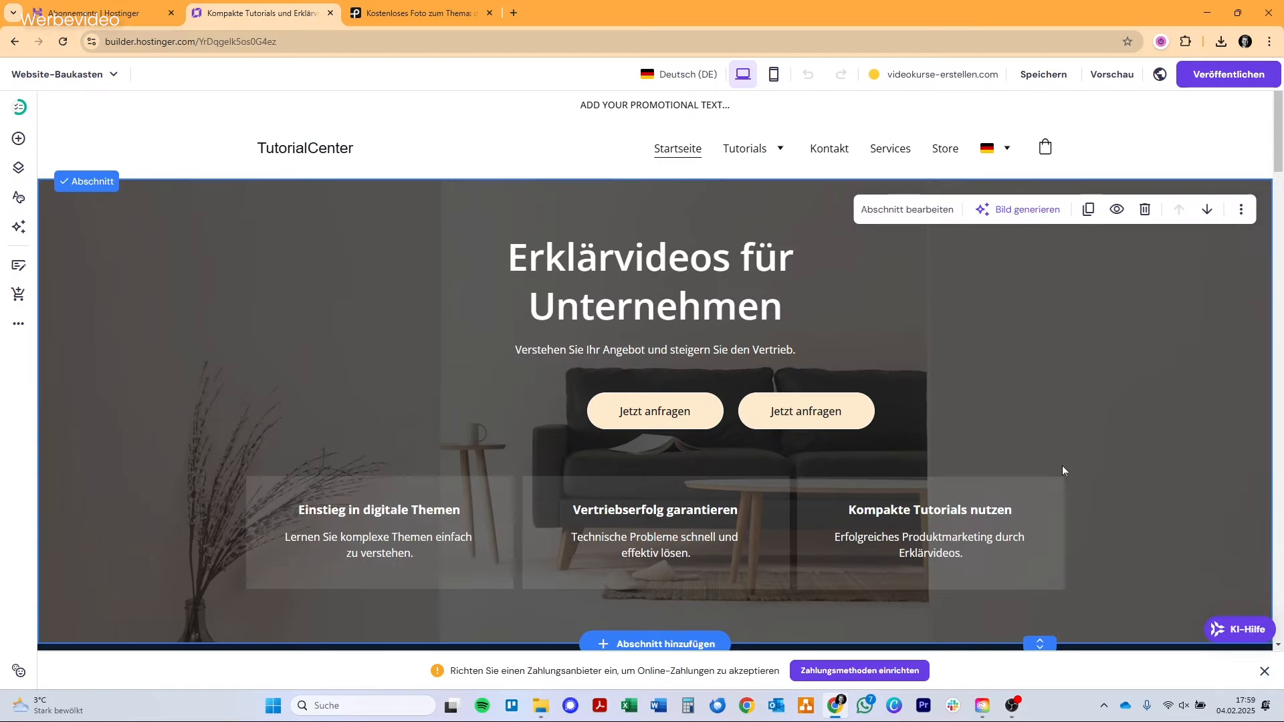
Save the website changes and publish the site live.
left_click(1046, 77)
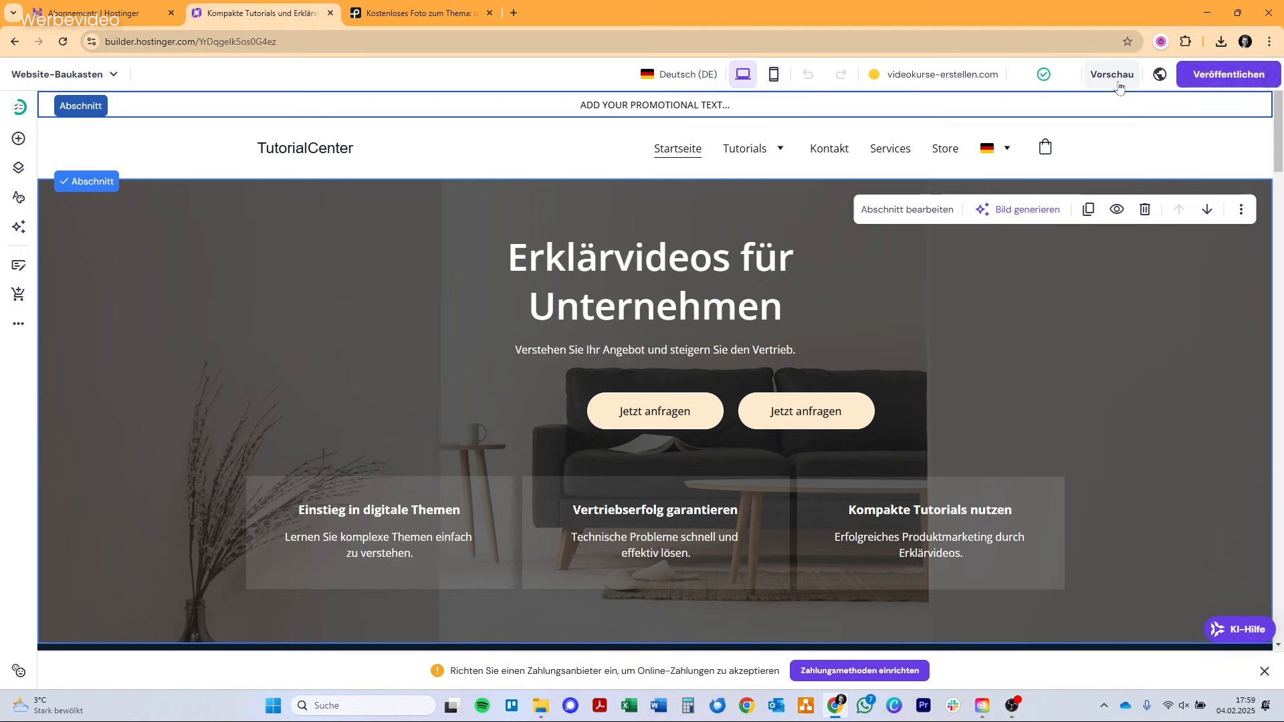
left_click(1160, 75)
left_click(1222, 74)
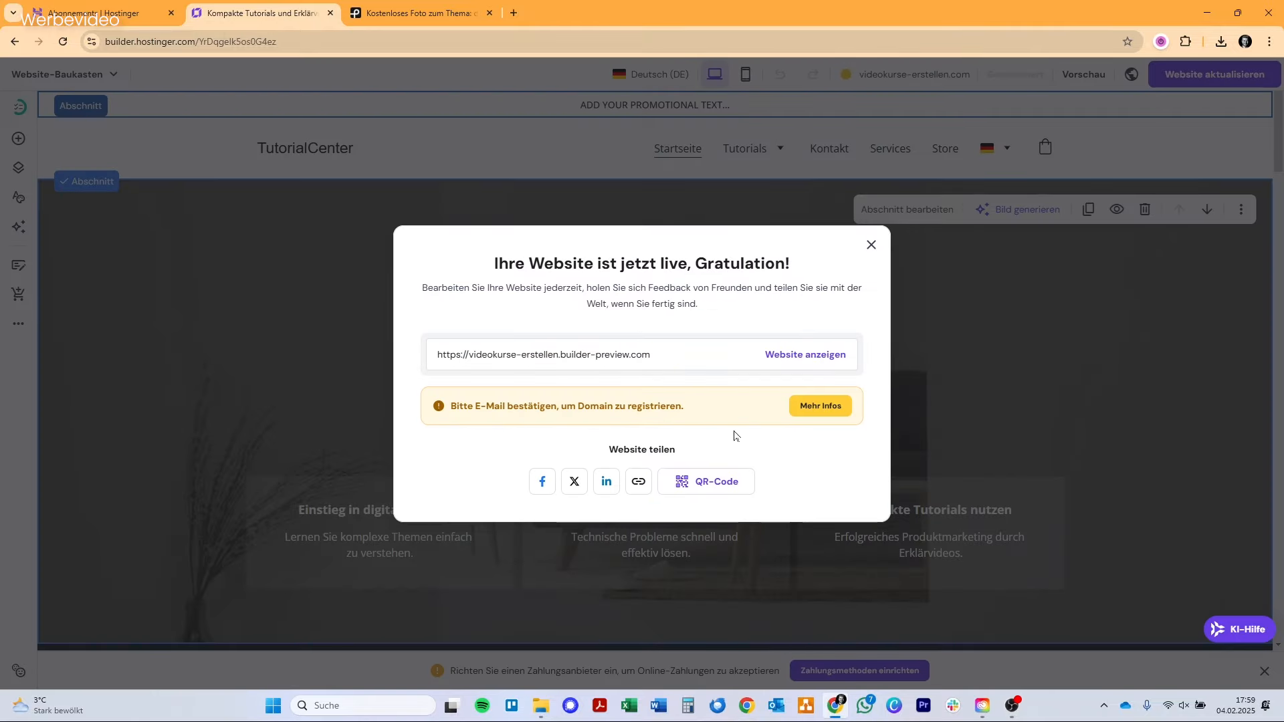
Verify the contact e-mail for the domain through Hostinger's confirmation message and check the live site at videokurse-erstellen.com.
left_click(515, 12)
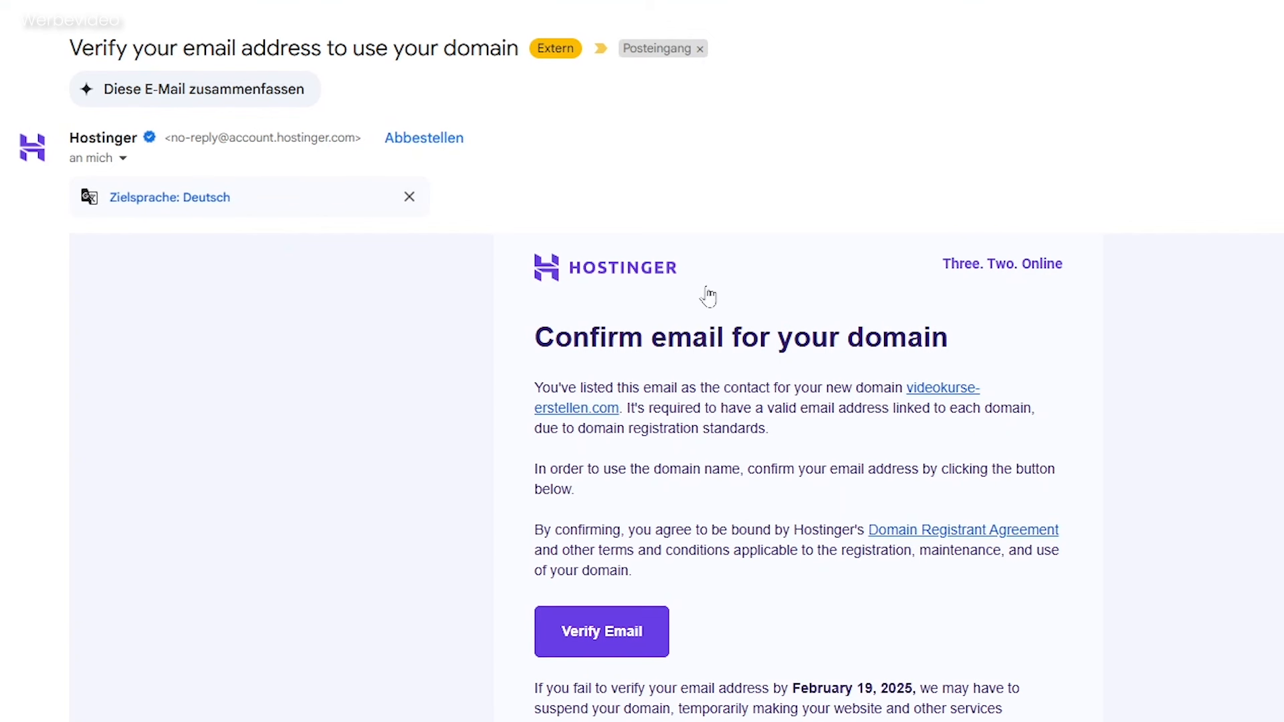
left_click(584, 643)
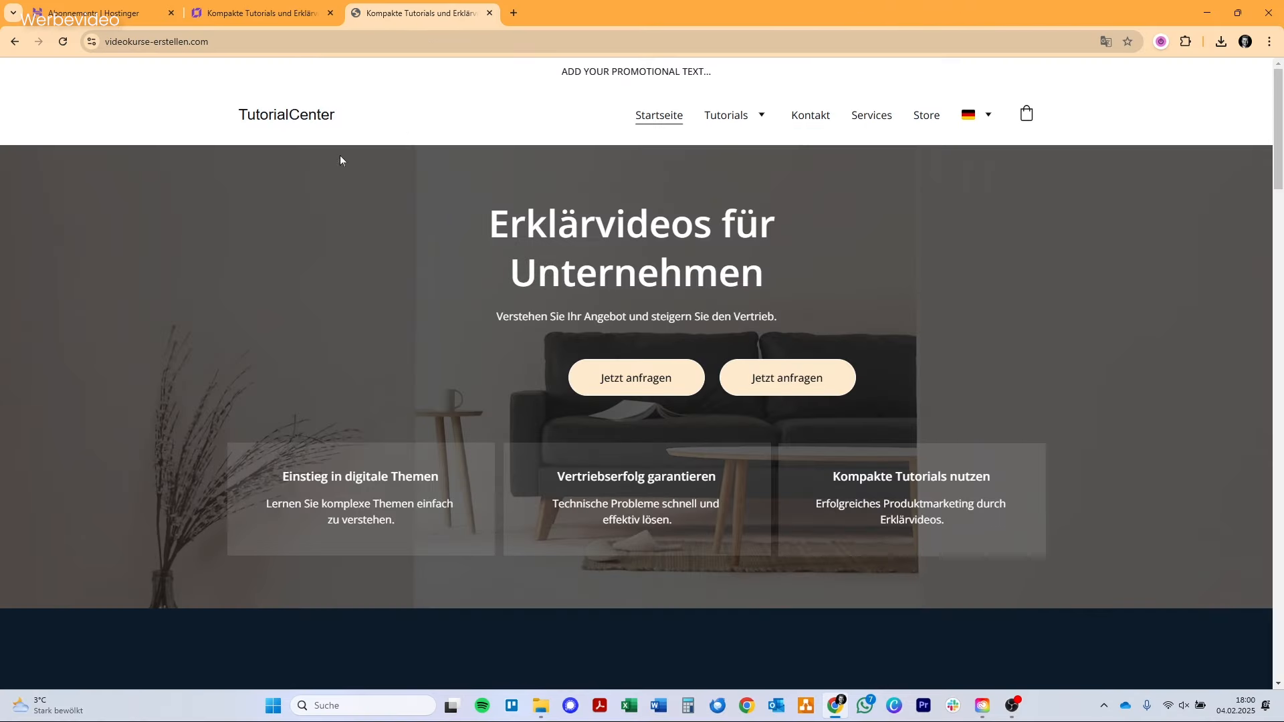
left_click(214, 42)
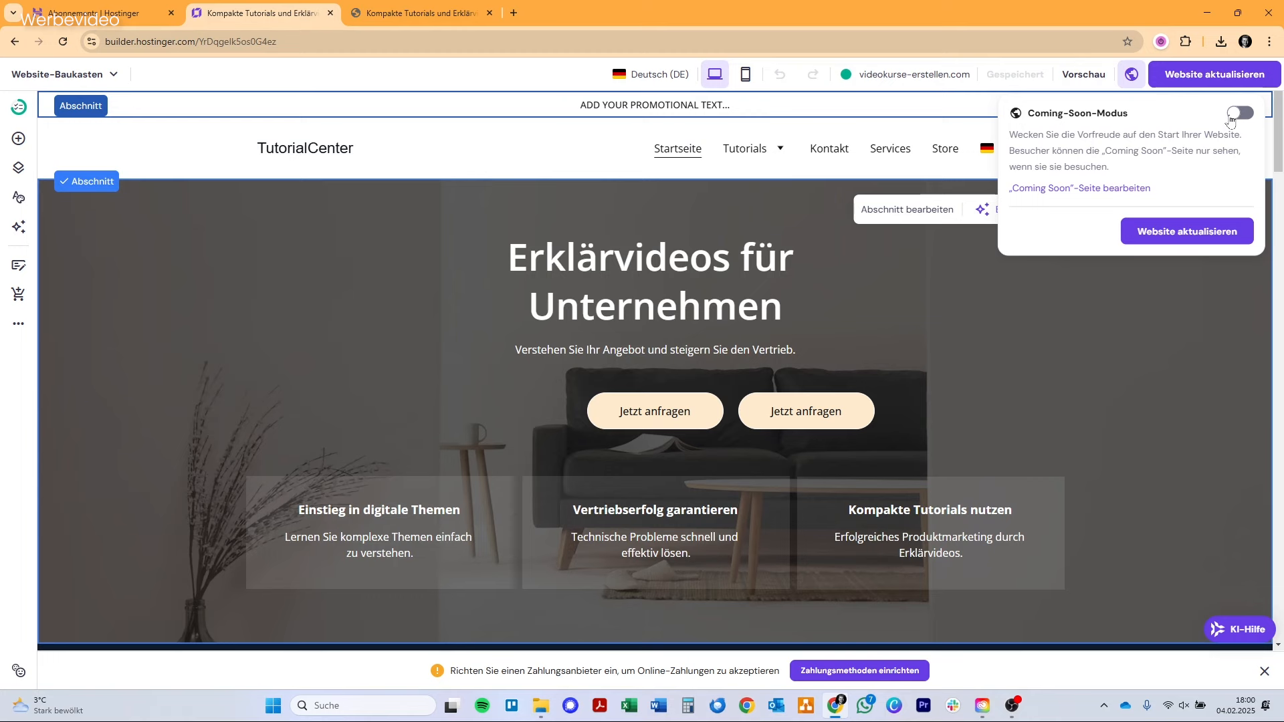
Enable Coming-Soon mode for the published website and update the site.
left_click(1231, 119)
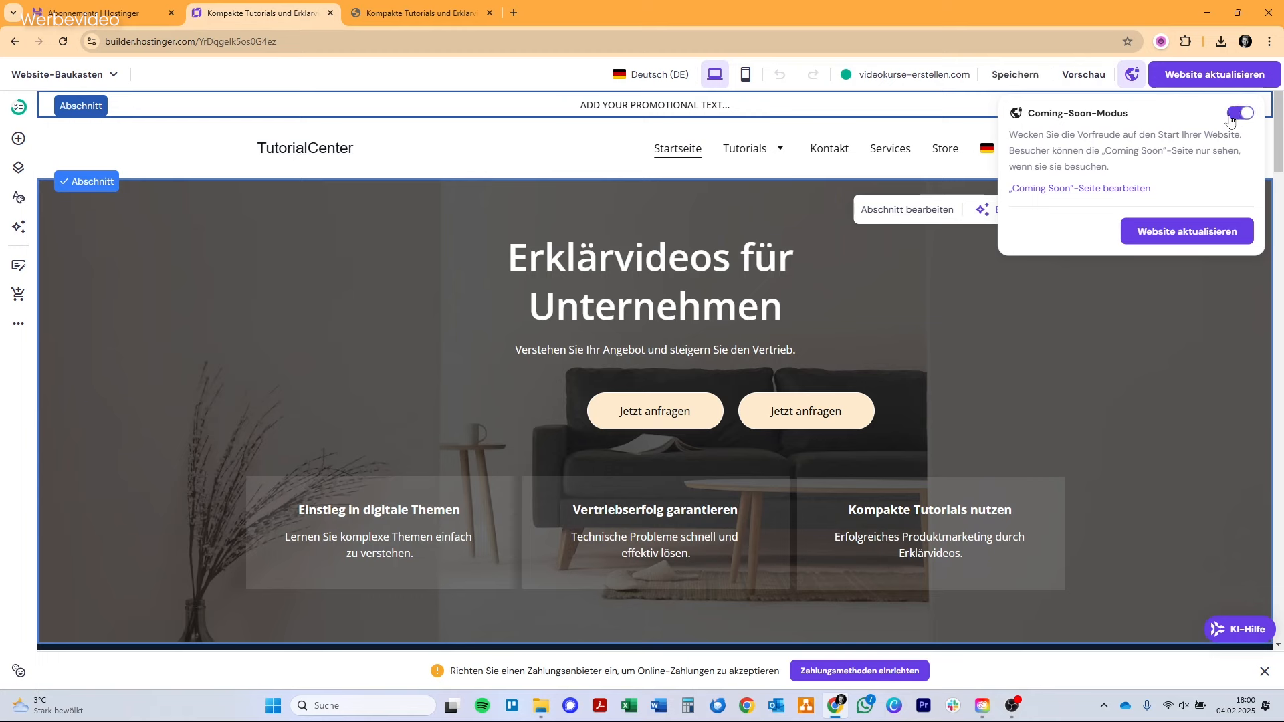
left_click(1189, 232)
Go to the Hostinger dashboard and create a free e-mail account on videokurse-erstellen.com, filling in the mailbox name and new password.
left_click(104, 75)
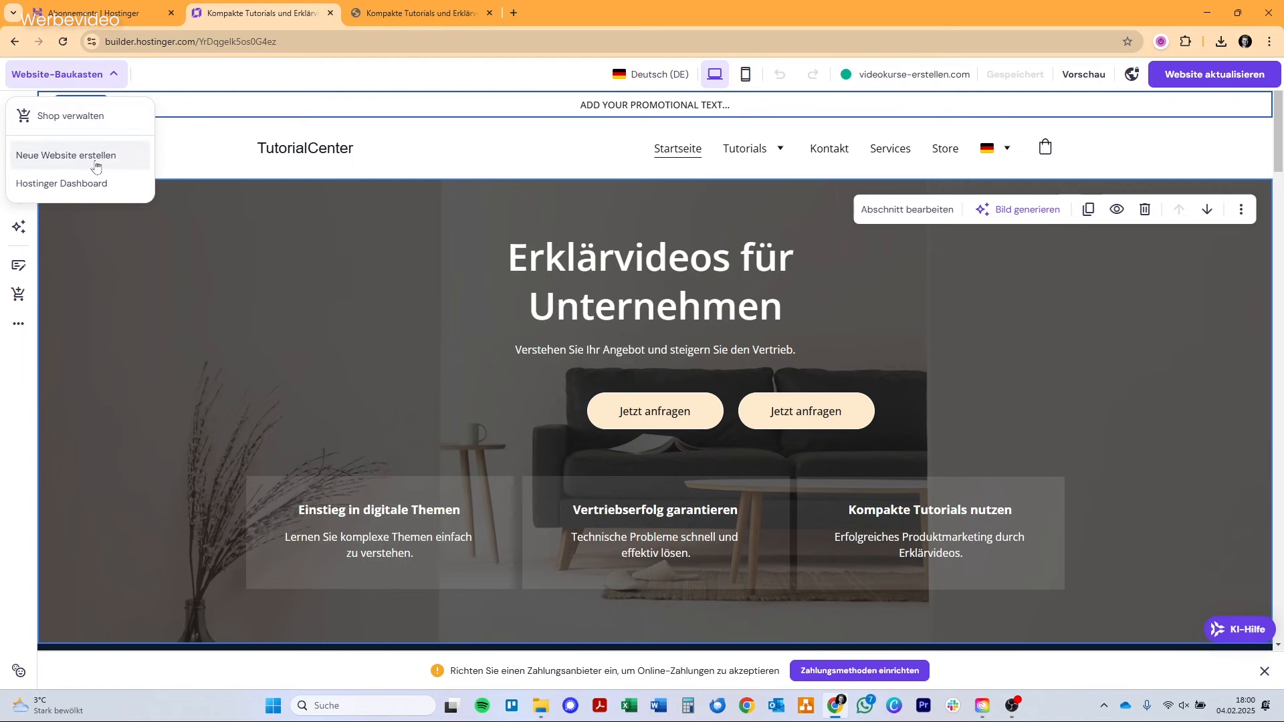
left_click(32, 188)
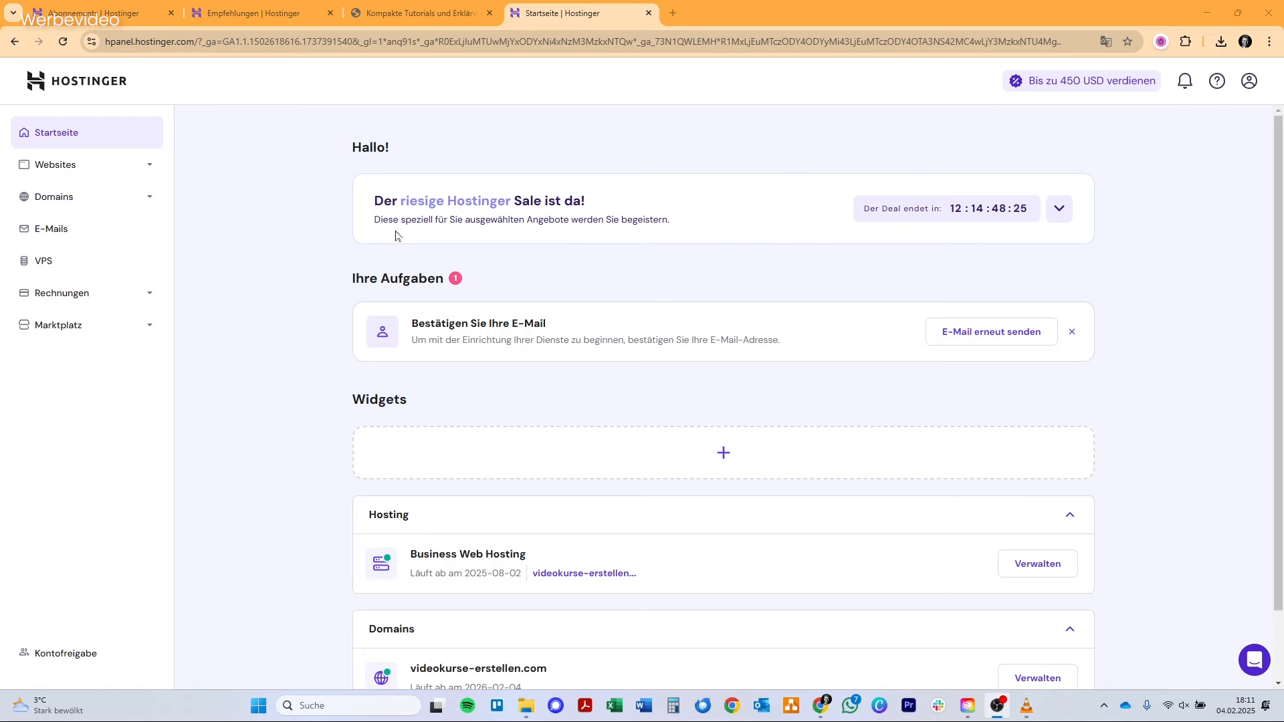
left_click(118, 239)
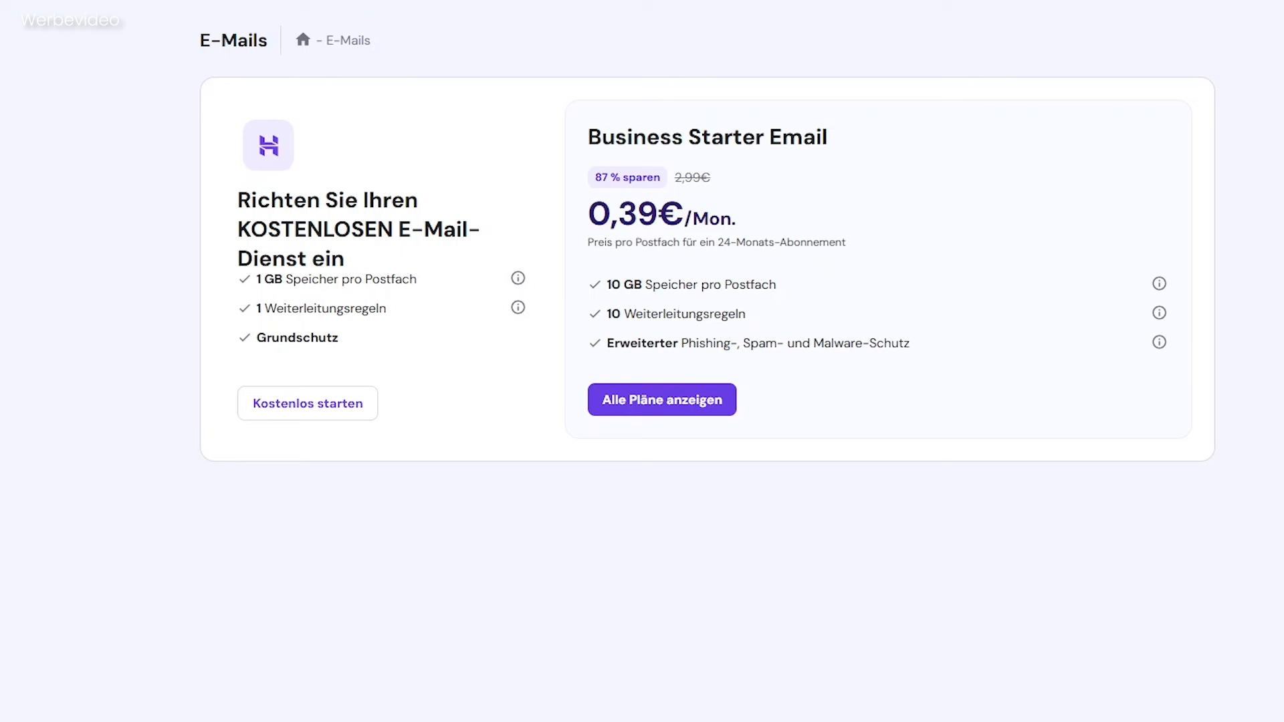
left_click(318, 410)
left_click(769, 475)
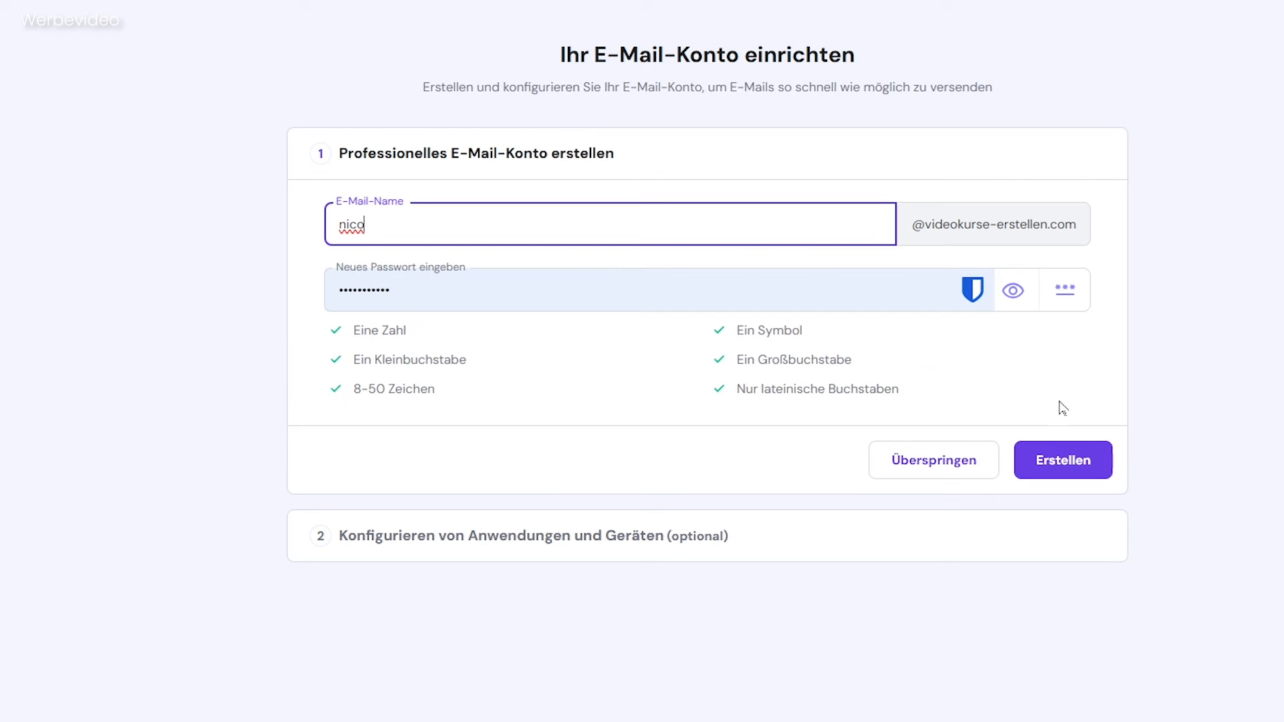
left_click(1092, 467)
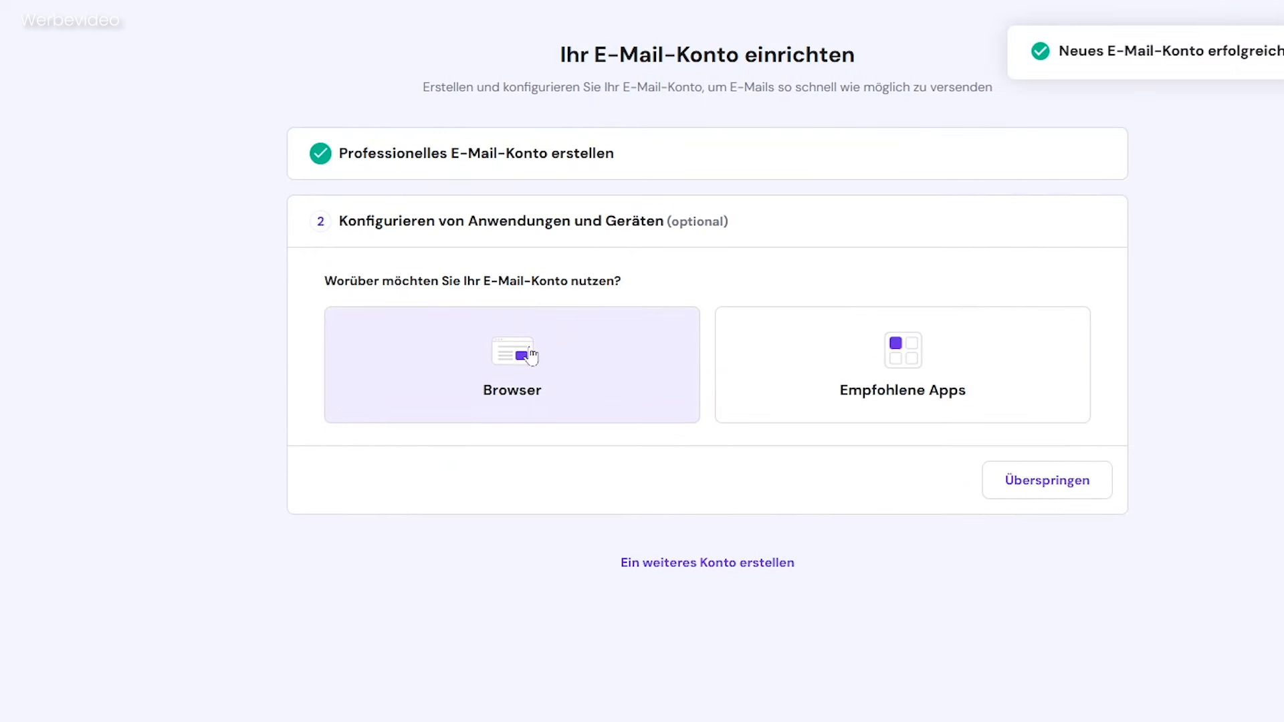
Examine the ways to use the new mailbox, from the browser webmail login to the recommended e-mail apps.
left_click(559, 367)
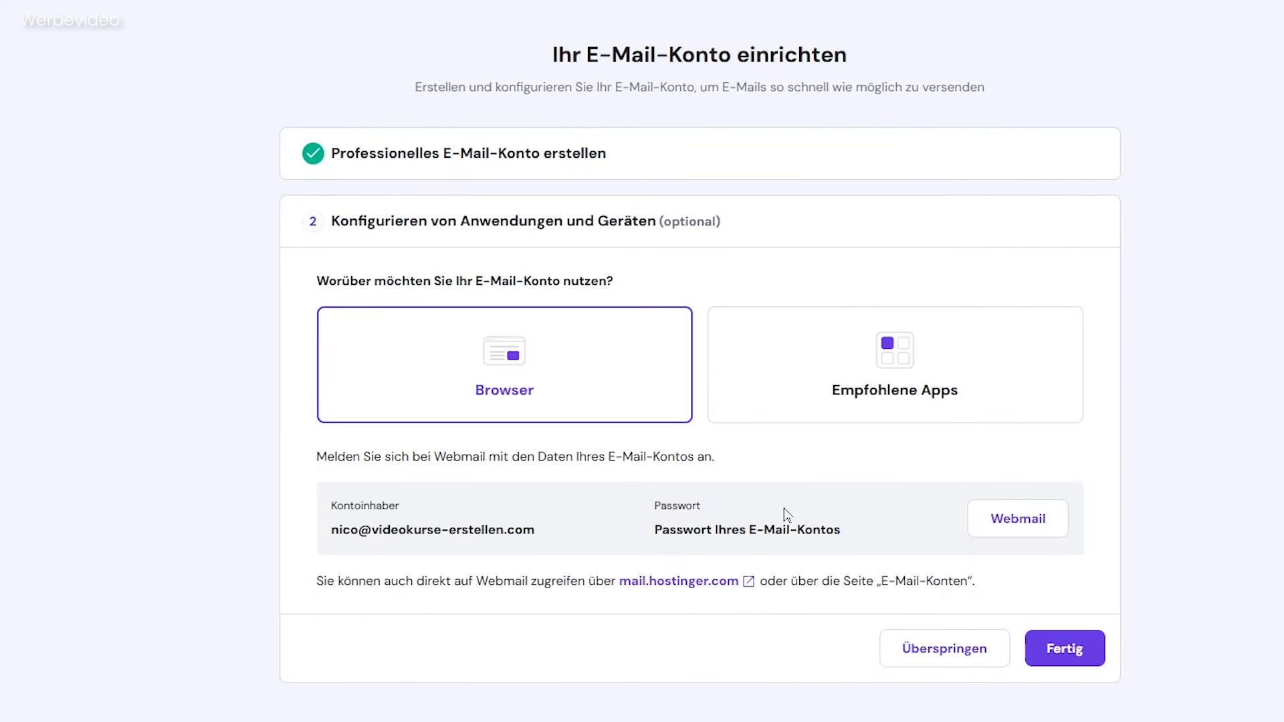
left_click(990, 528)
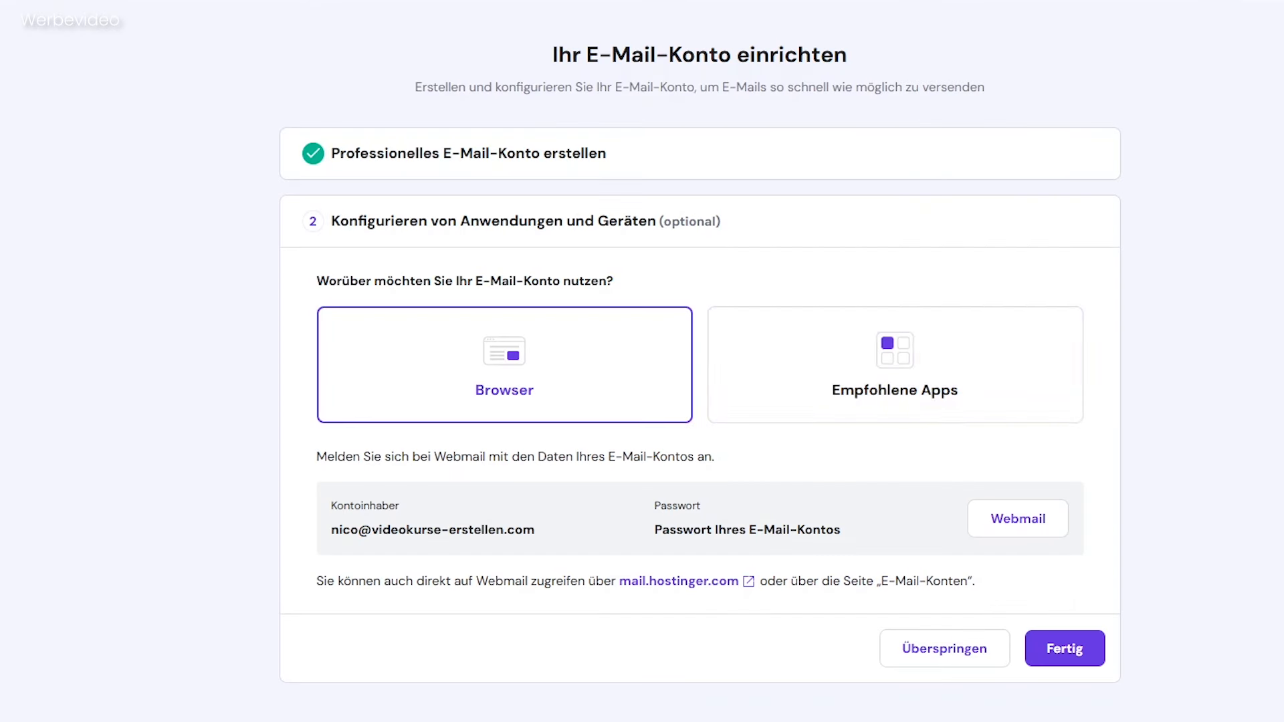
left_click(873, 345)
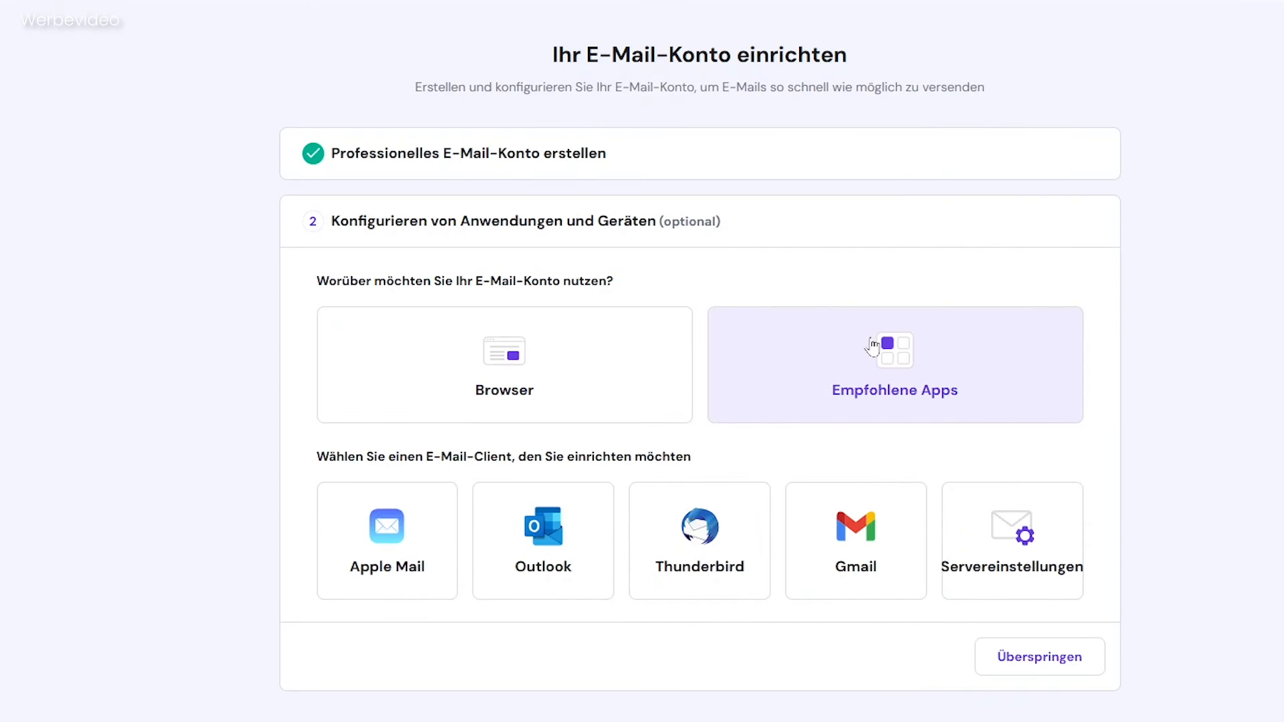